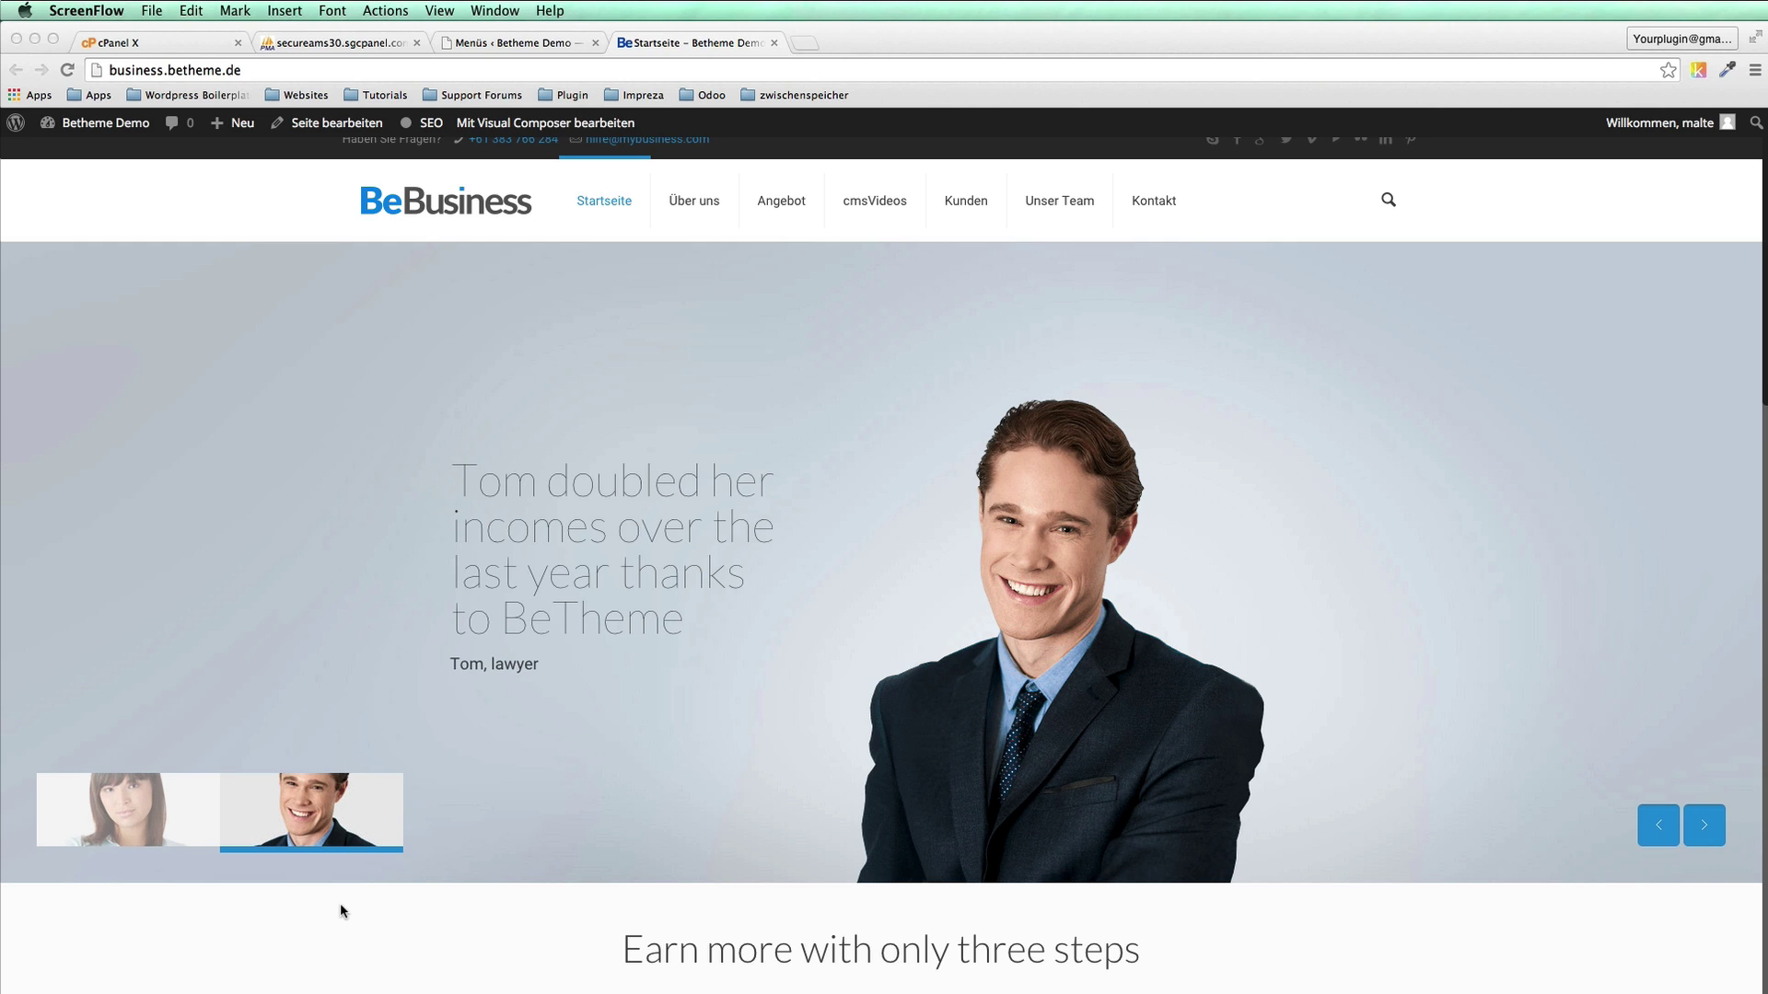
Step: Open the site's WordPress admin in a separate browser tab and place that tab before the homepage tab
{"action": "scroll", "coordinate": [340, 903], "scroll_direction": "down", "scroll_amount": 1}
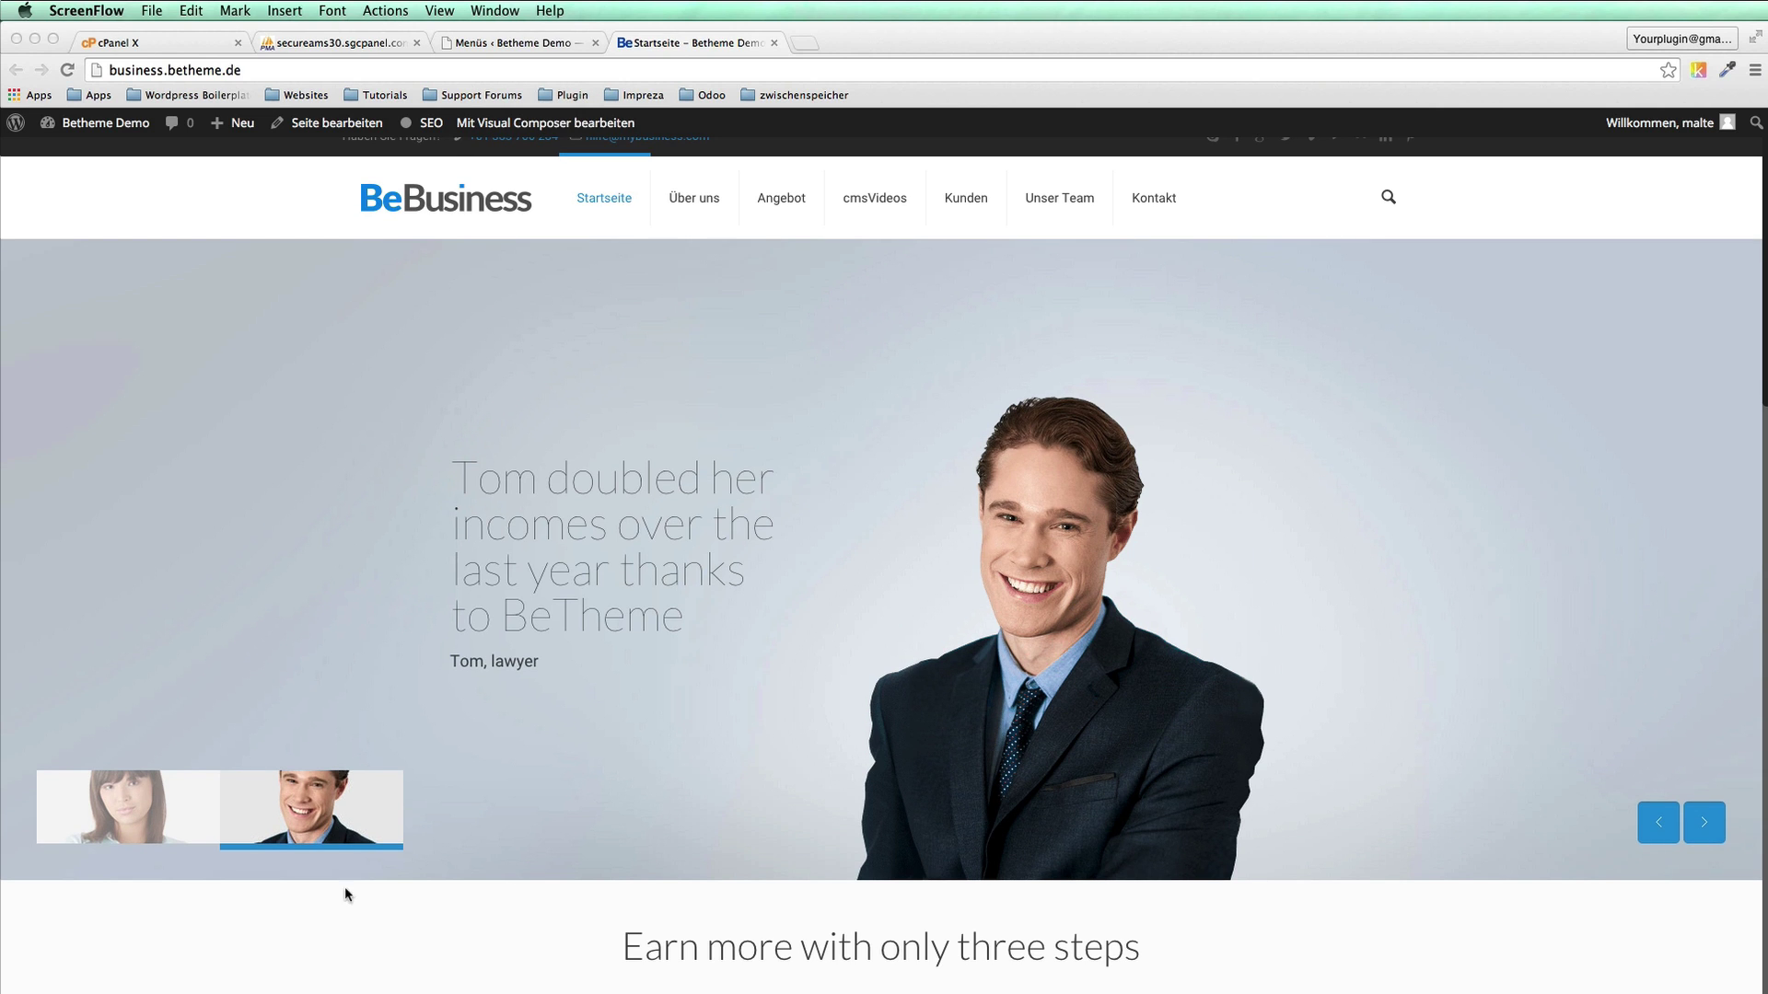
{"action": "left_click", "coordinate": [372, 219]}
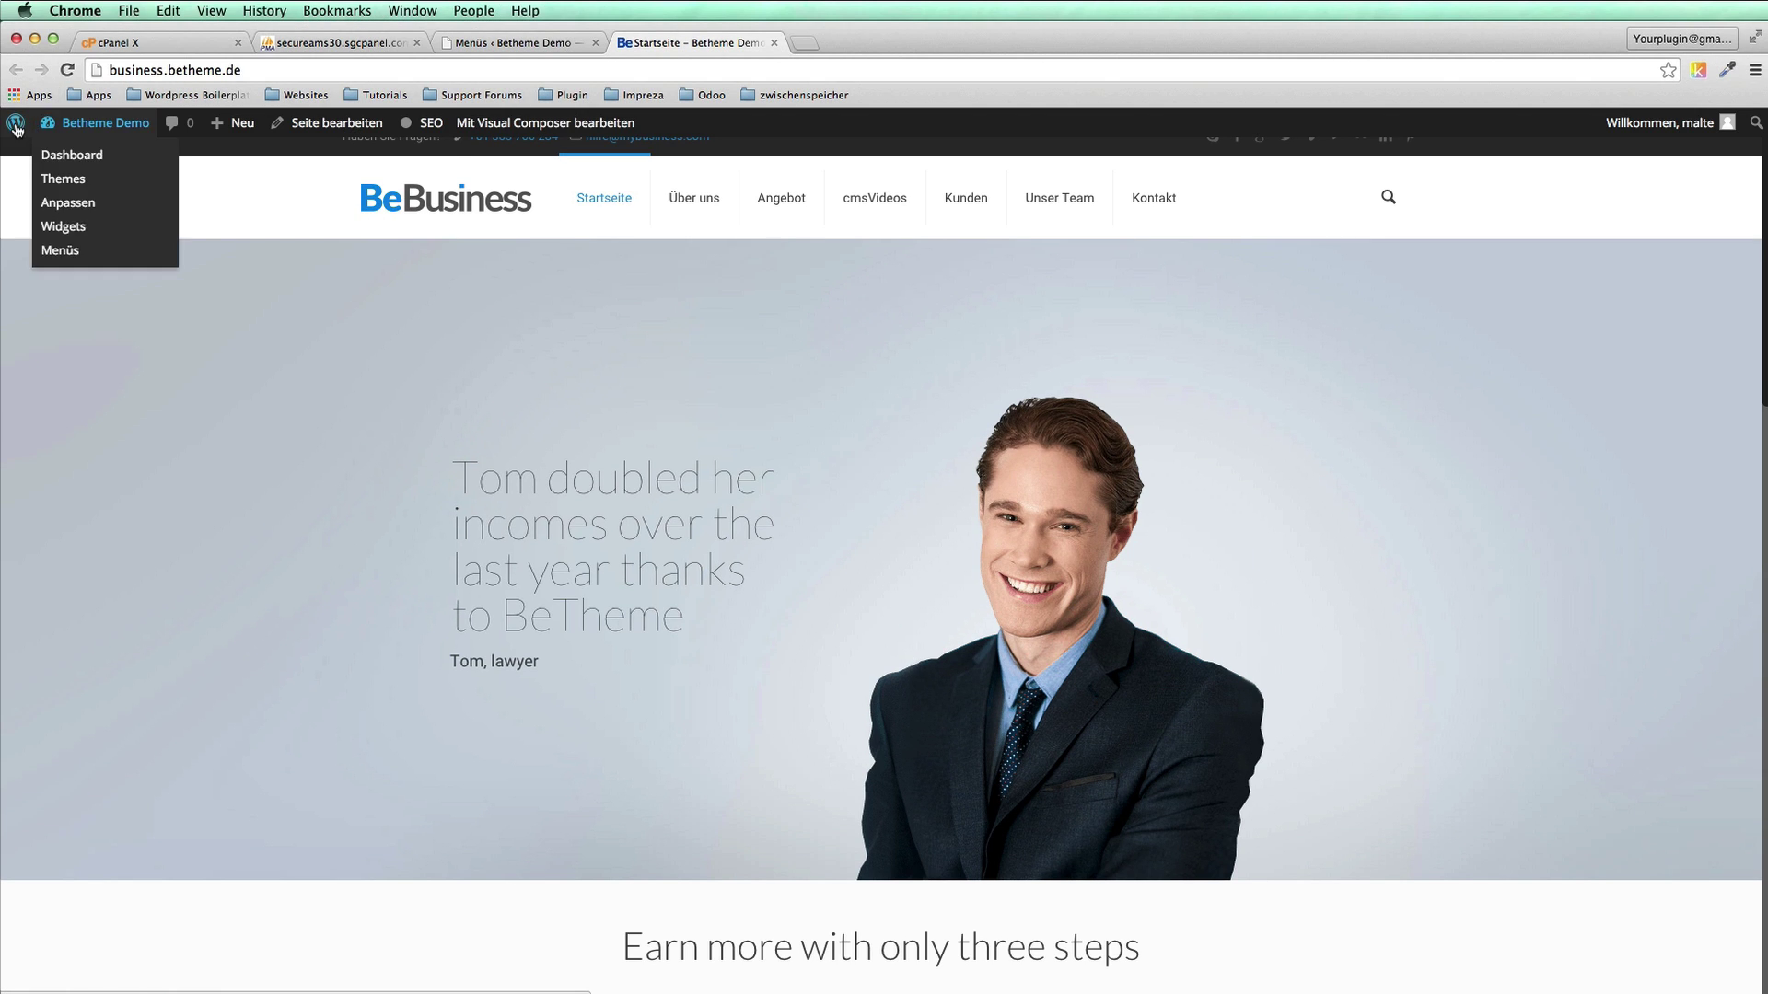
{"action": "mouse_move", "coordinate": [21, 125]}
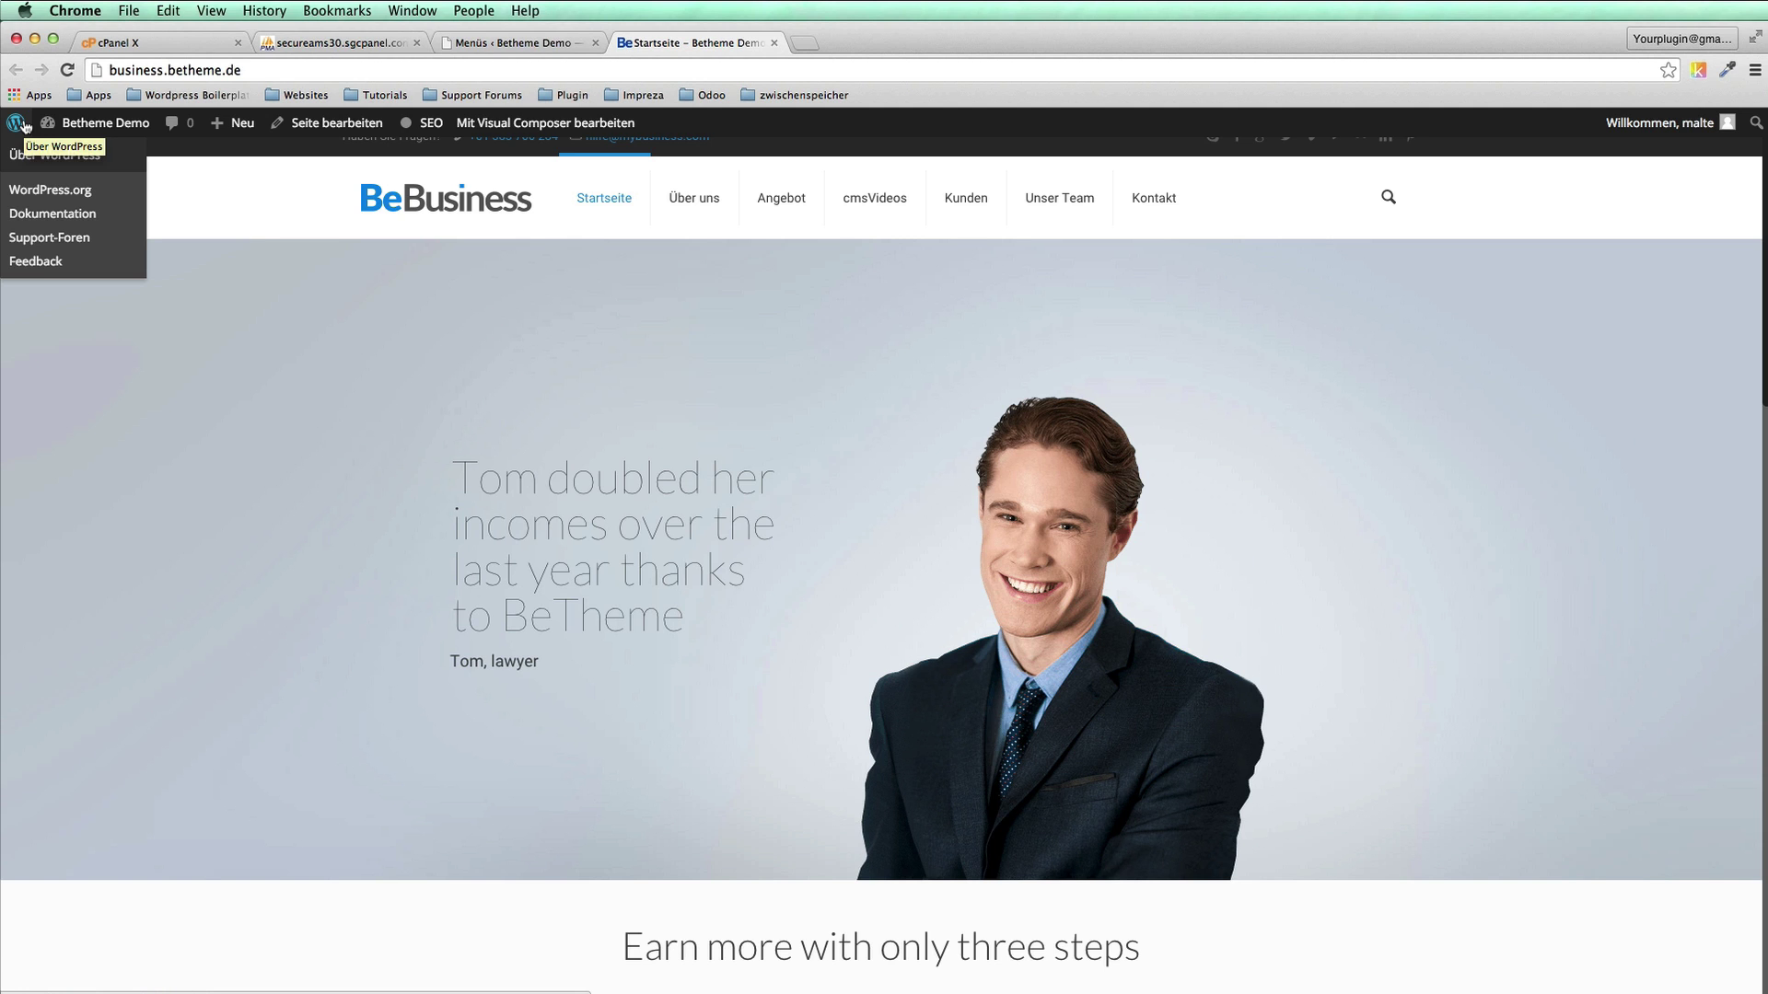
{"action": "left_click", "coordinate": [25, 126], "text": "super"}
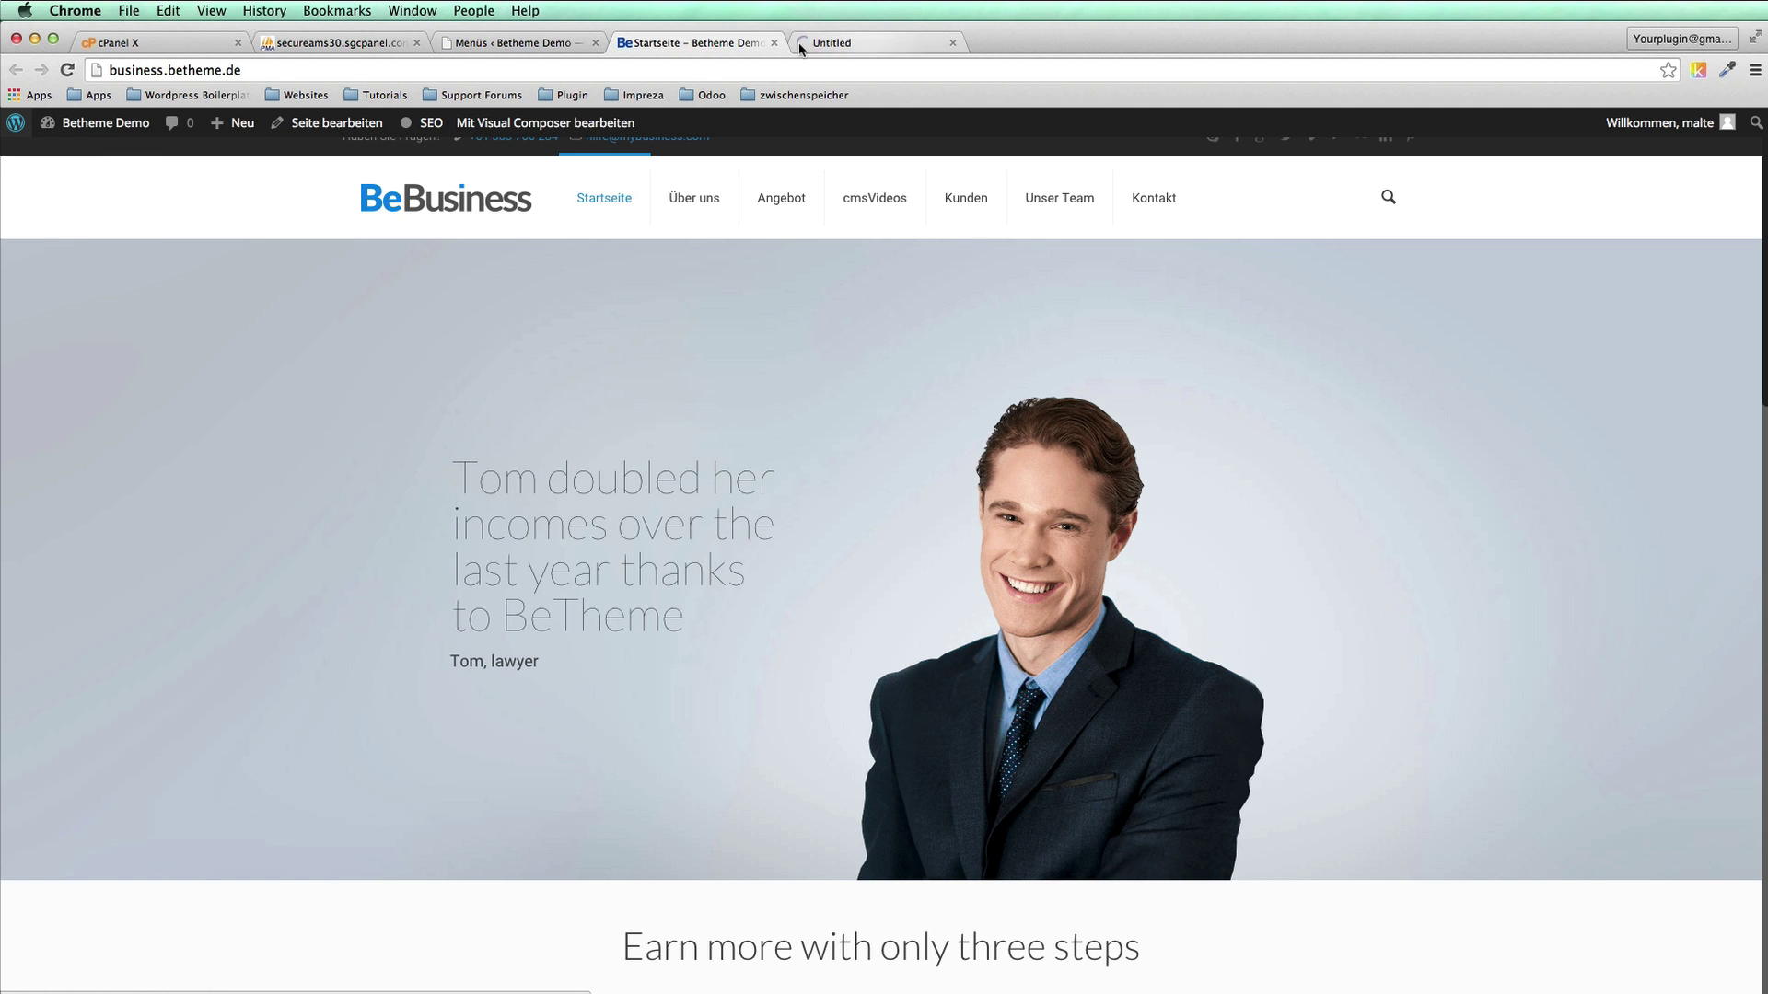
{"action": "left_click_drag", "start_coordinate": [798, 41], "coordinate": [681, 47]}
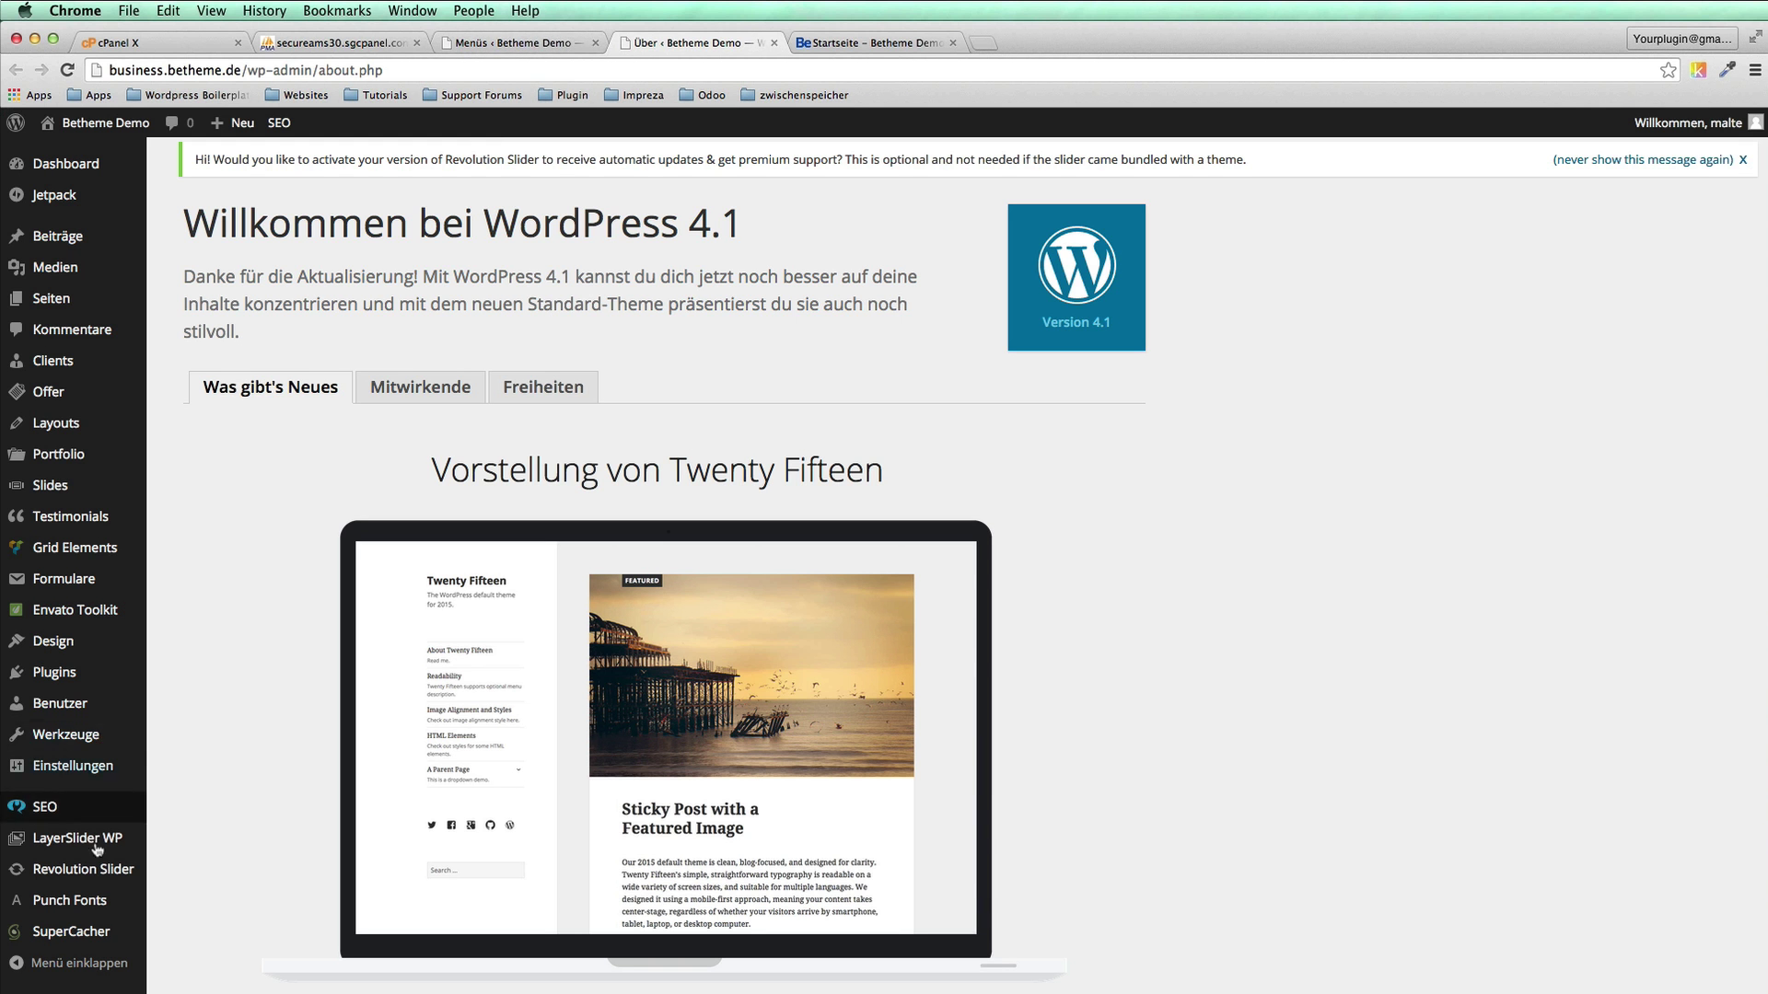
Step: Open the Home Business slider in Revolution Slider and bring up its Man slide for editing
{"action": "left_click", "coordinate": [85, 871]}
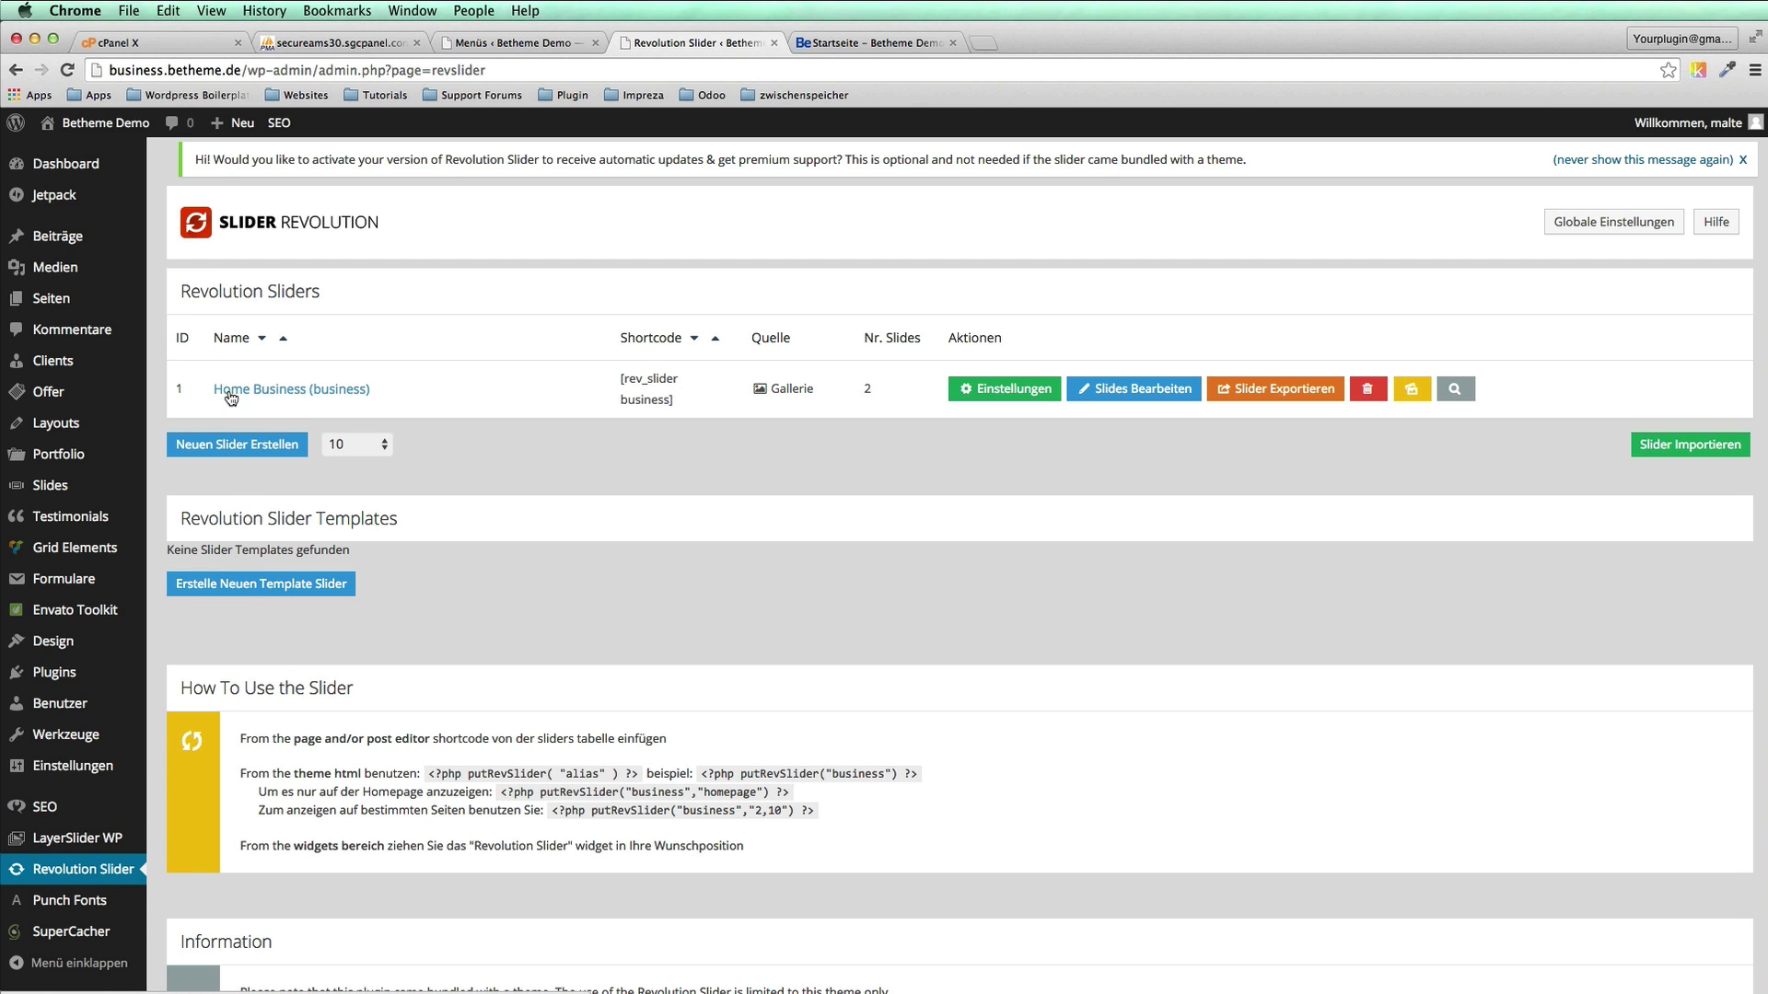
{"action": "left_click", "coordinate": [234, 394]}
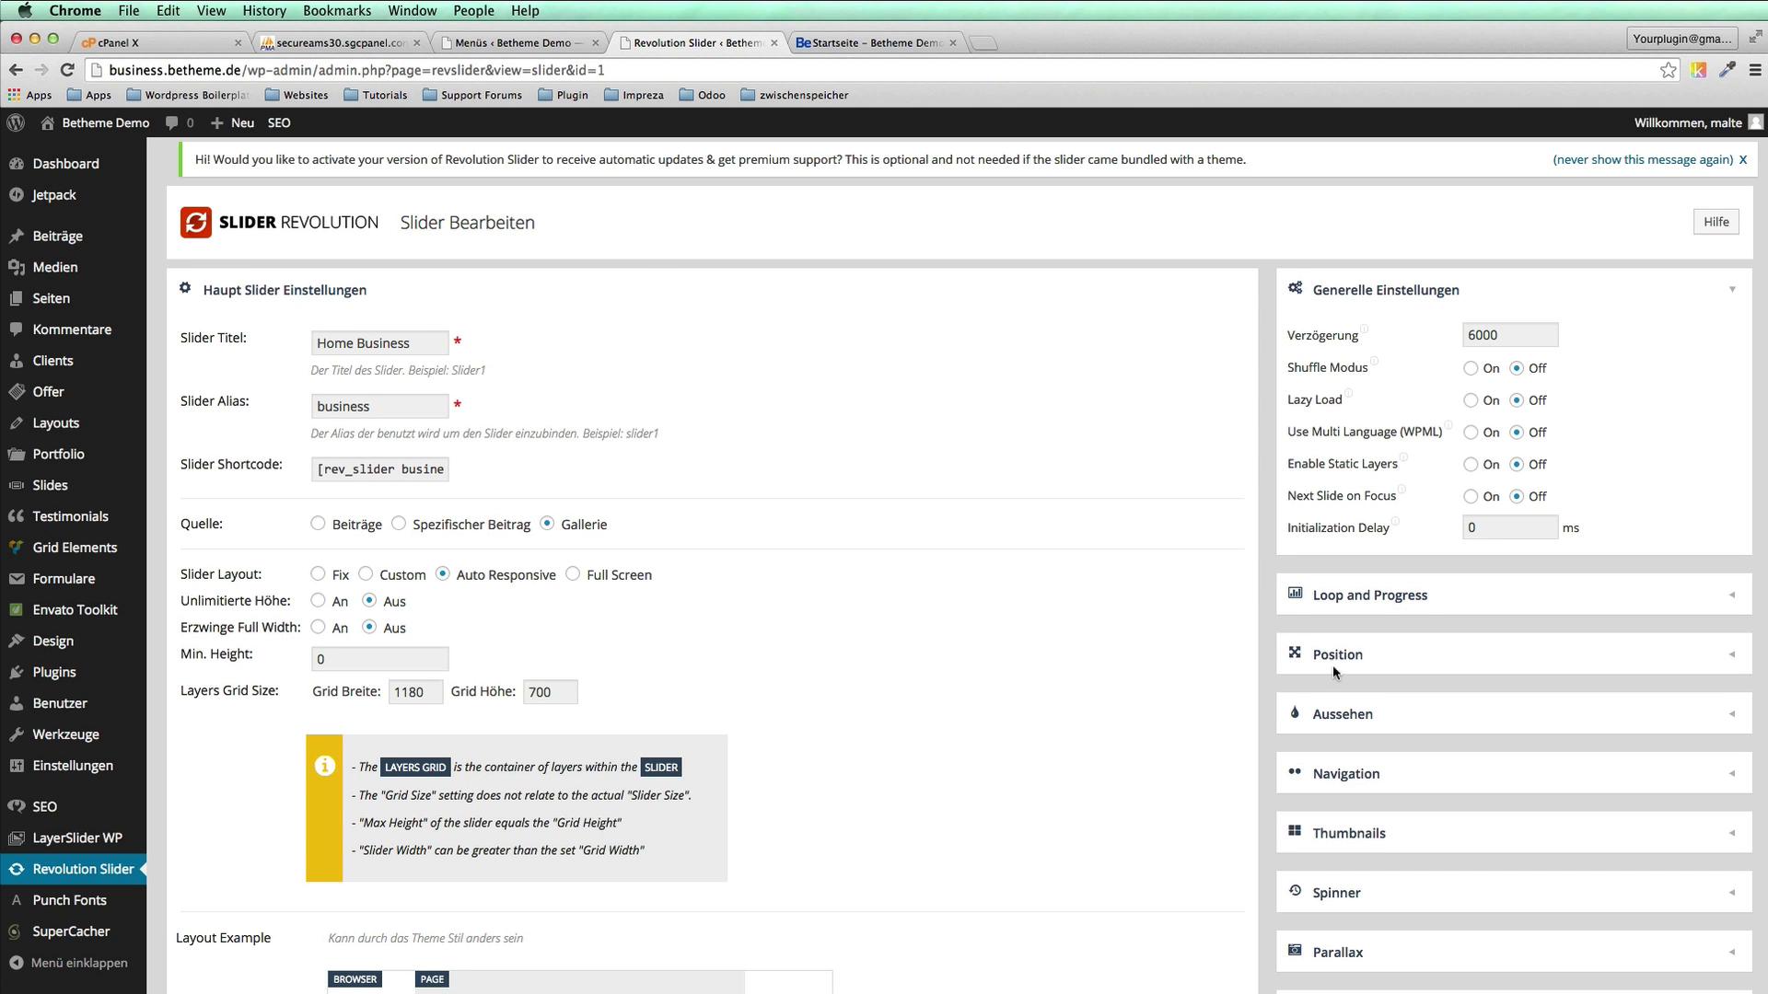
{"action": "scroll", "coordinate": [1307, 792], "scroll_direction": "down", "scroll_amount": 6}
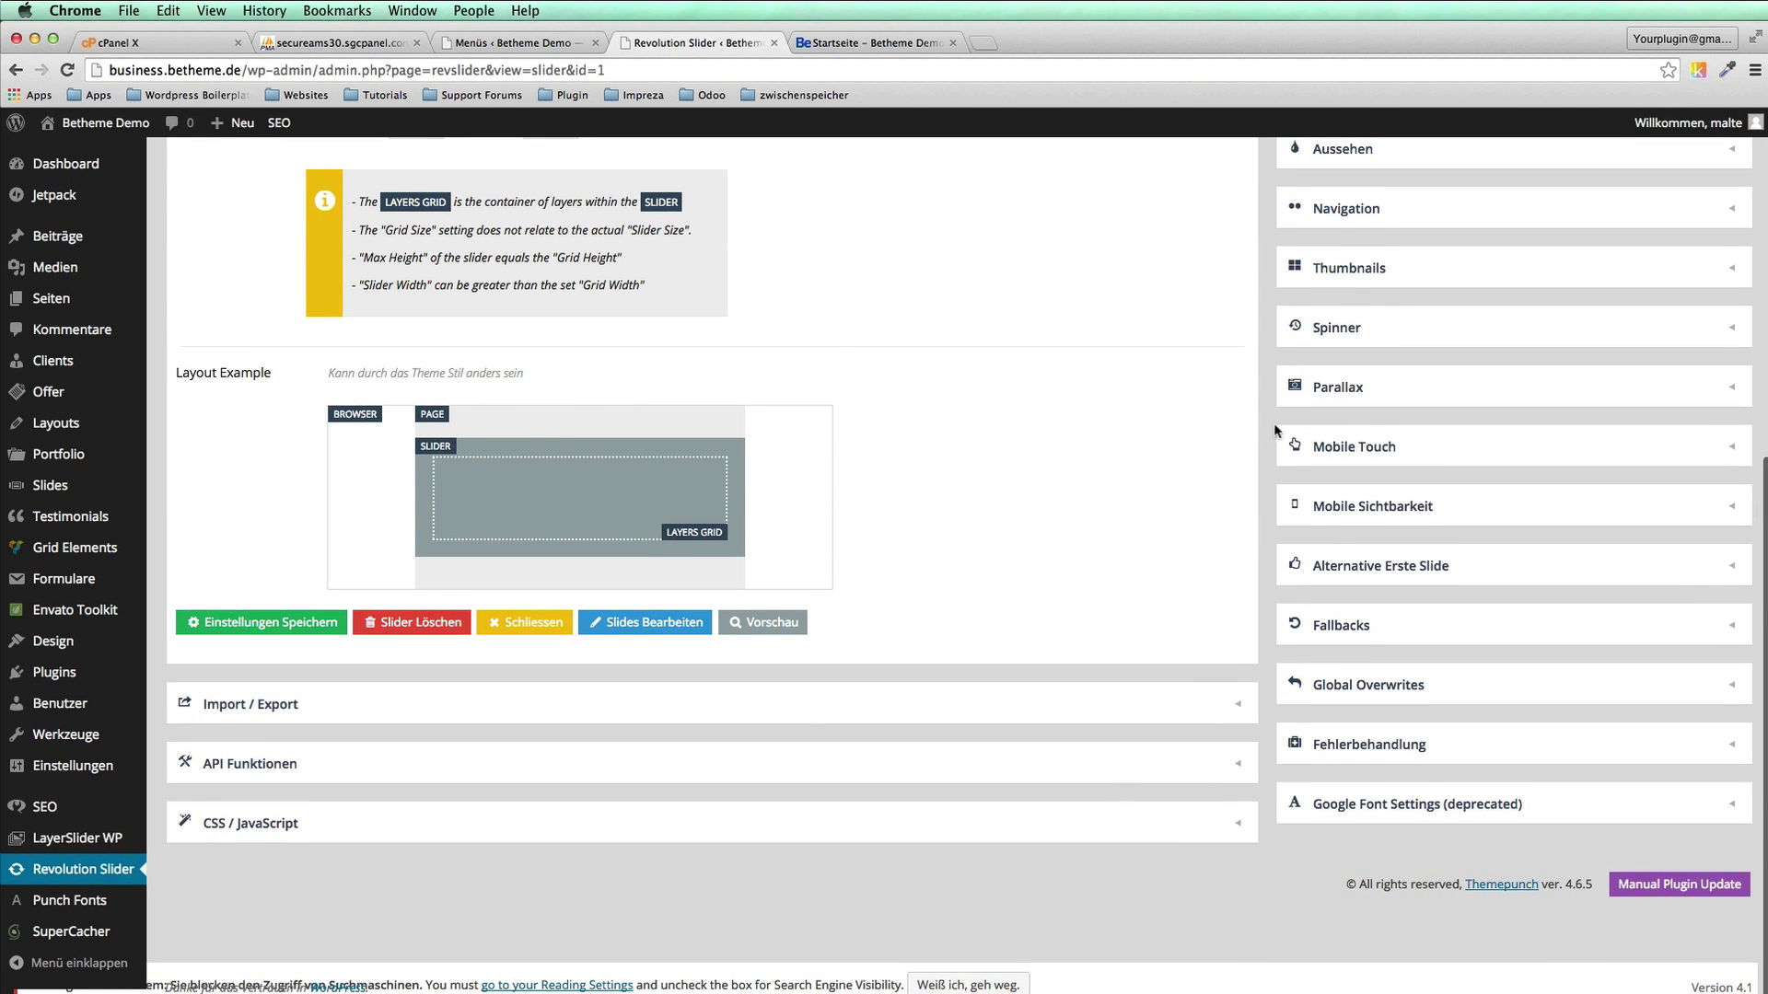
{"action": "scroll", "coordinate": [1188, 456], "scroll_direction": "up", "scroll_amount": 5}
{"action": "scroll", "coordinate": [1187, 466], "scroll_direction": "up", "scroll_amount": 1}
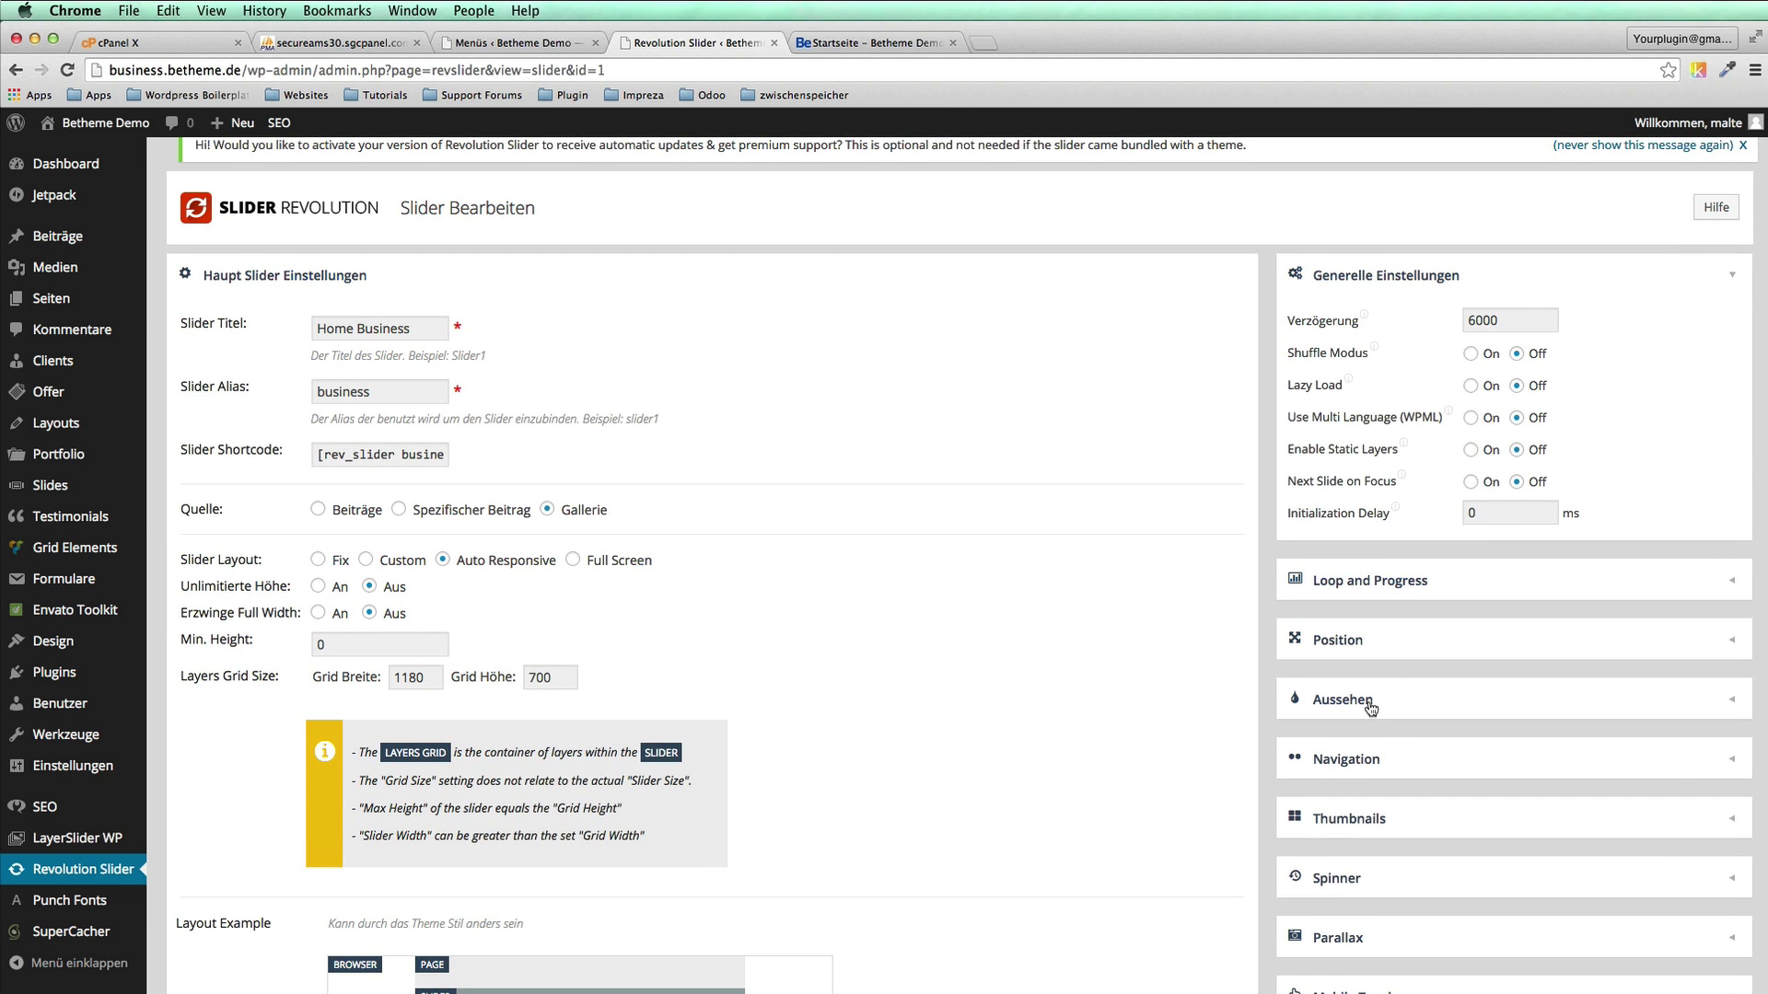
{"action": "scroll", "coordinate": [1367, 709], "scroll_direction": "down", "scroll_amount": 6}
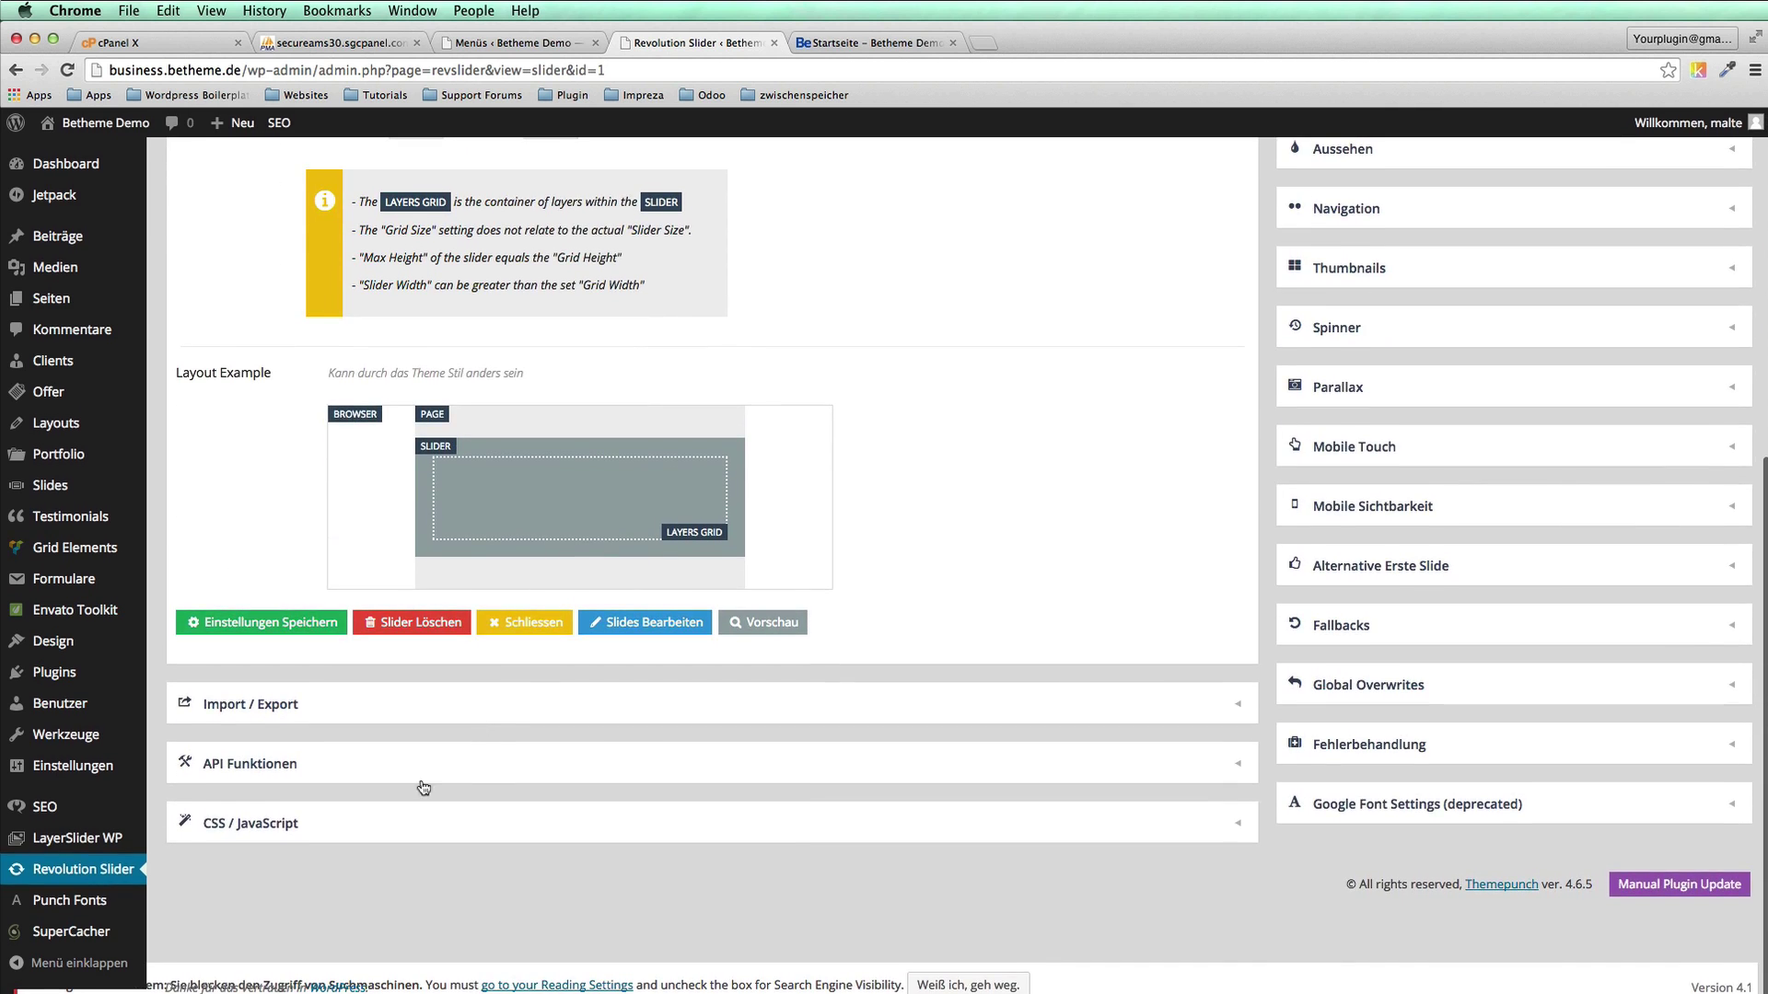
{"action": "left_click", "coordinate": [671, 624]}
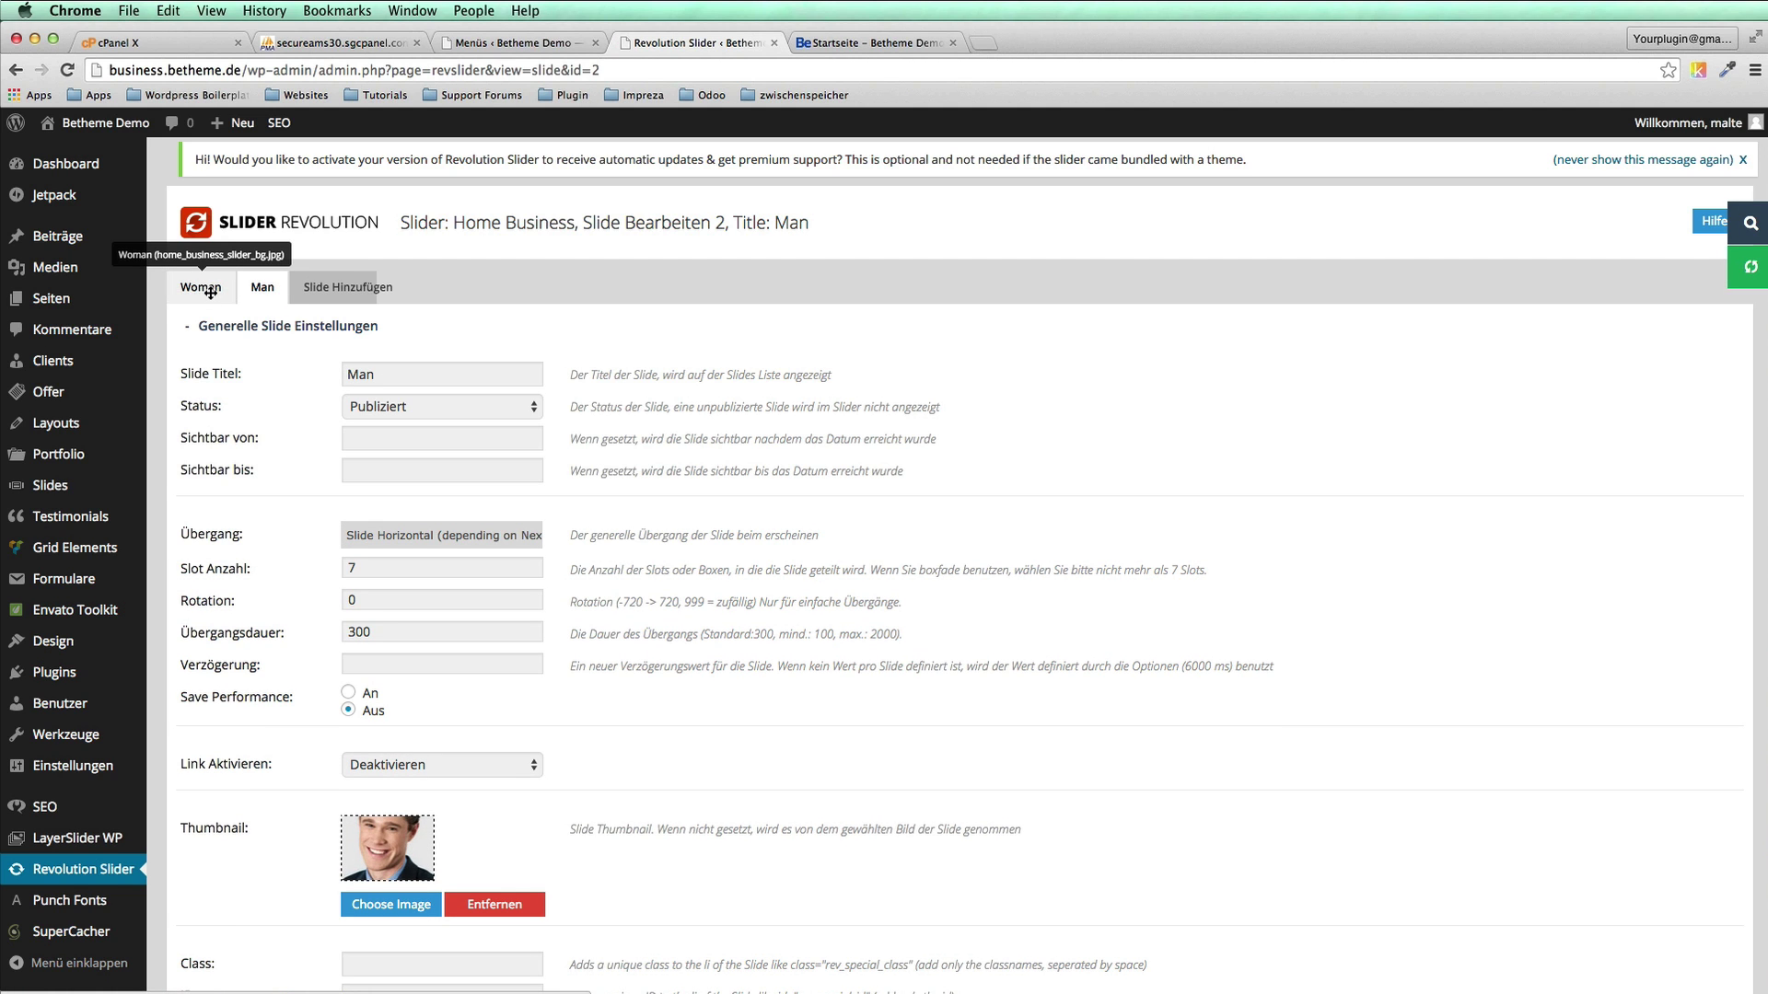
{"action": "left_click", "coordinate": [263, 289]}
Step: Check the slider on the live homepage and examine the Man slide's general settings, background options and preview
{"action": "left_click", "coordinate": [875, 44]}
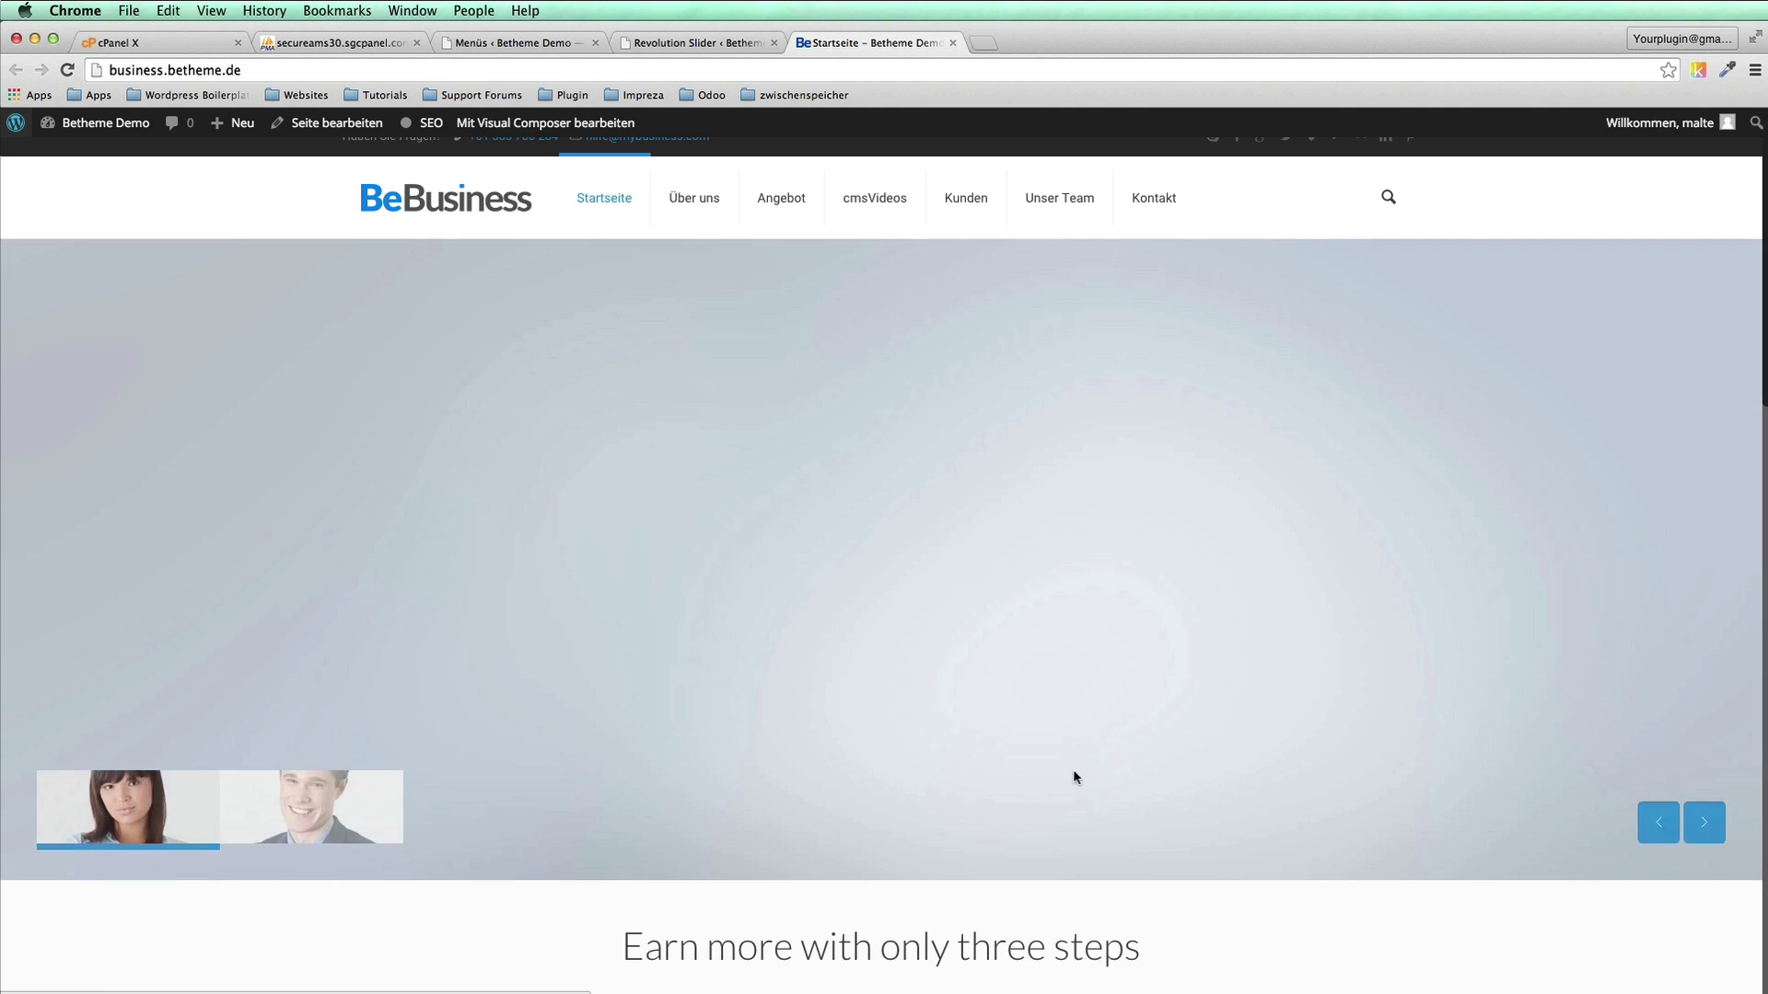
{"action": "left_click", "coordinate": [1655, 826]}
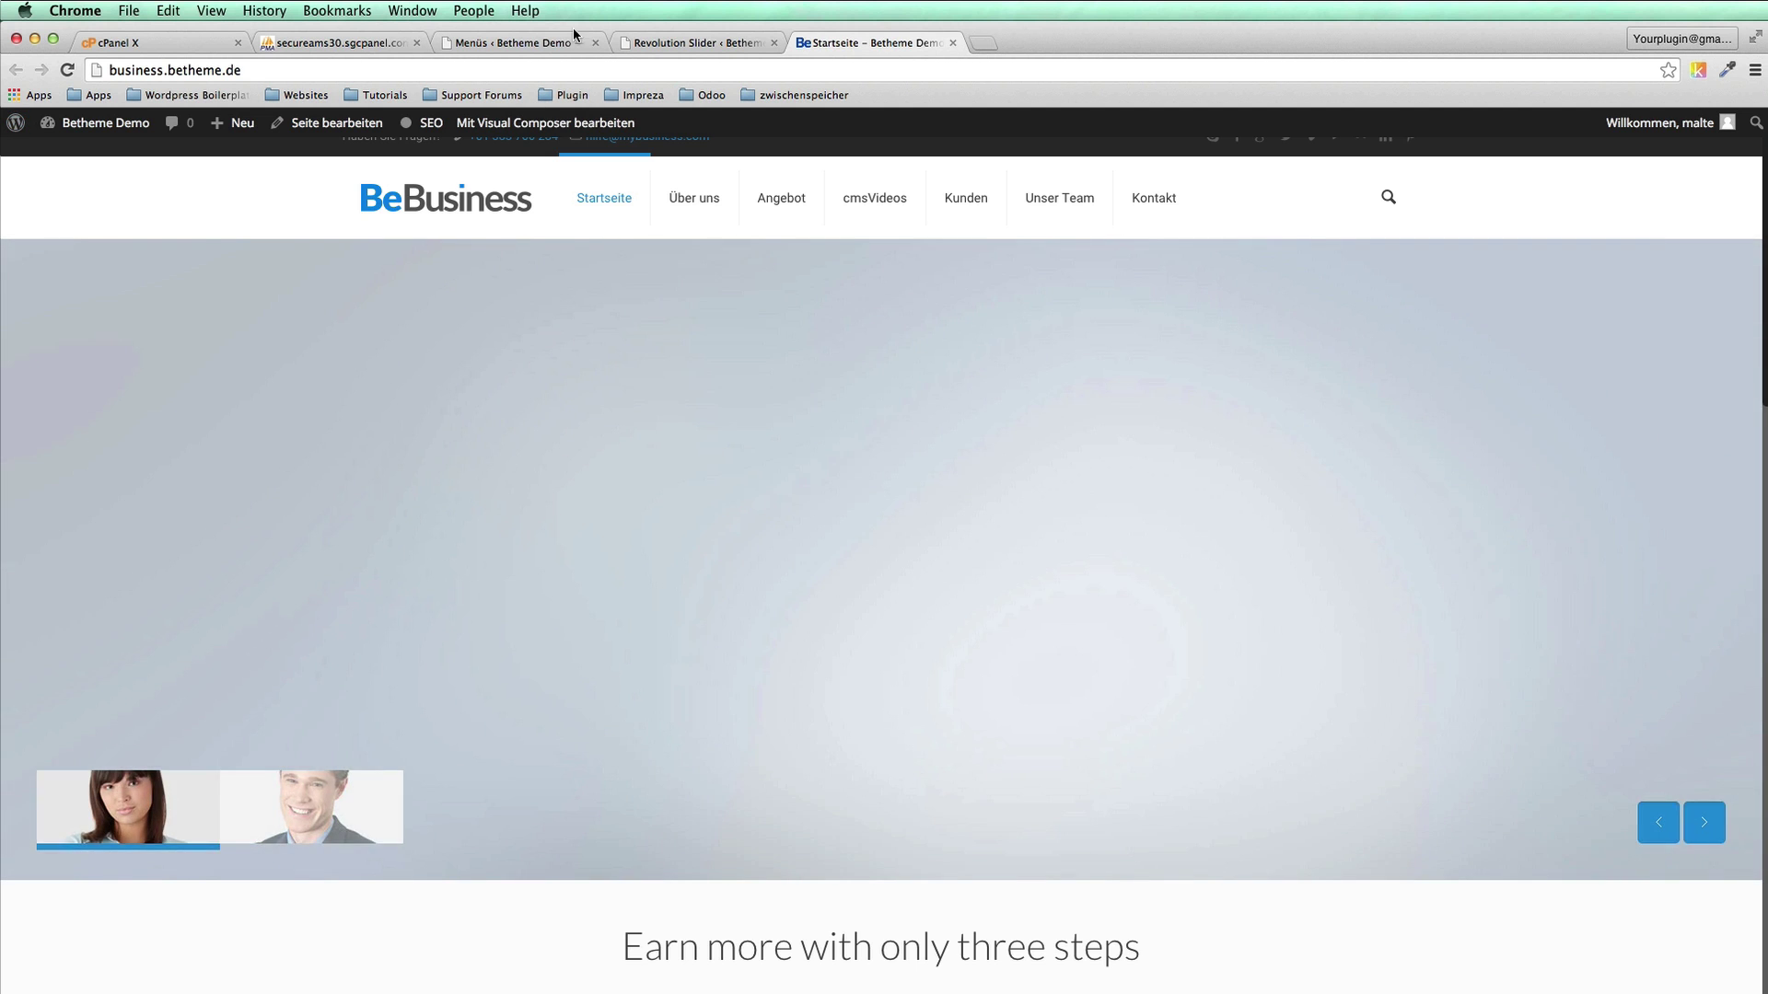
{"action": "left_click", "coordinate": [723, 43]}
{"action": "scroll", "coordinate": [406, 526], "scroll_direction": "down", "scroll_amount": 5}
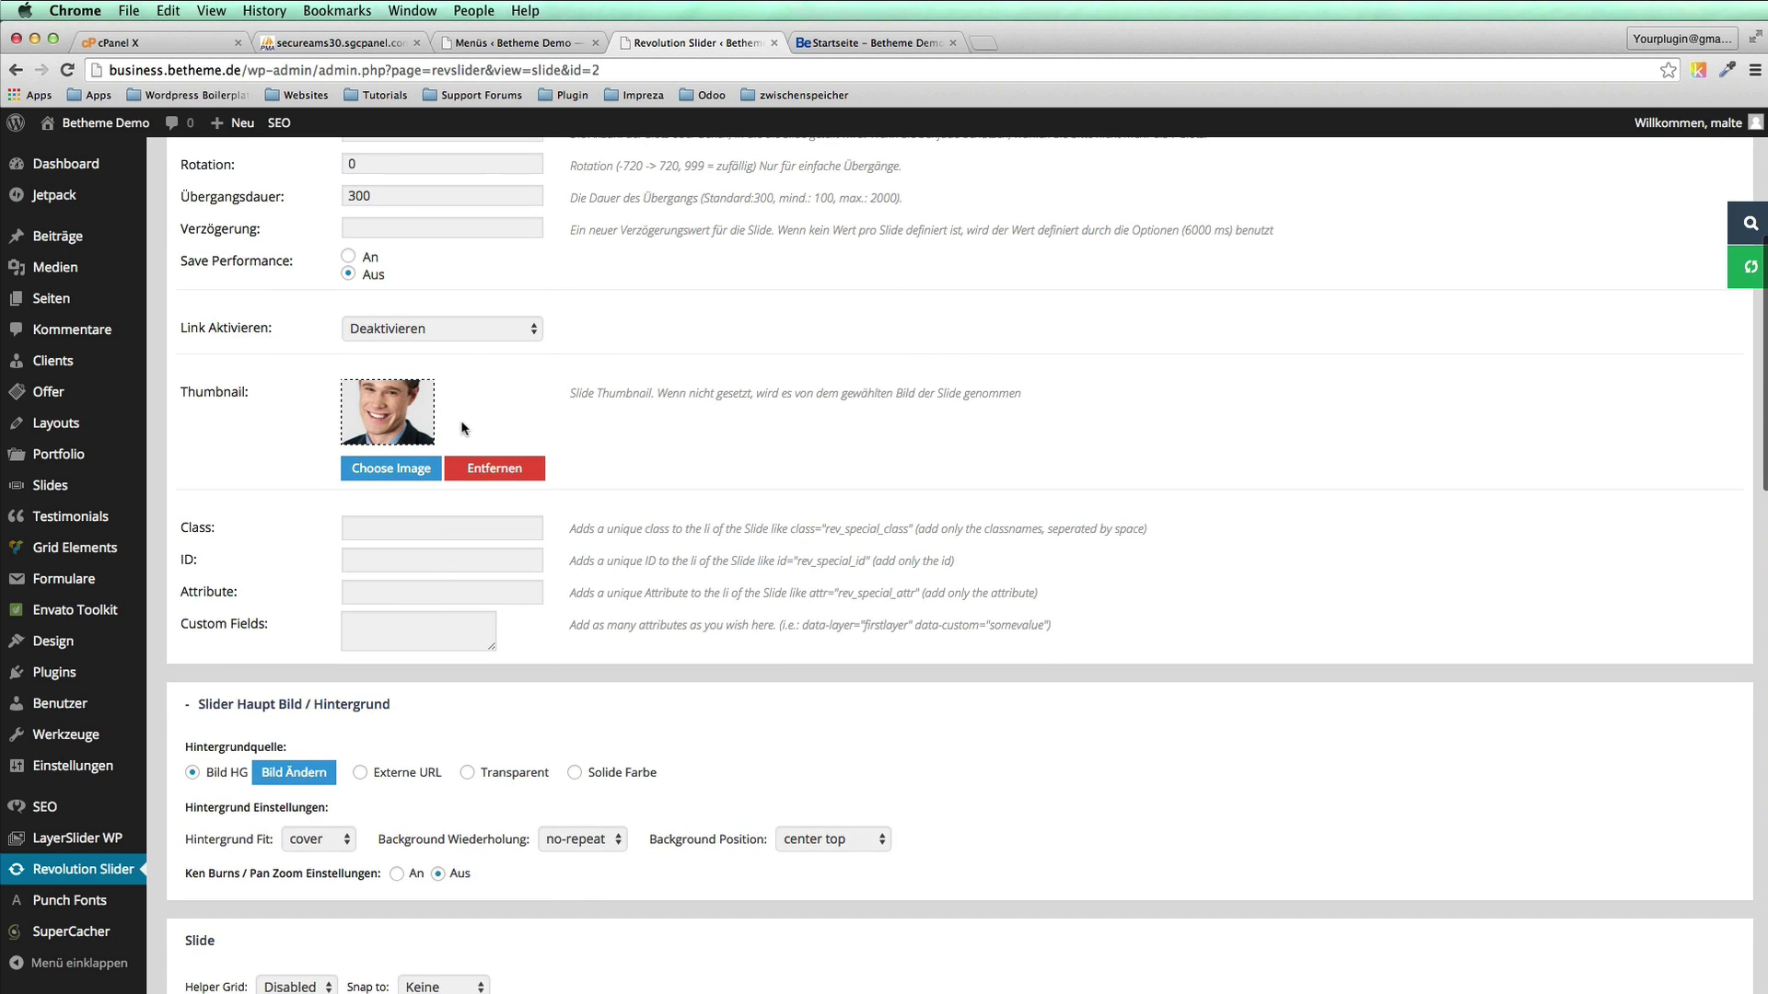
{"action": "scroll", "coordinate": [465, 419], "scroll_direction": "up", "scroll_amount": 3}
{"action": "scroll", "coordinate": [463, 430], "scroll_direction": "down", "scroll_amount": 4}
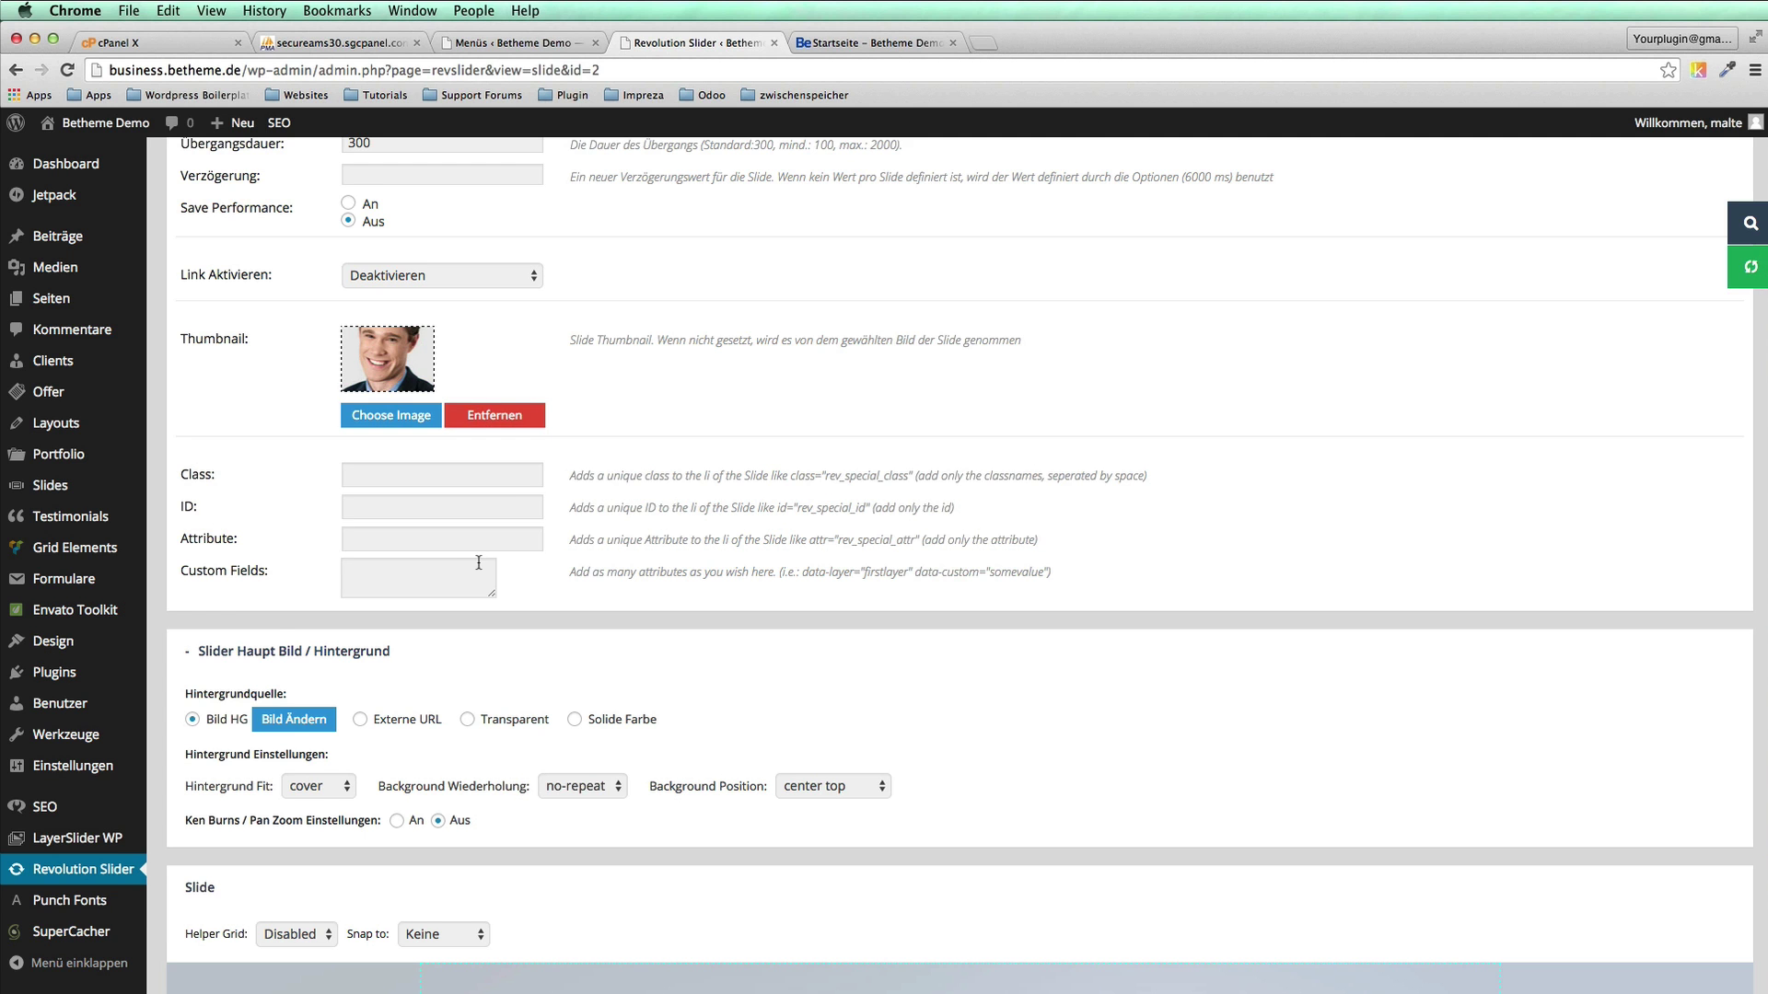
{"action": "scroll", "coordinate": [479, 562], "scroll_direction": "down", "scroll_amount": 2}
{"action": "scroll", "coordinate": [454, 532], "scroll_direction": "down", "scroll_amount": 3}
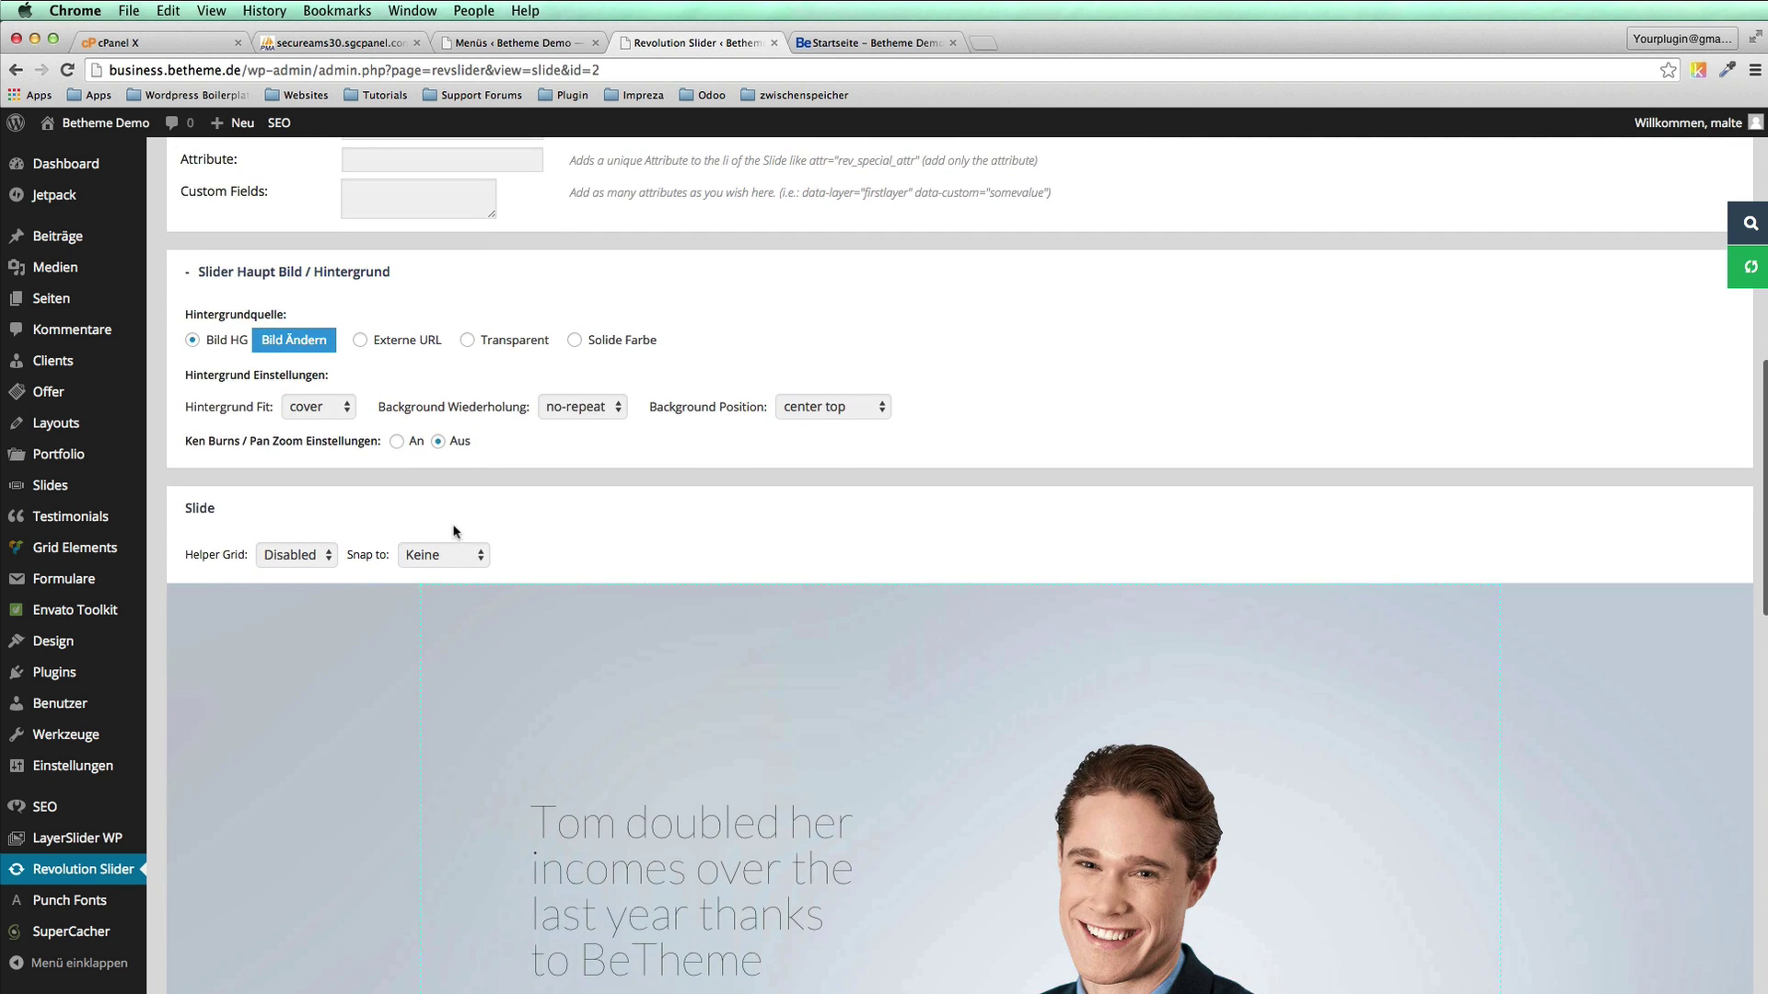
{"action": "scroll", "coordinate": [330, 494], "scroll_direction": "down", "scroll_amount": 1}
{"action": "scroll", "coordinate": [412, 540], "scroll_direction": "down", "scroll_amount": 4}
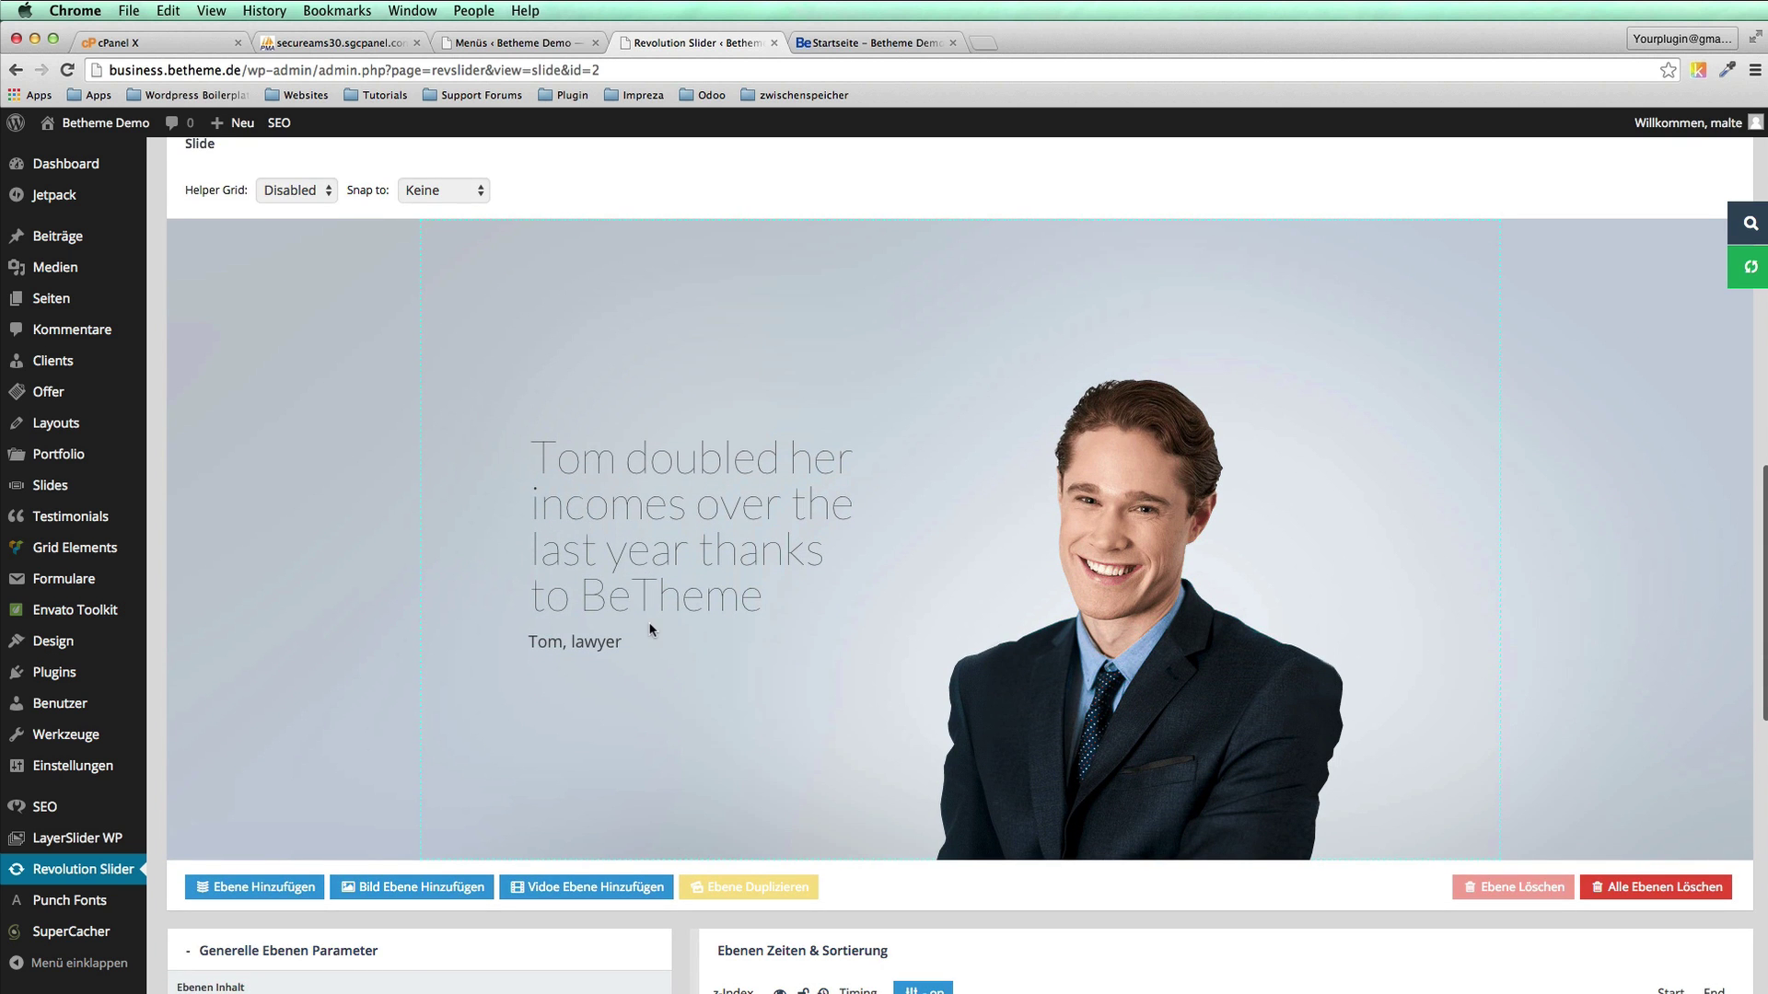
Step: In the Man slide's headline text layer, replace "doubled her" with "hat sein" and "incomes" with "Einkommen", keeping the line-break tags
{"action": "left_click", "coordinate": [641, 557]}
{"action": "scroll", "coordinate": [640, 557], "scroll_direction": "down", "scroll_amount": 3}
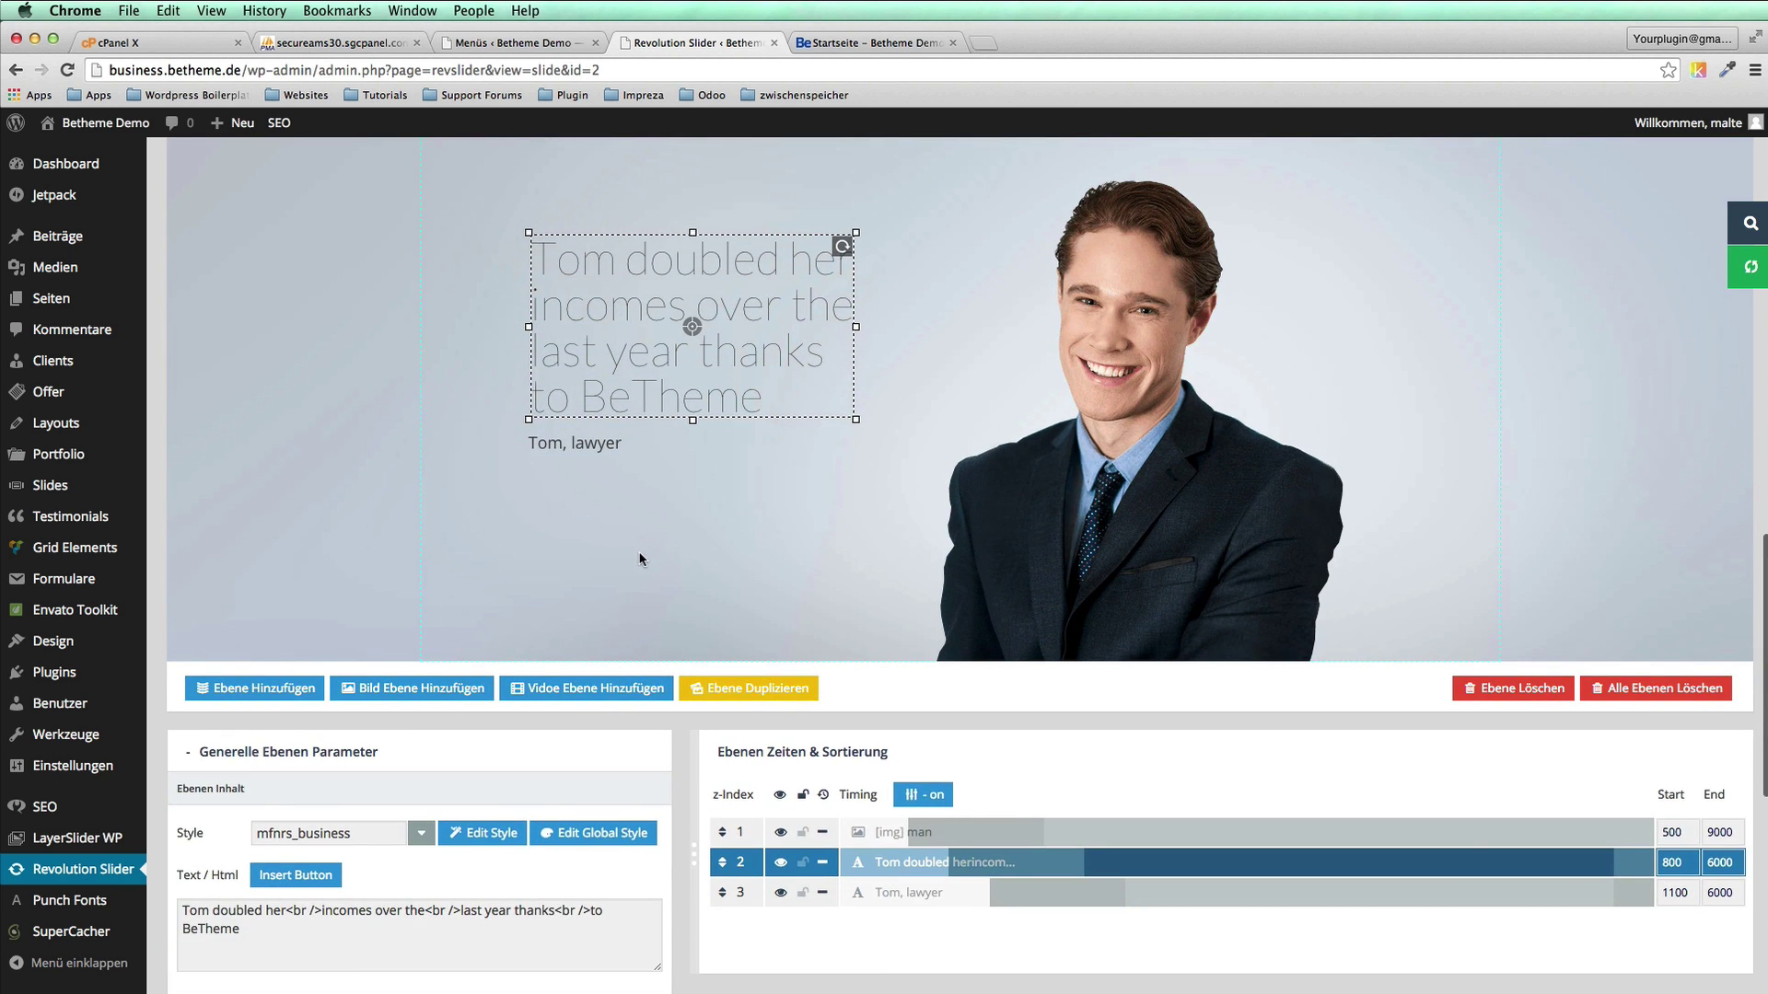
{"action": "scroll", "coordinate": [414, 875], "scroll_direction": "down", "scroll_amount": 1}
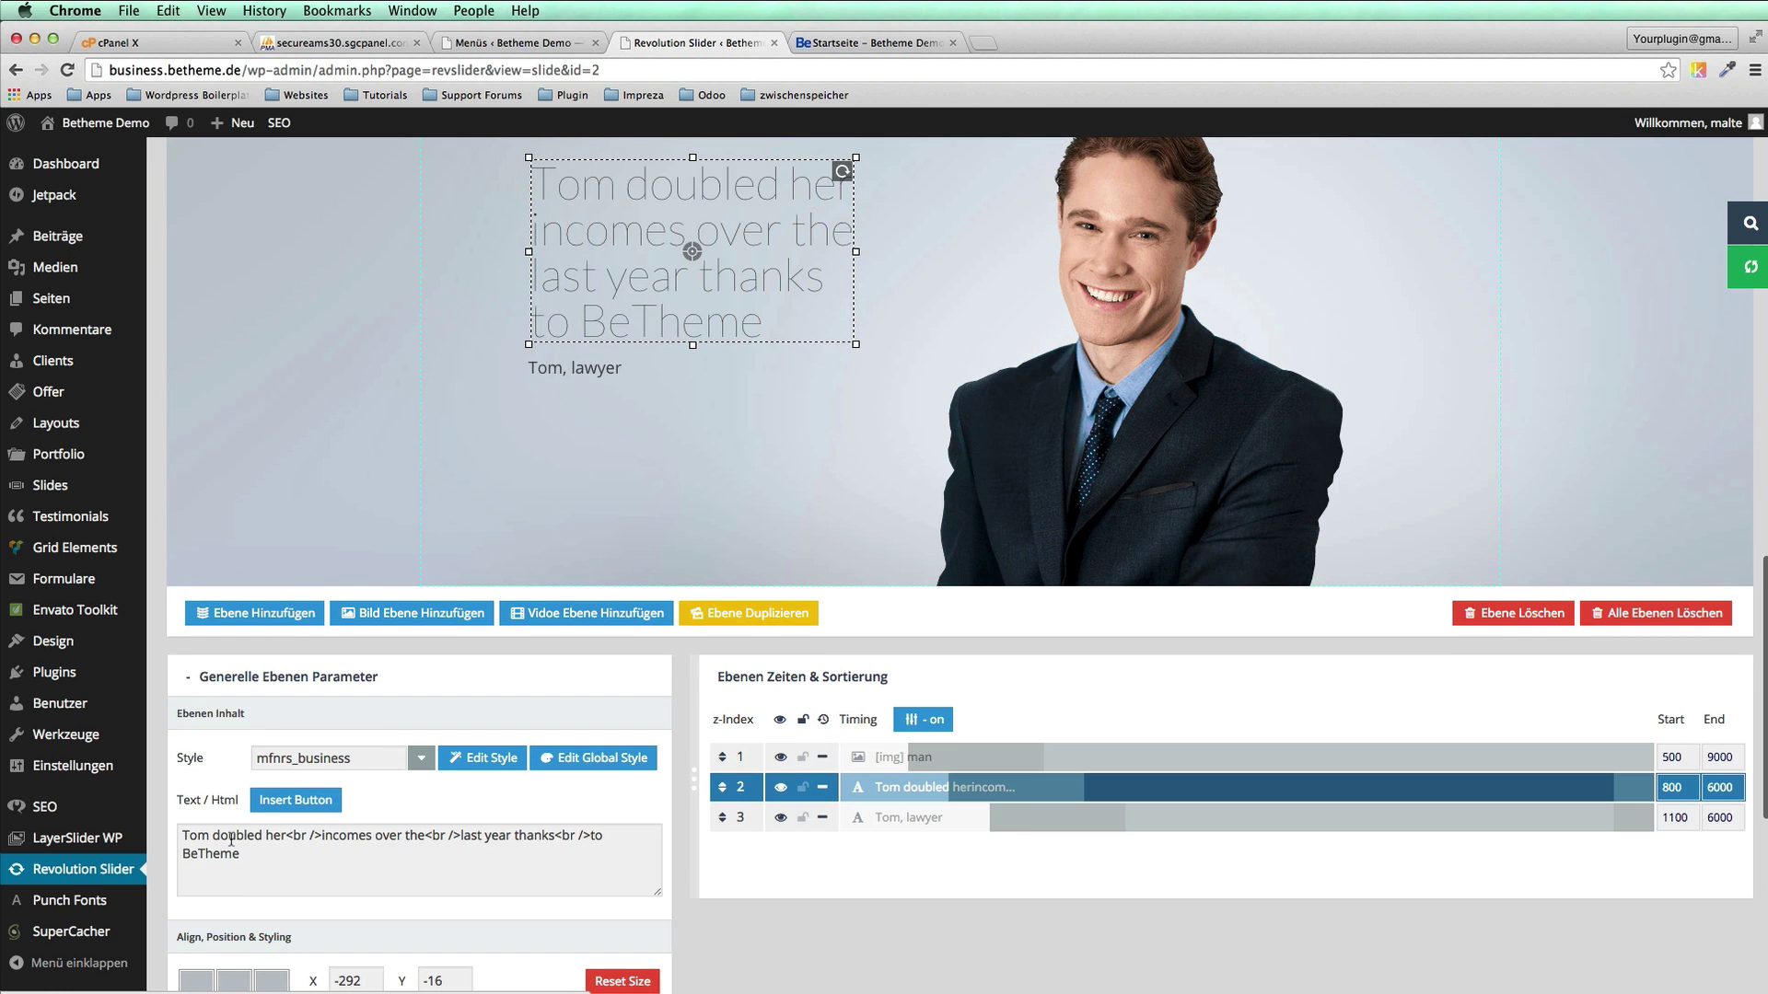
{"action": "scroll", "coordinate": [259, 833], "scroll_direction": "up", "scroll_amount": 1}
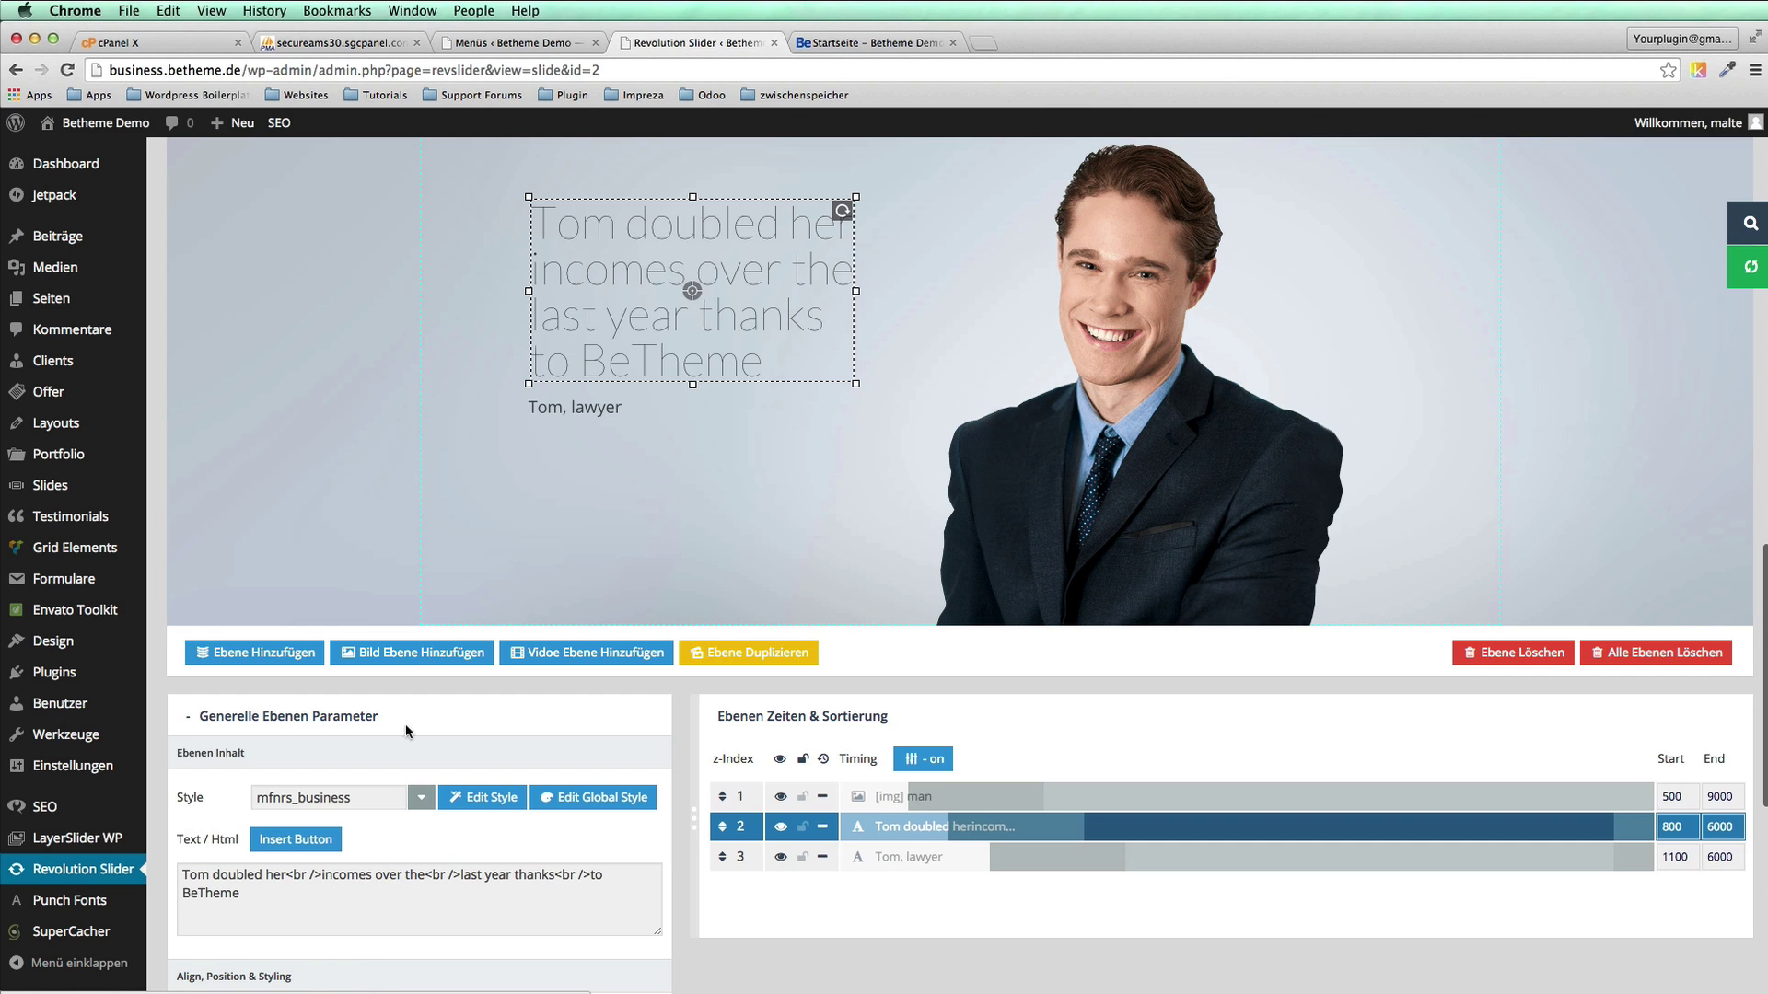
{"action": "left_click_drag", "start_coordinate": [288, 874], "coordinate": [168, 876]}
{"action": "type", "text": "Tom hat sein"}
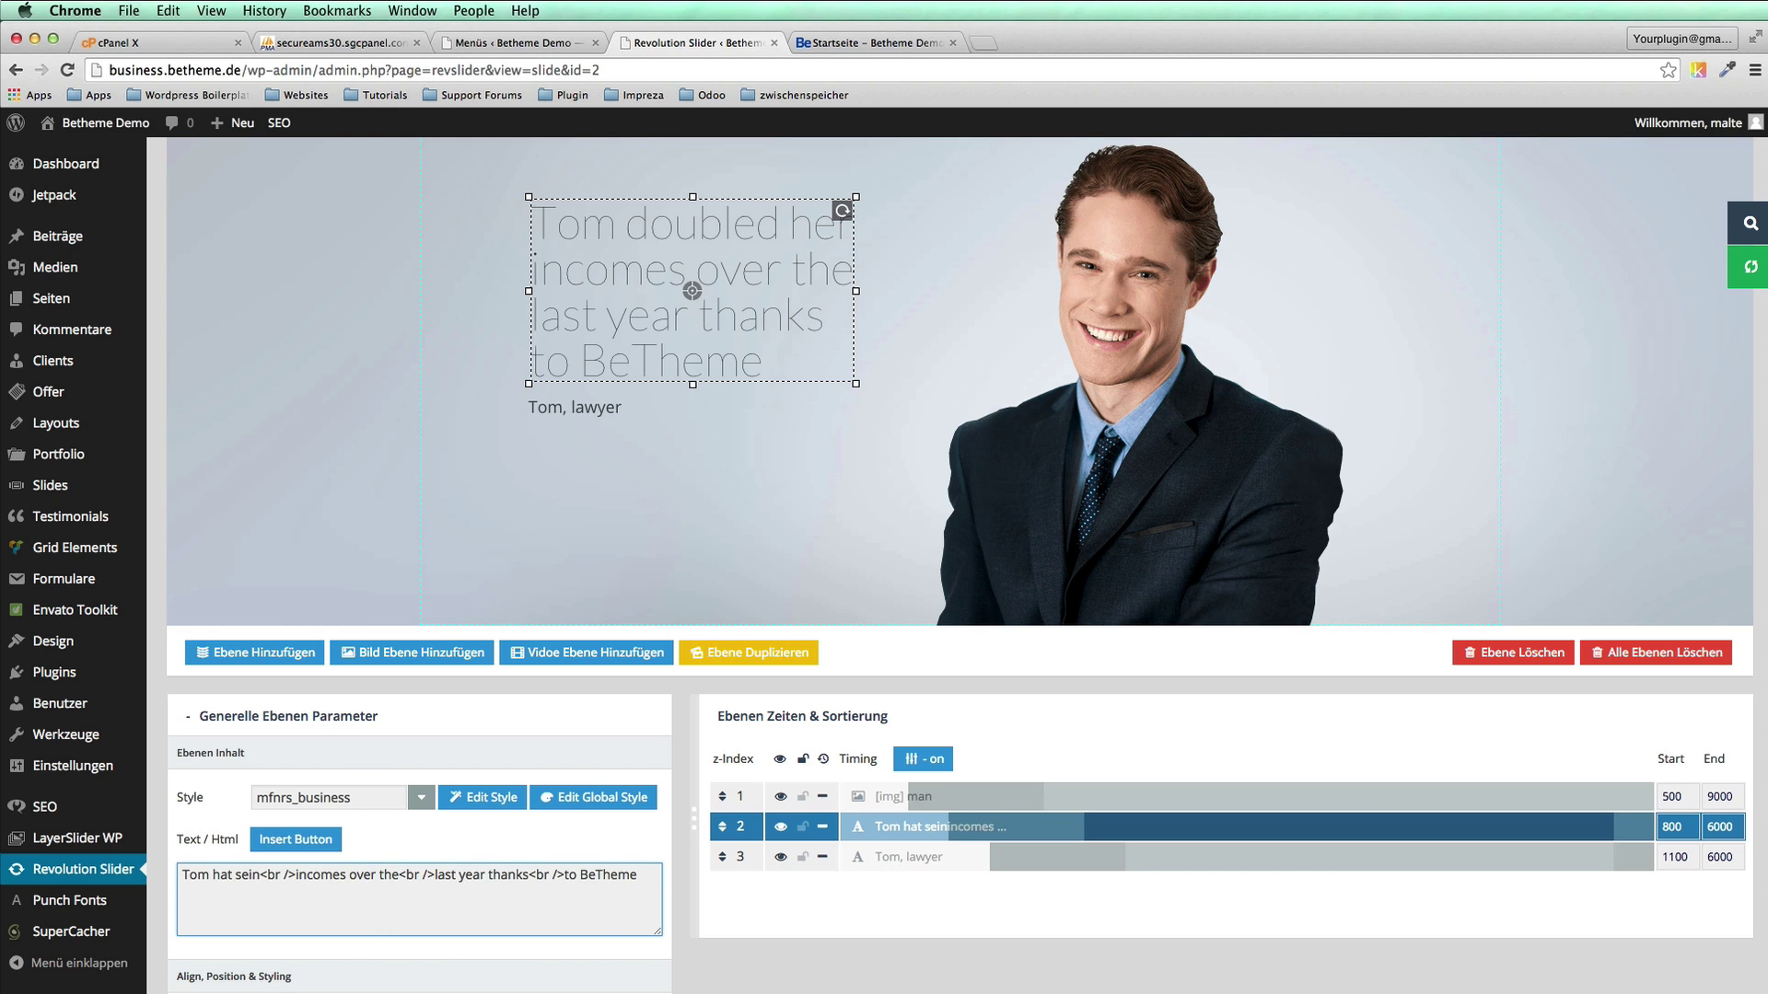
{"action": "double_click", "coordinate": [320, 874]}
{"action": "type", "text": "Einkommen"}
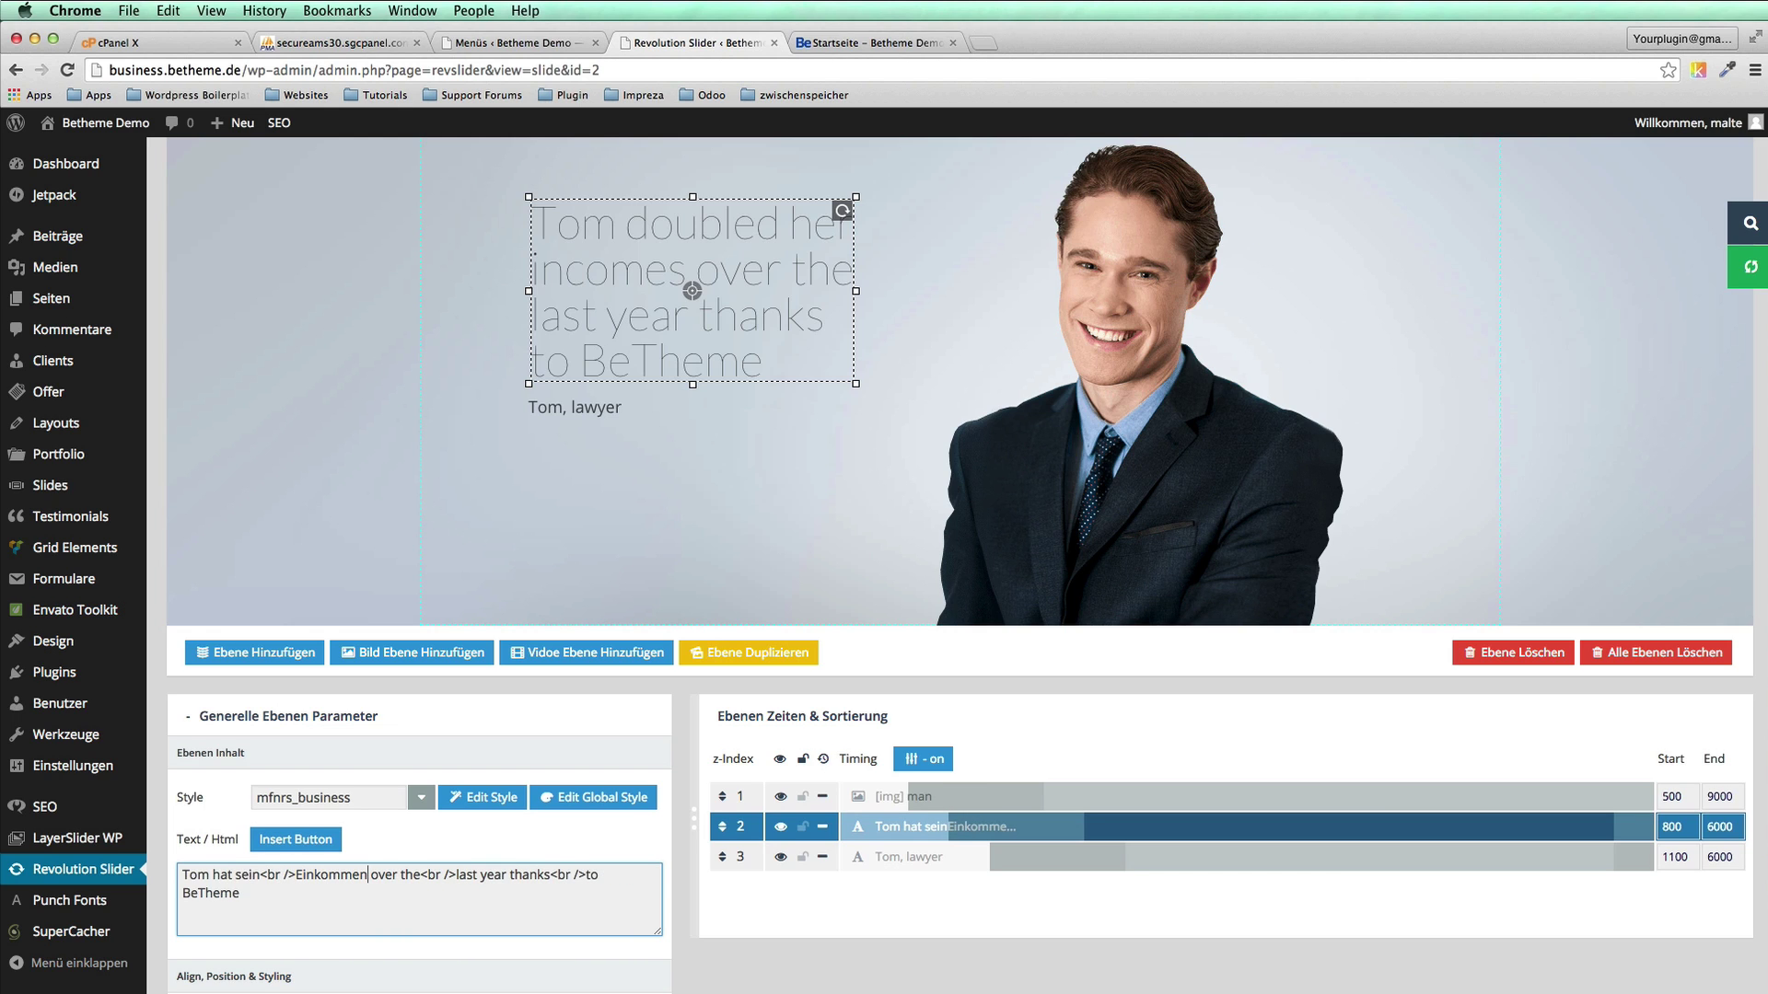
Step: Replace "over the" with "über" and "last year thanks" with "das letzte Jahr" in the headline text
{"action": "key", "text": "alt+shift+Right"}
{"action": "key", "text": "alt+shift+Right"}
{"action": "type", "text": "¨"}
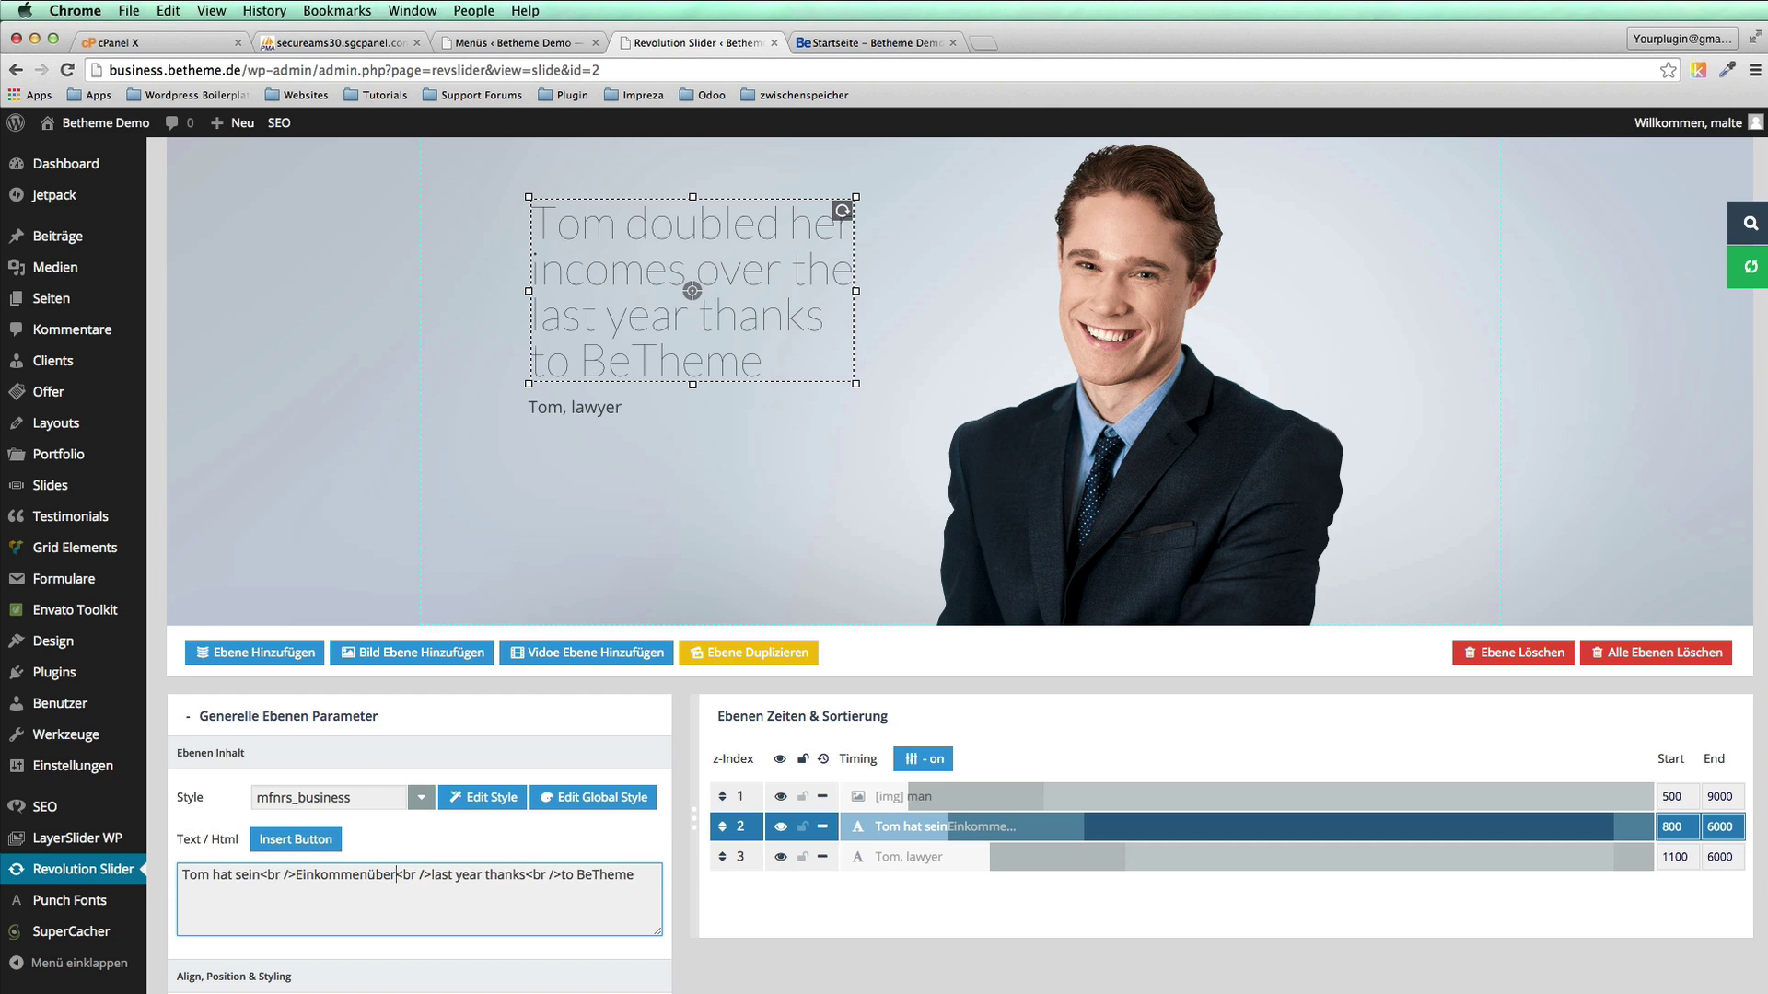
{"action": "type", "text": "über die"}
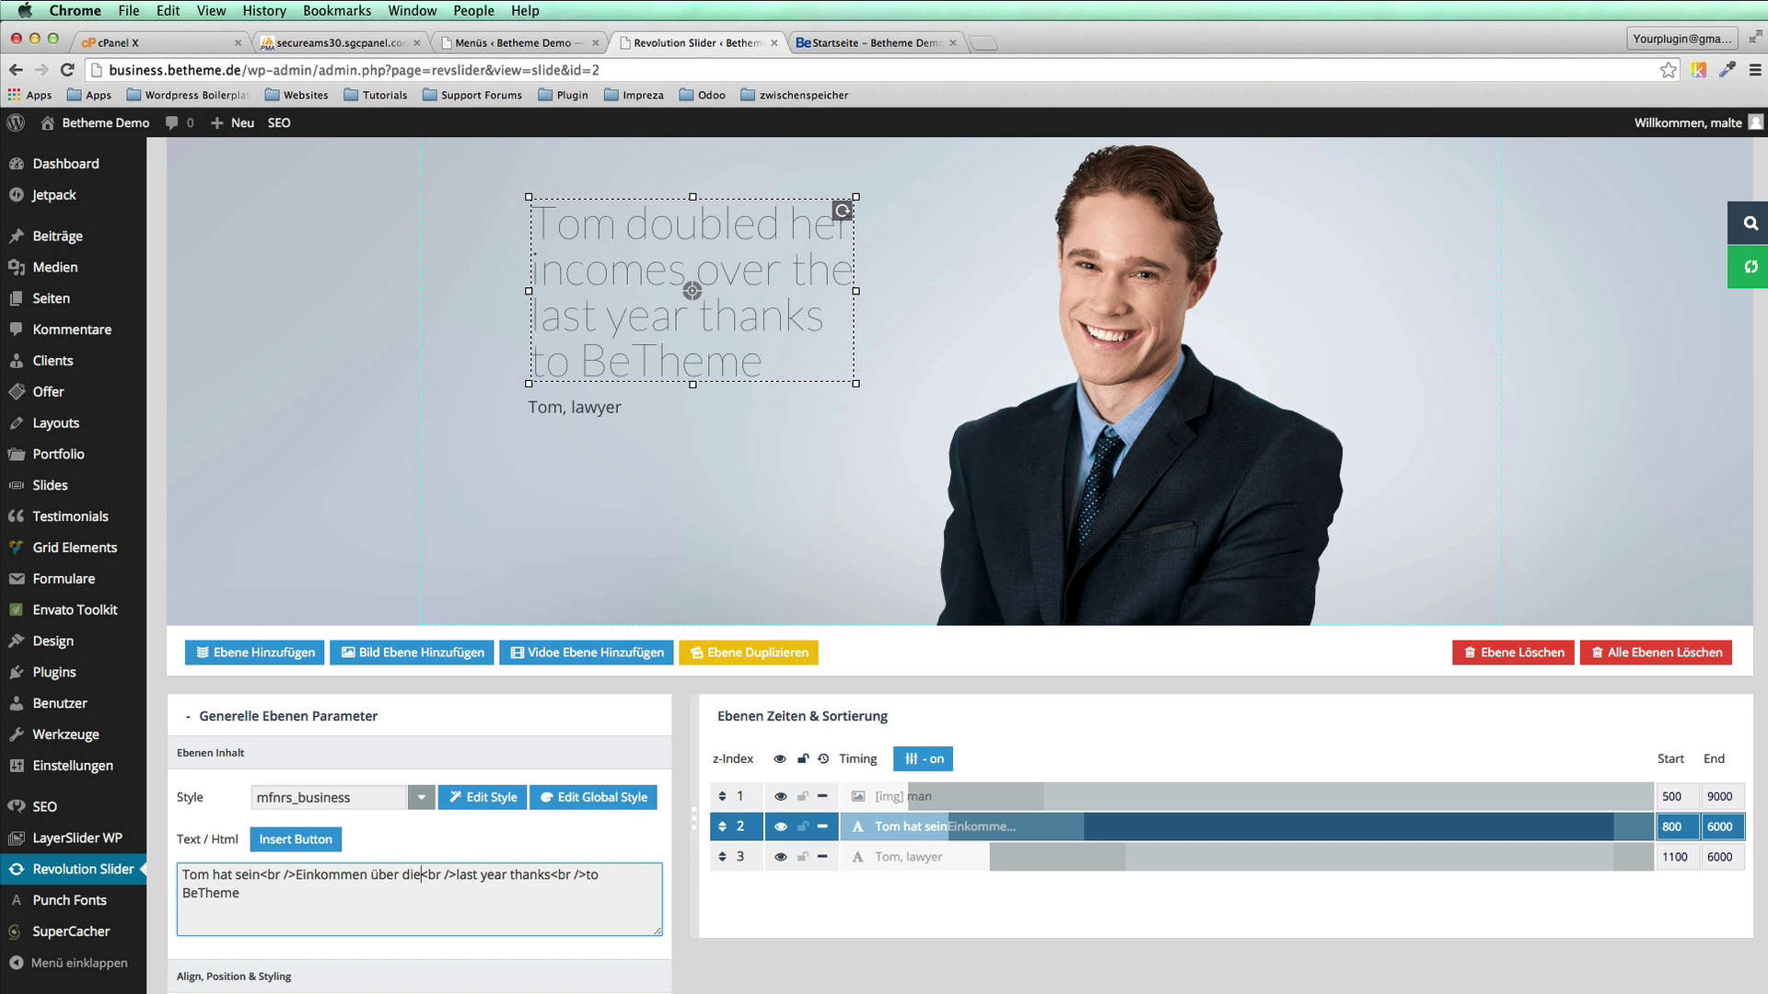
{"action": "left_click_drag", "start_coordinate": [456, 875], "coordinate": [550, 875]}
{"action": "type", "text": "das letzte"}
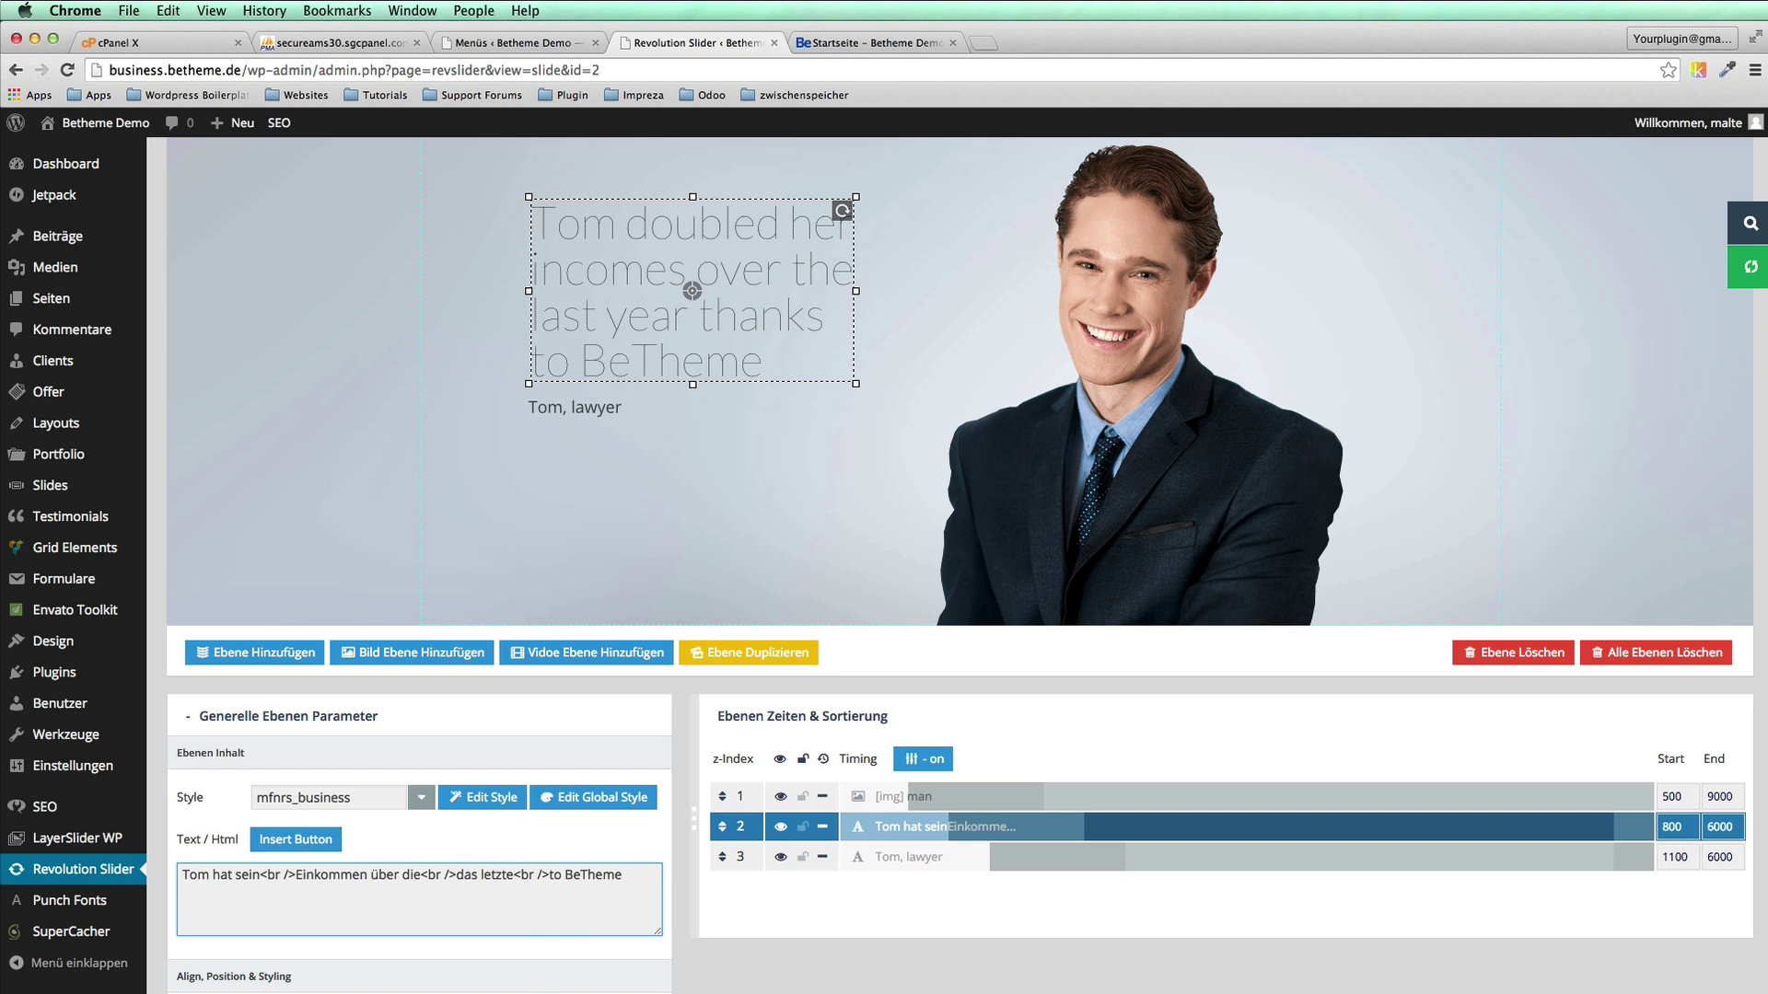
{"action": "type", "text": " Jahr"}
{"action": "double_click", "coordinate": [407, 876]}
{"action": "key", "text": "BackSpace"}
{"action": "key", "text": "BackSpace"}
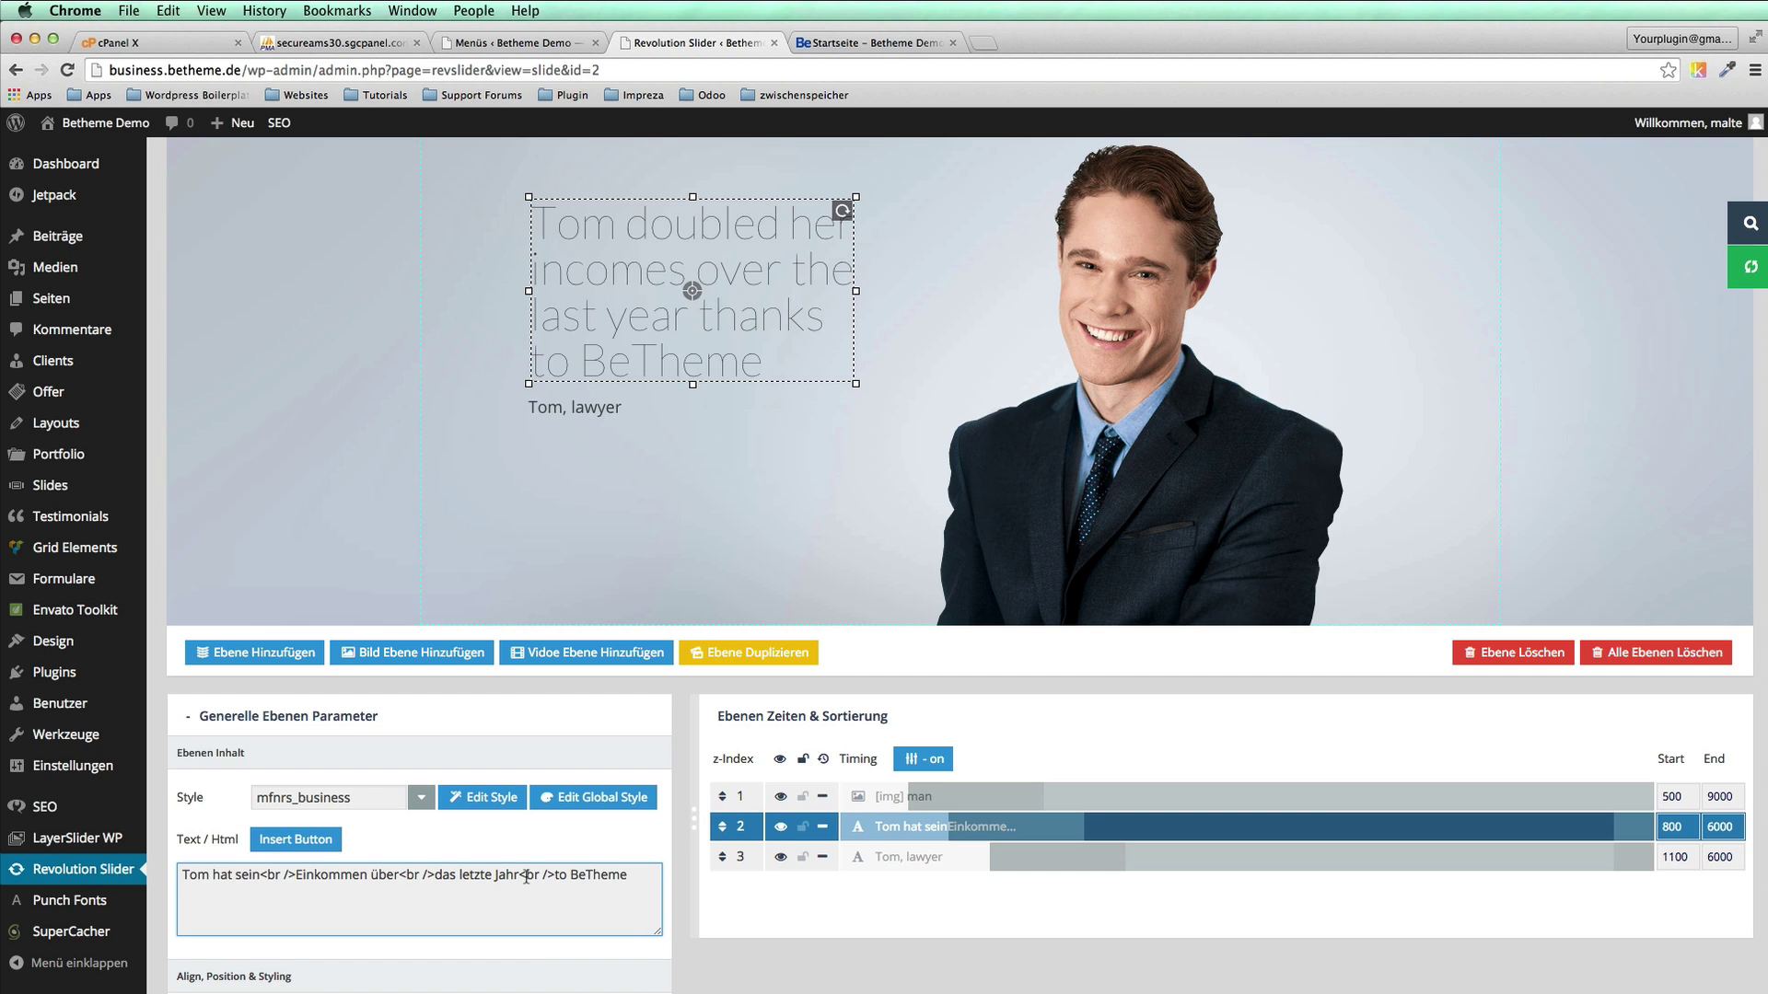
Step: Replace "to" before "BeTheme" with "verdoppelt, dank" and apply the text to the slide preview
{"action": "double_click", "coordinate": [617, 875]}
{"action": "double_click", "coordinate": [560, 875]}
{"action": "type", "text": "verdoppelt, dank"}
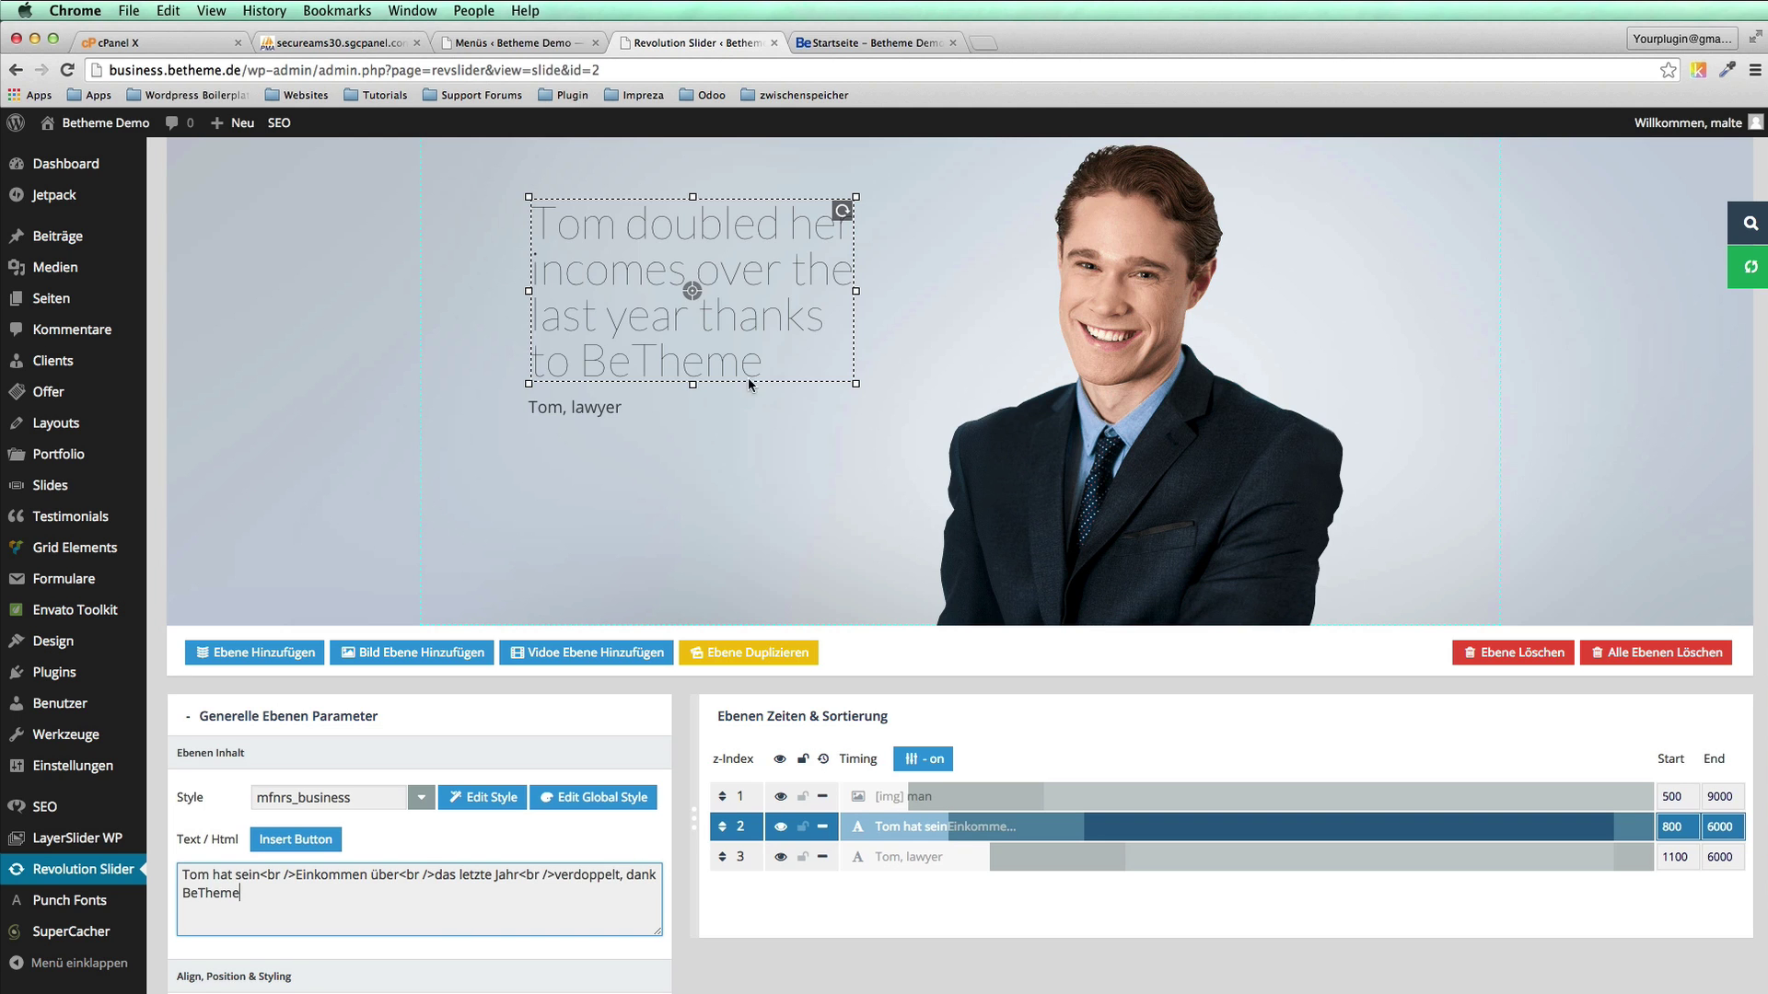
{"action": "left_click", "coordinate": [745, 445]}
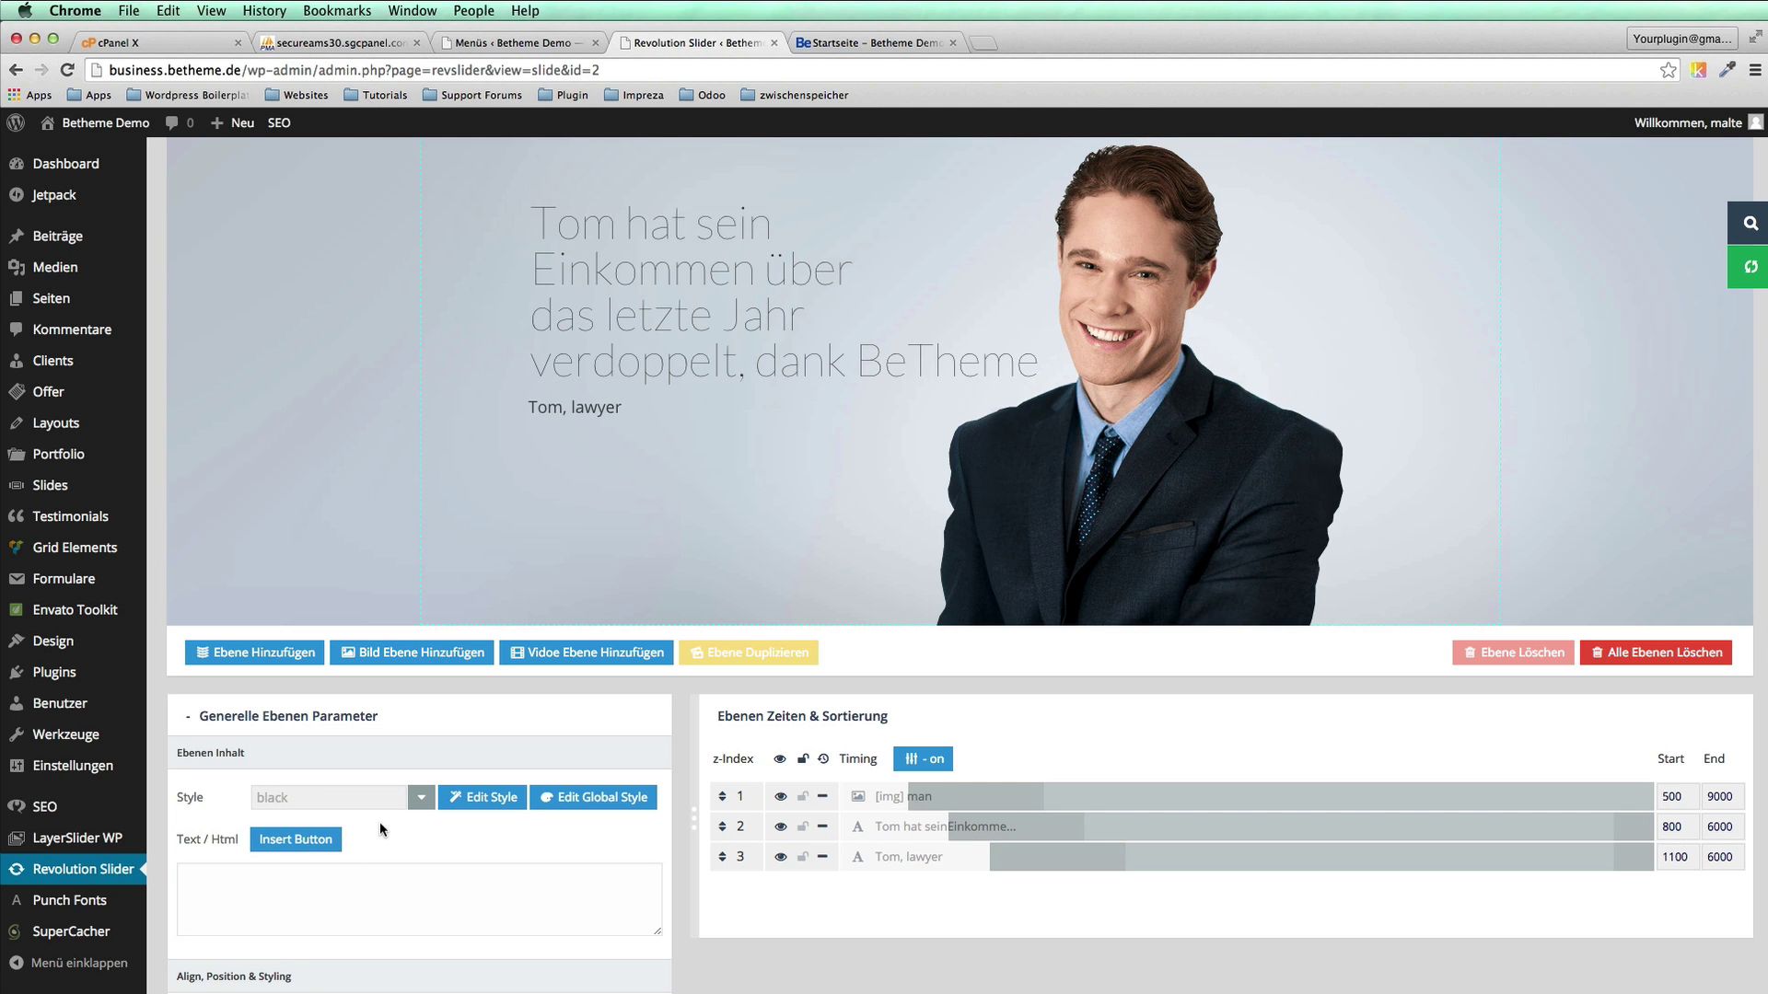
Step: Insert a <br /> line break before "dank BeTheme" in the headline layer and apply it to the preview
{"action": "left_click", "coordinate": [878, 274]}
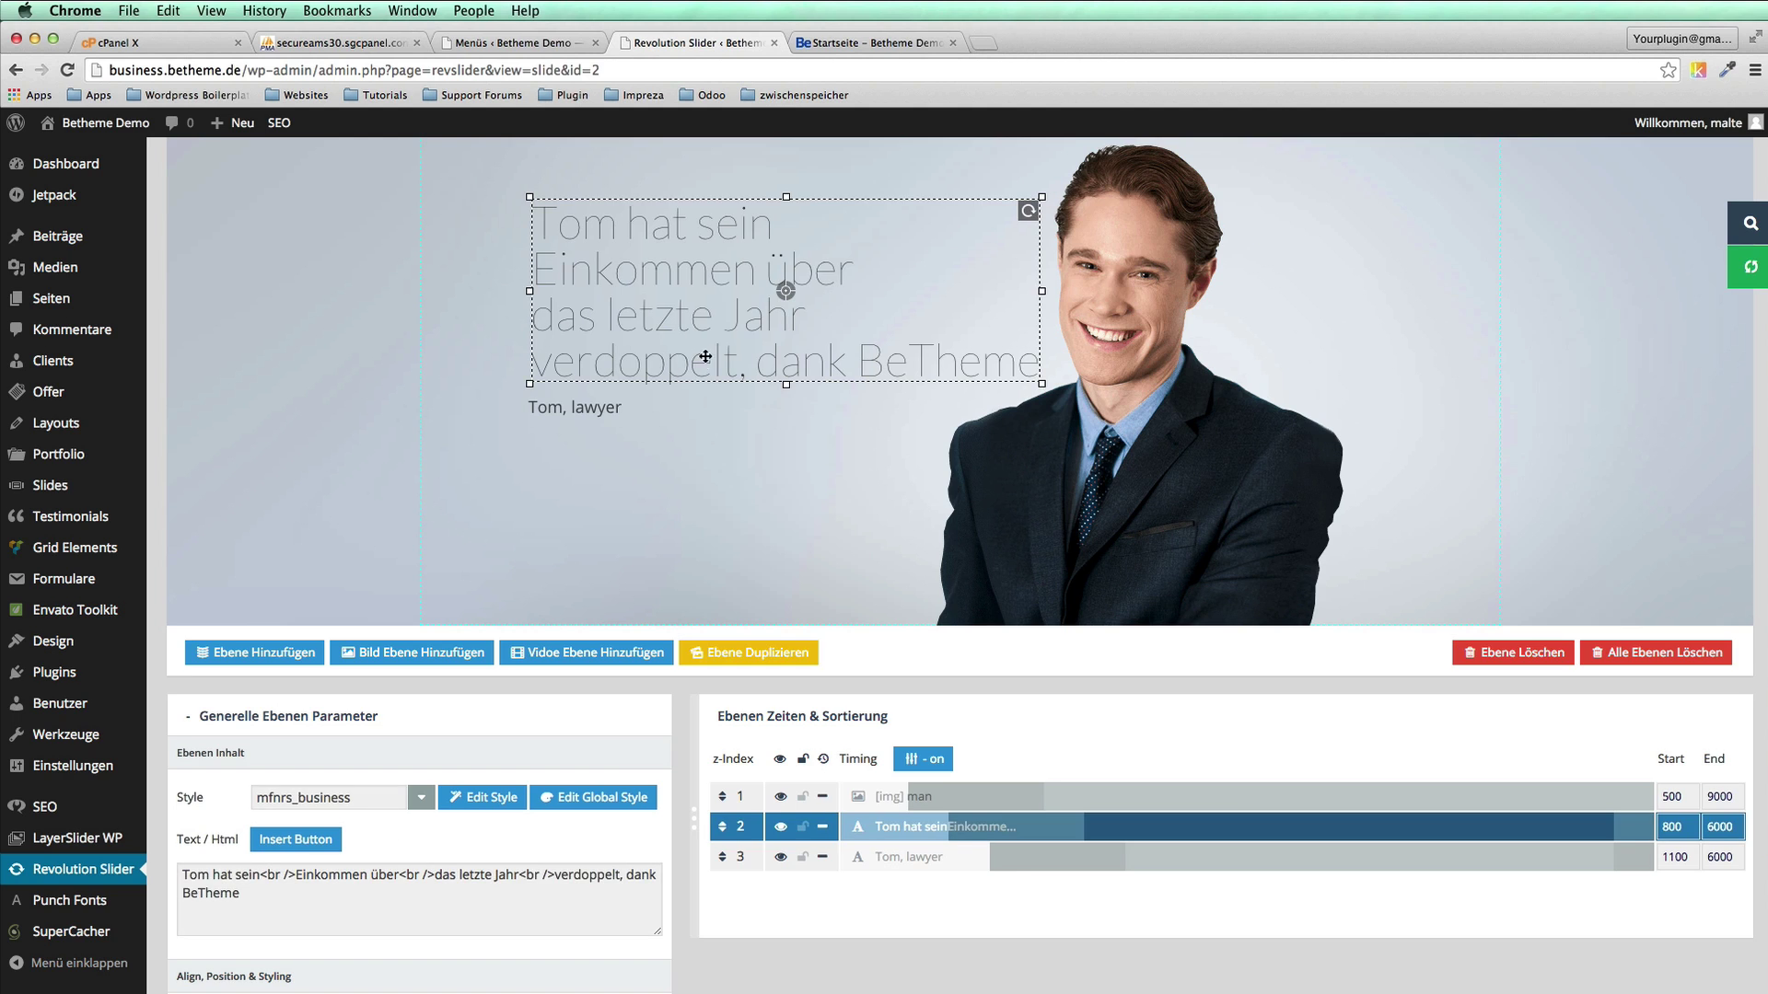
{"action": "left_click", "coordinate": [519, 877]}
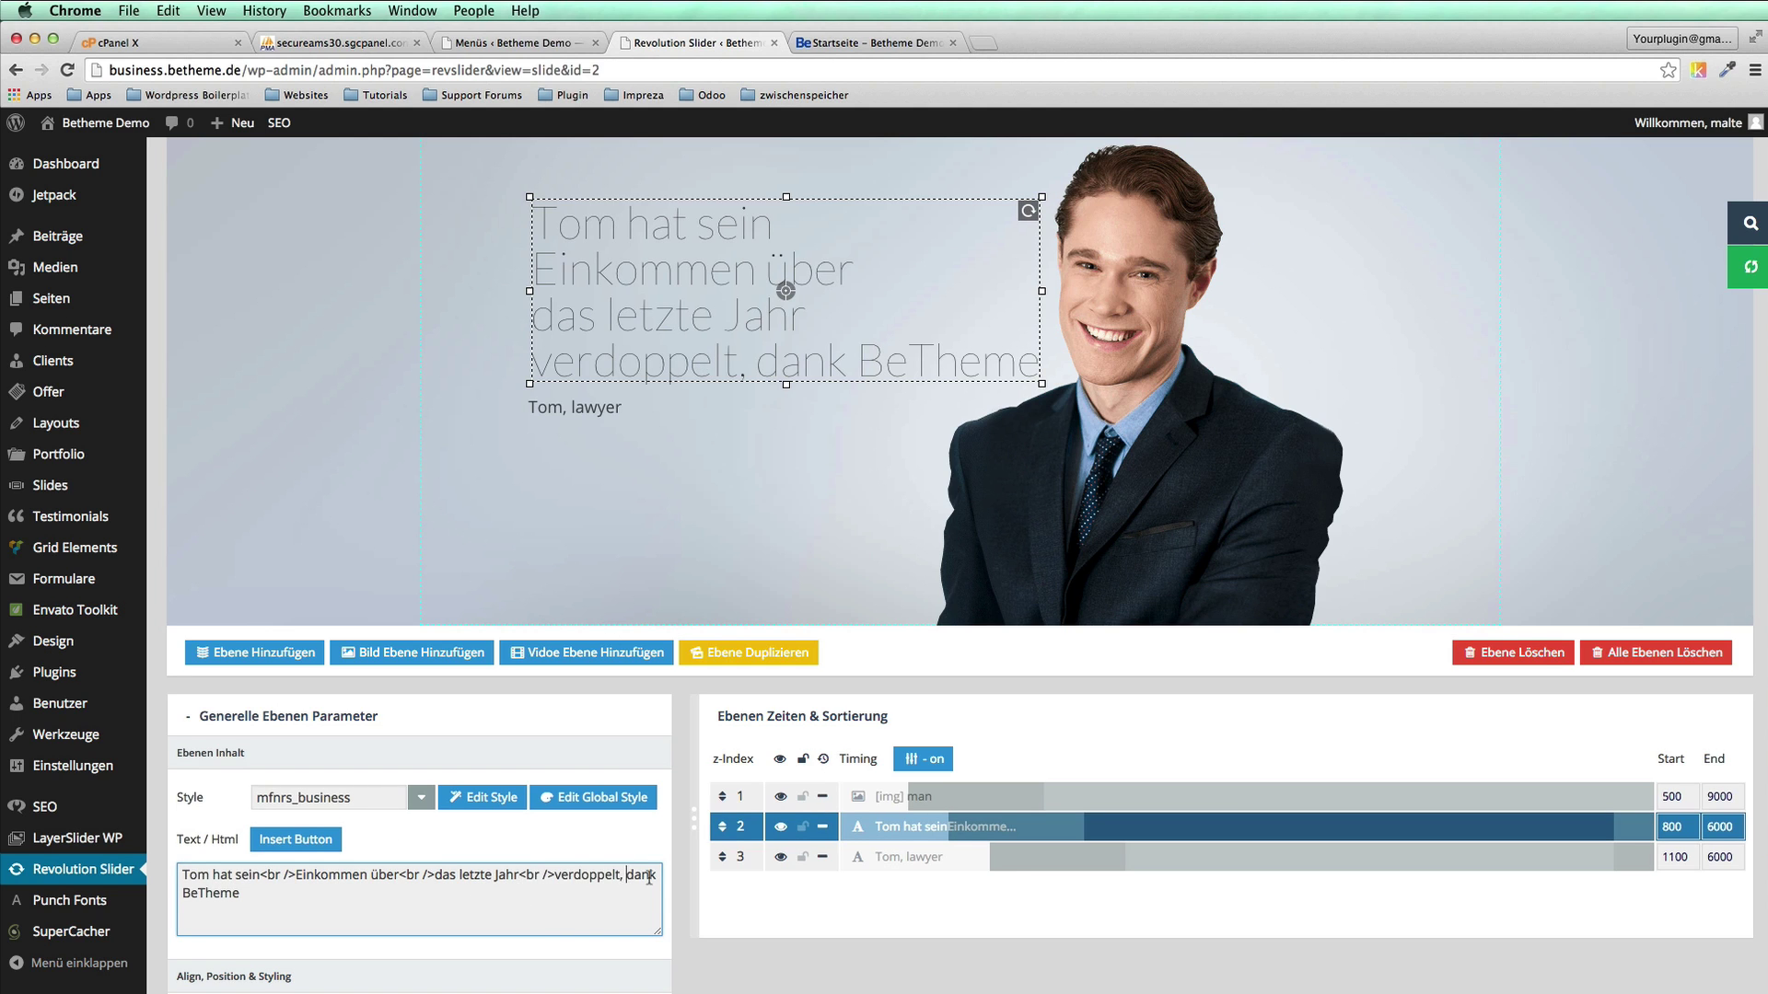
{"action": "type", "text": "<br />"}
{"action": "left_click", "coordinate": [544, 917]}
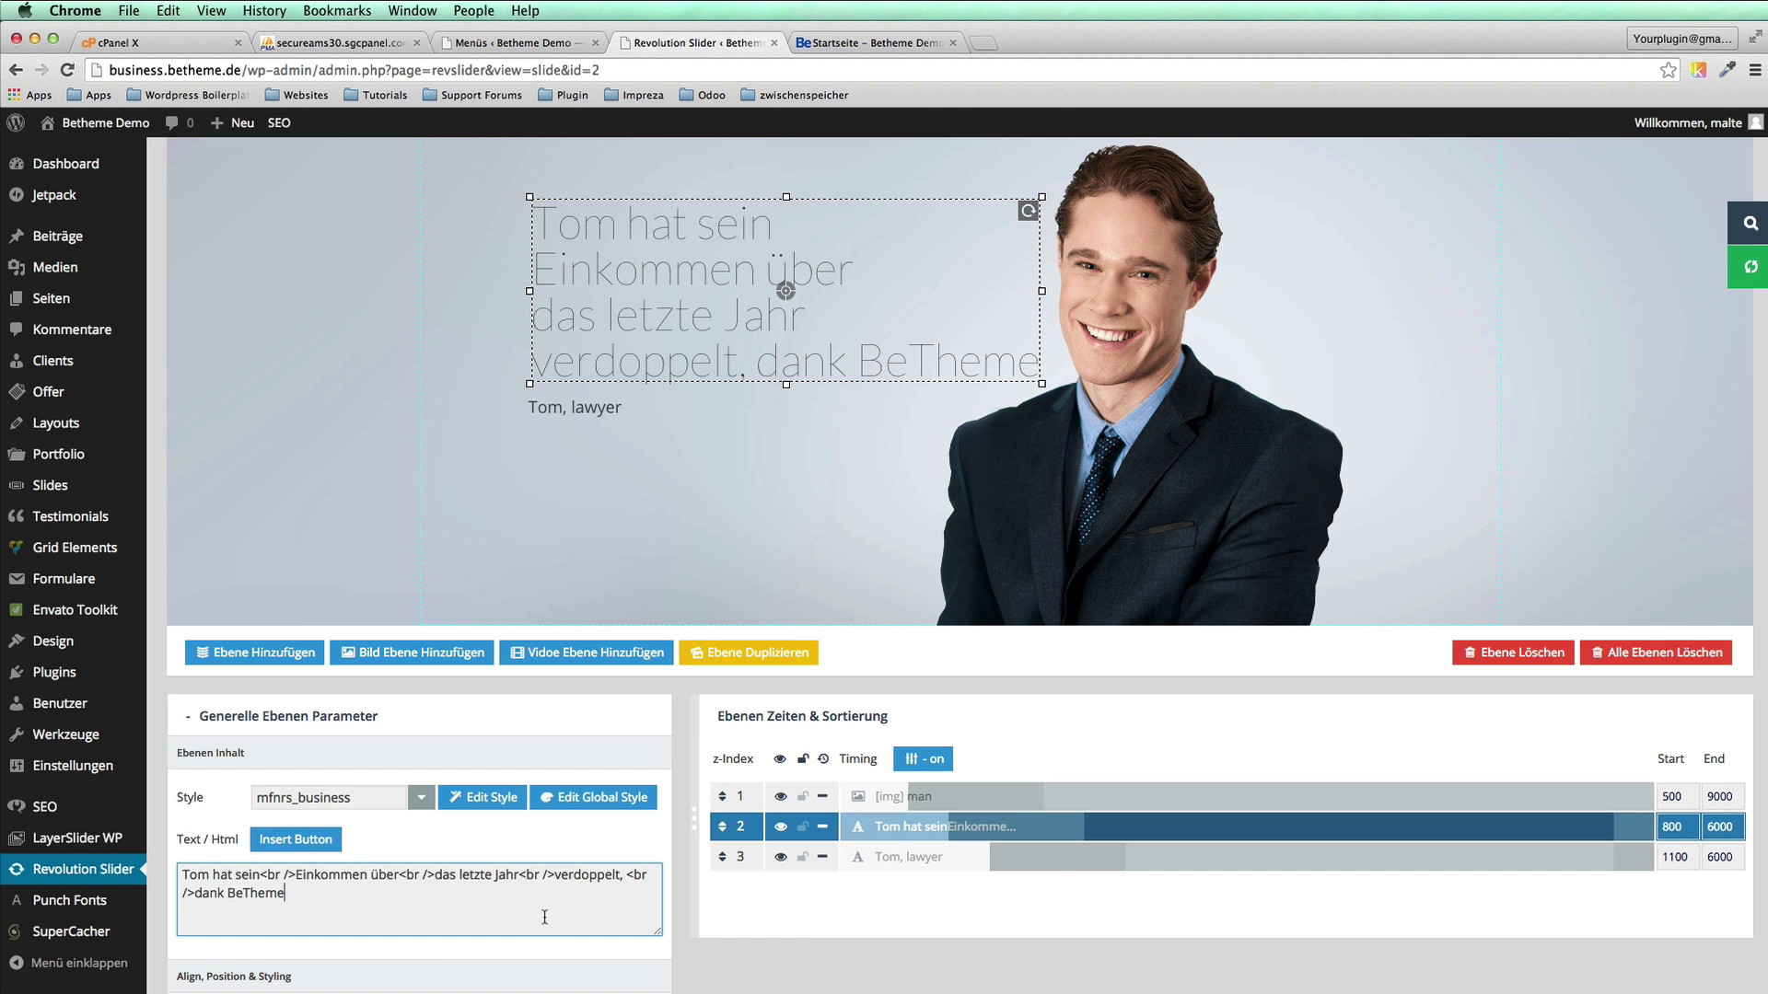
{"action": "left_click", "coordinate": [714, 419]}
{"action": "left_click", "coordinate": [710, 350]}
Step: Move the headline layer straight up by about one text line so it clears the lawyer caption below
{"action": "scroll", "coordinate": [309, 963], "scroll_direction": "down", "scroll_amount": 3}
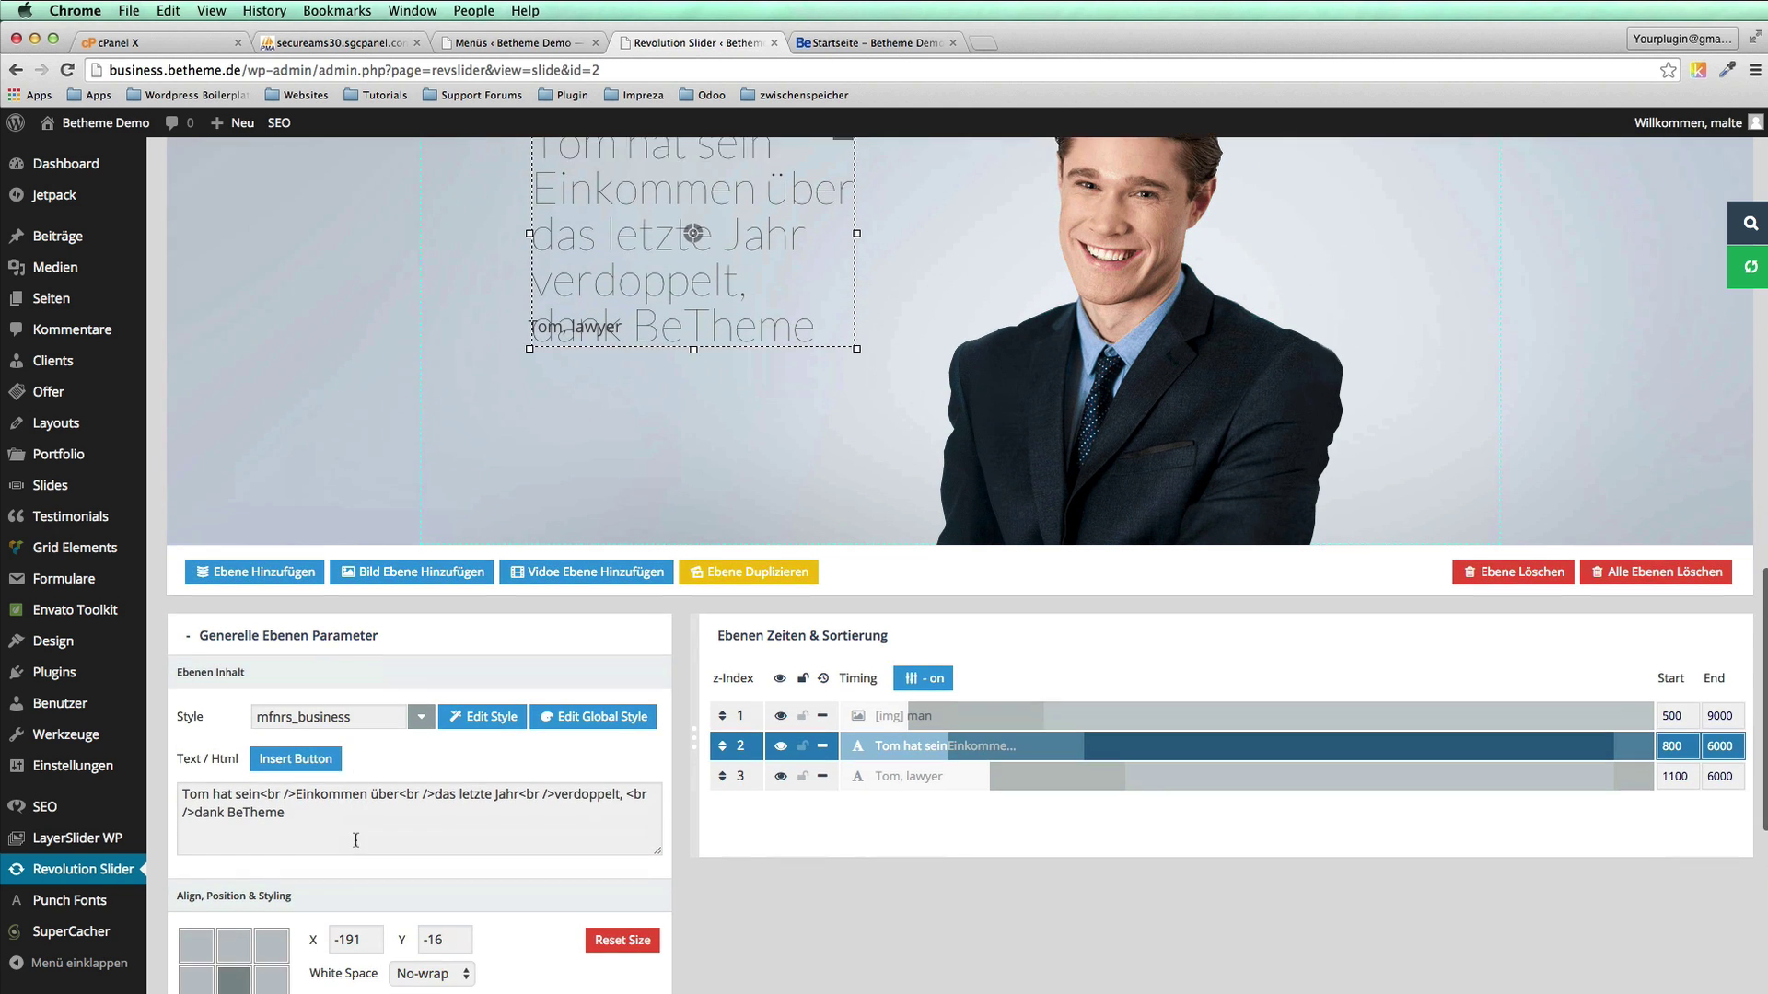
{"action": "scroll", "coordinate": [621, 288], "scroll_direction": "up", "scroll_amount": 5}
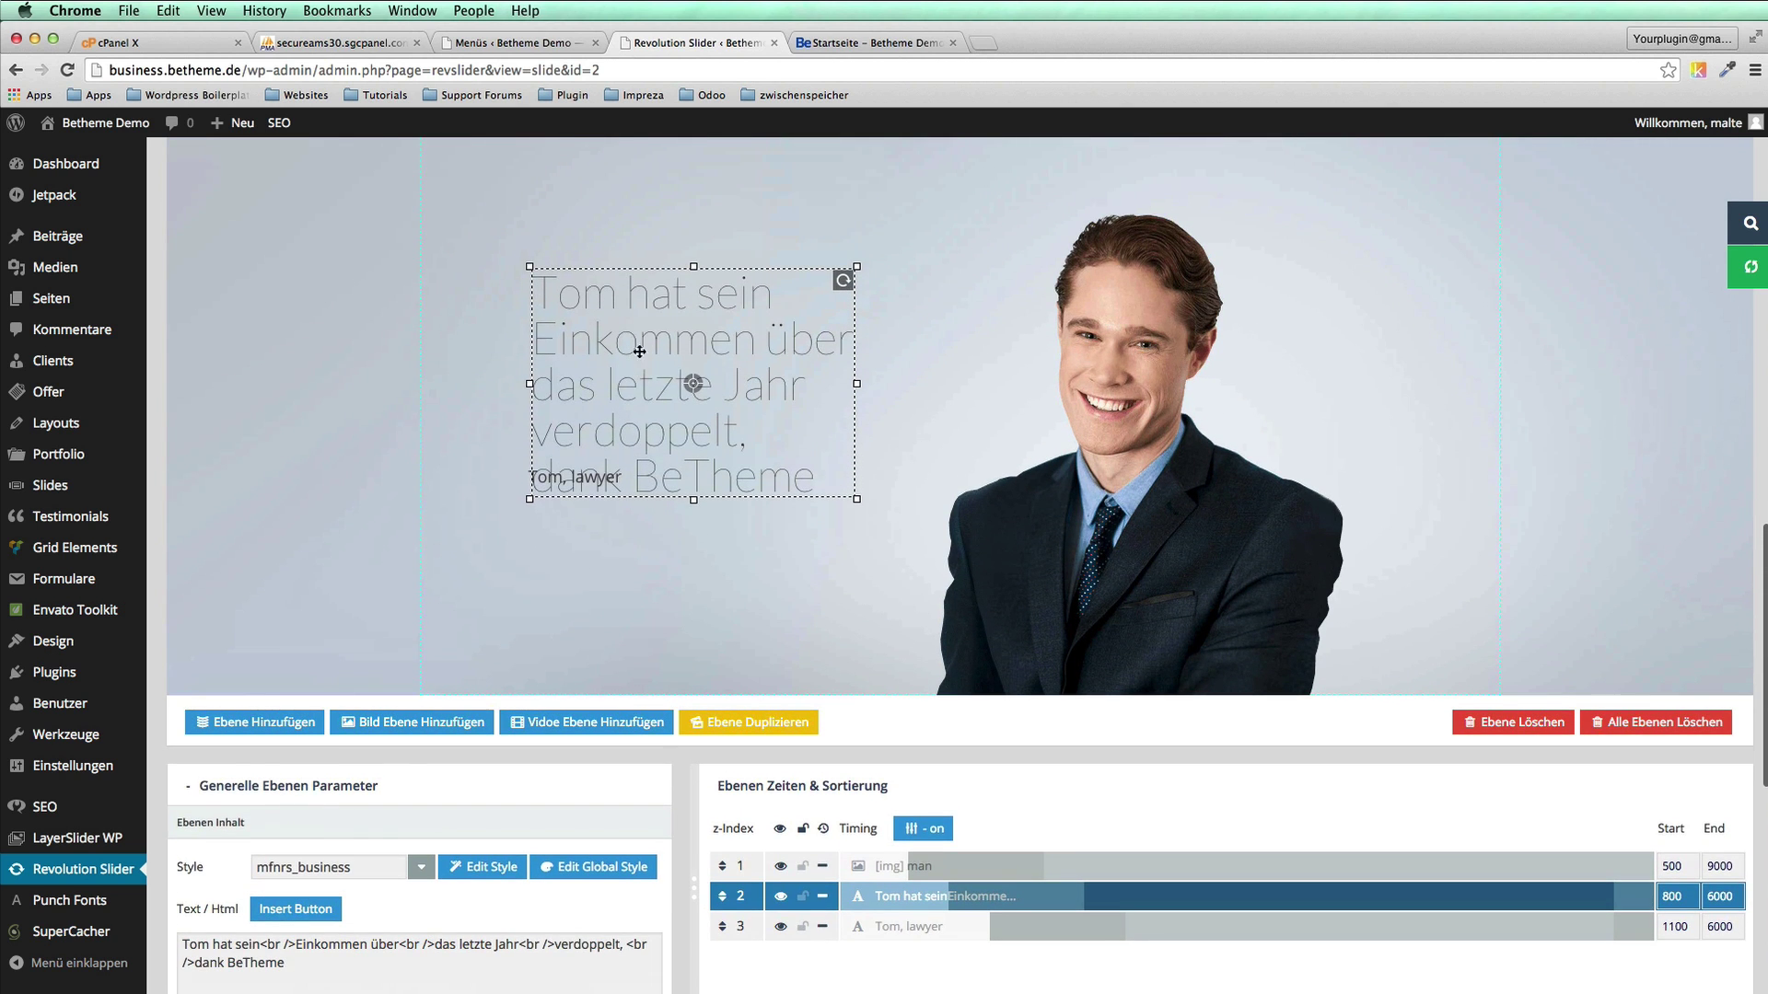
{"action": "left_click_drag", "start_coordinate": [653, 405], "coordinate": [653, 361]}
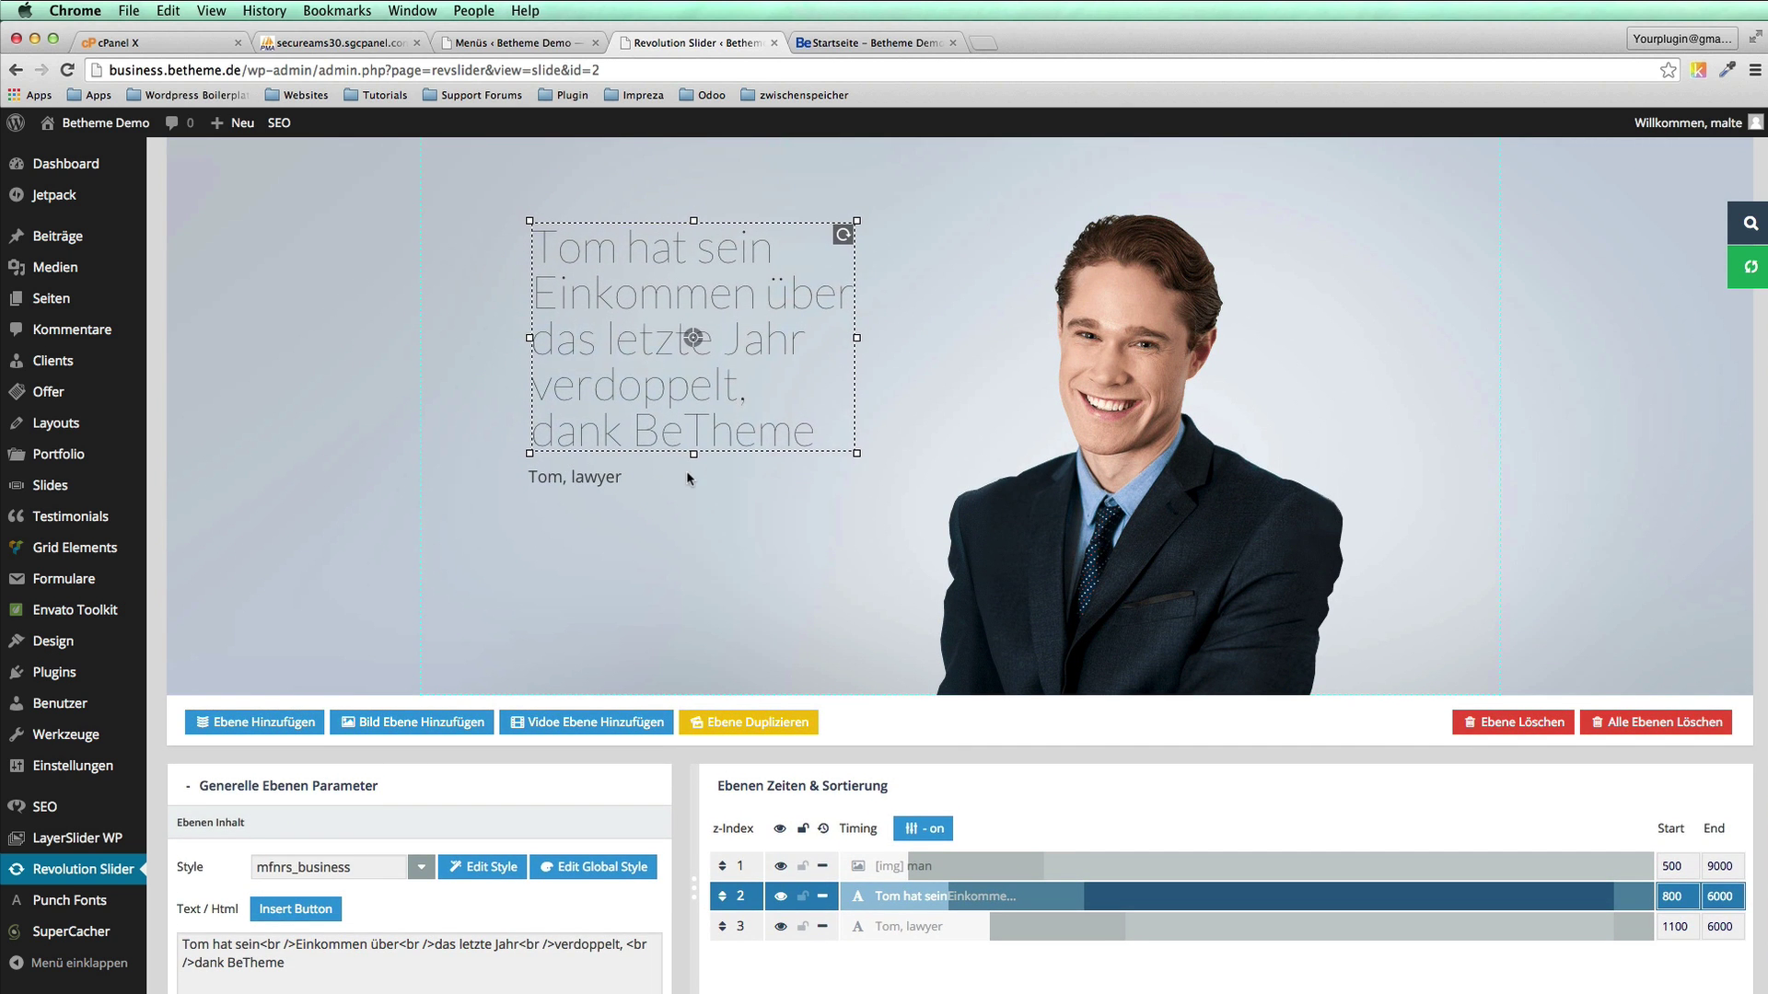
{"action": "scroll", "coordinate": [687, 471], "scroll_direction": "up", "scroll_amount": 5}
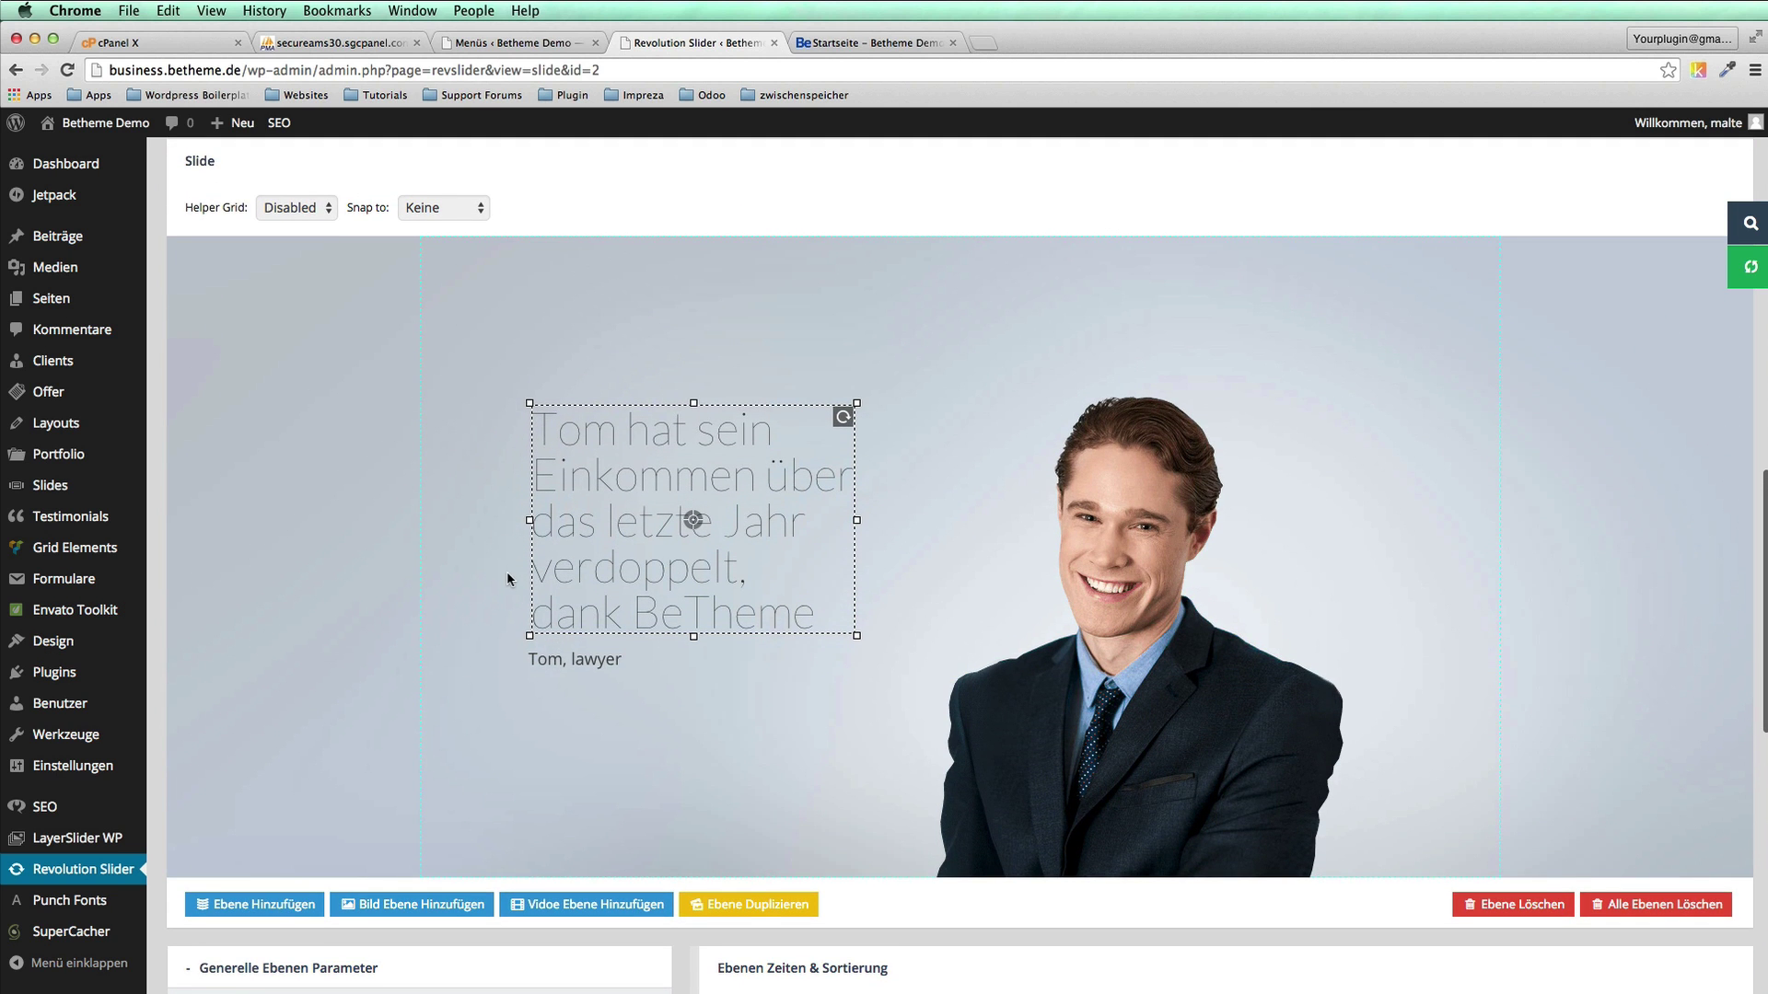
Step: Show the 10 x 10 helper grid and align the headline layer and the lawyer caption to its lines
{"action": "scroll", "coordinate": [326, 284], "scroll_direction": "up", "scroll_amount": 1}
{"action": "left_click", "coordinate": [315, 242]}
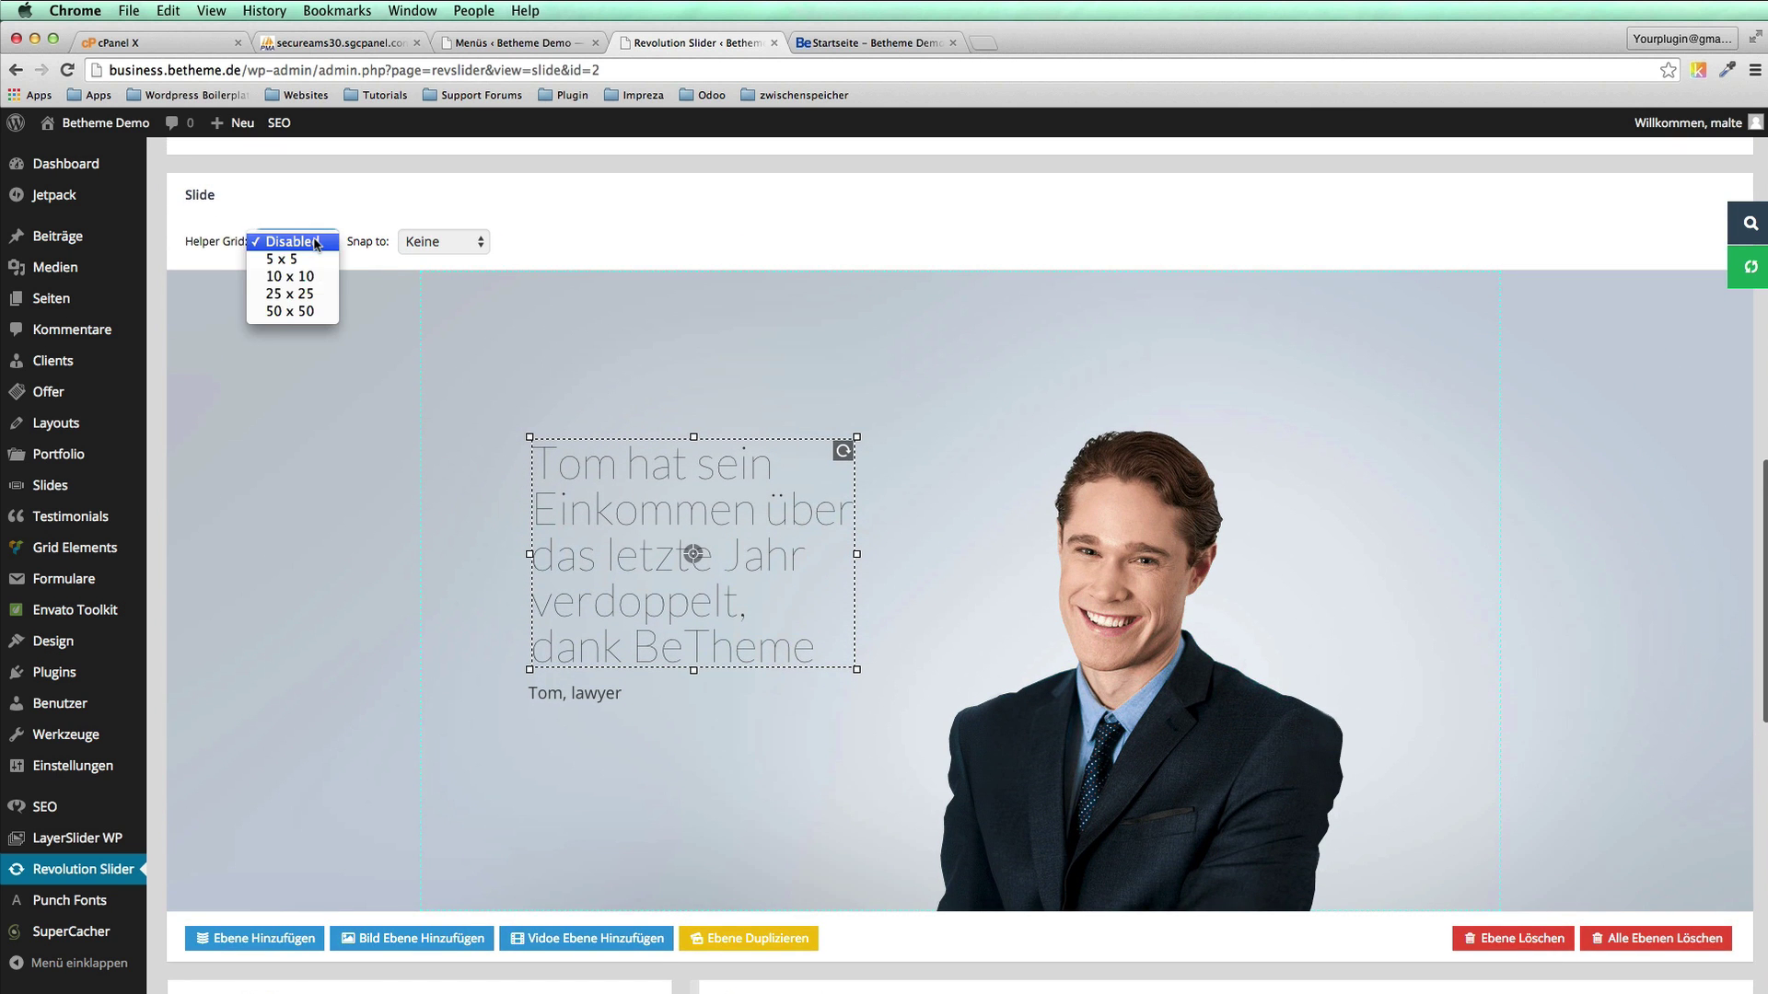
{"action": "left_click", "coordinate": [290, 276]}
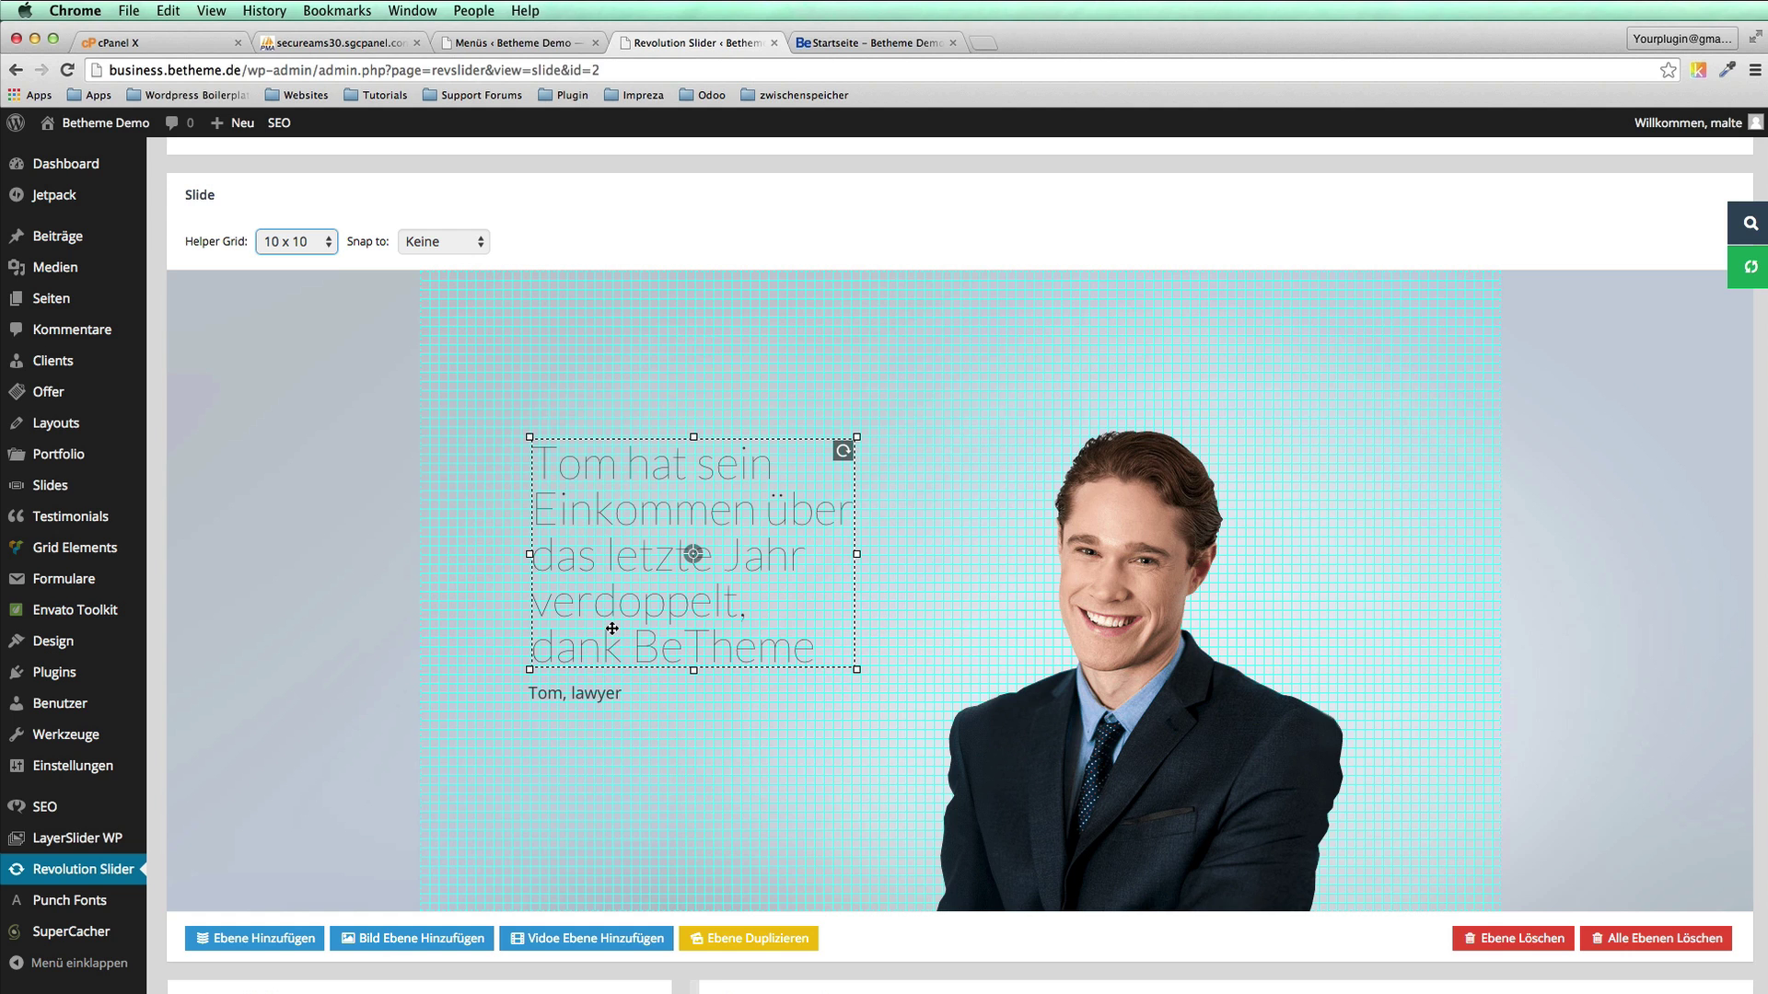
{"action": "left_click_drag", "start_coordinate": [612, 629], "coordinate": [612, 624]}
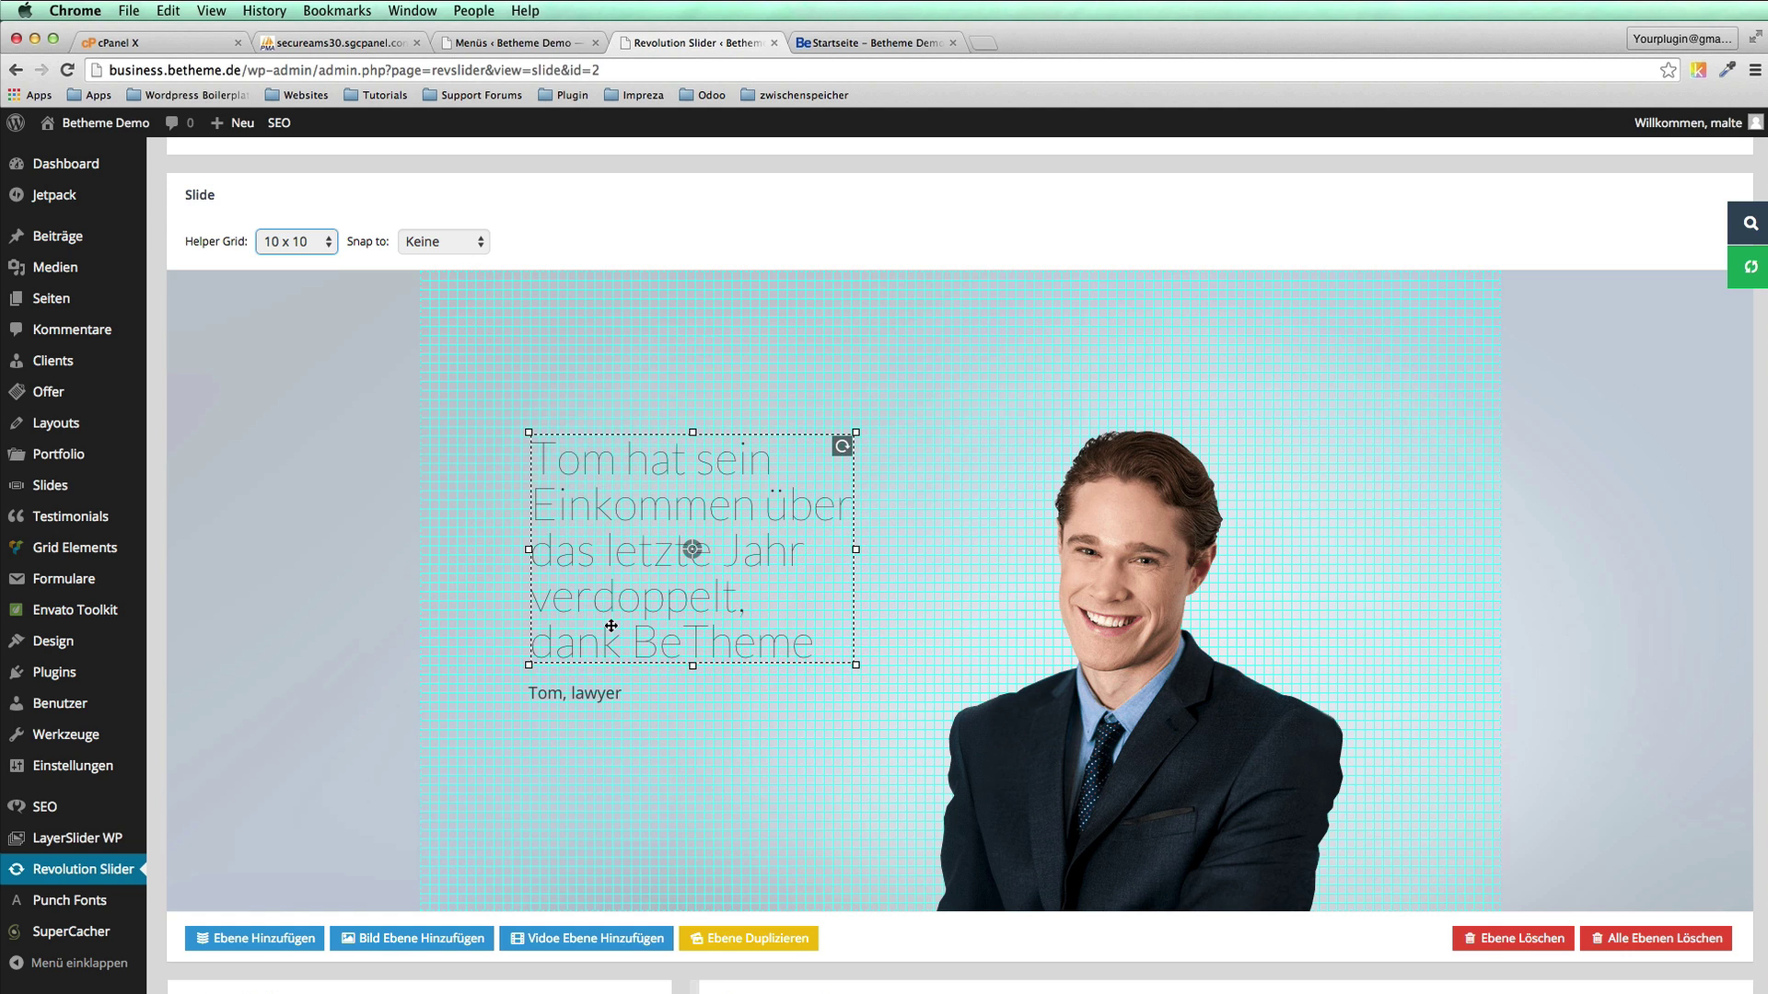
{"action": "left_click_drag", "start_coordinate": [570, 701], "coordinate": [578, 699]}
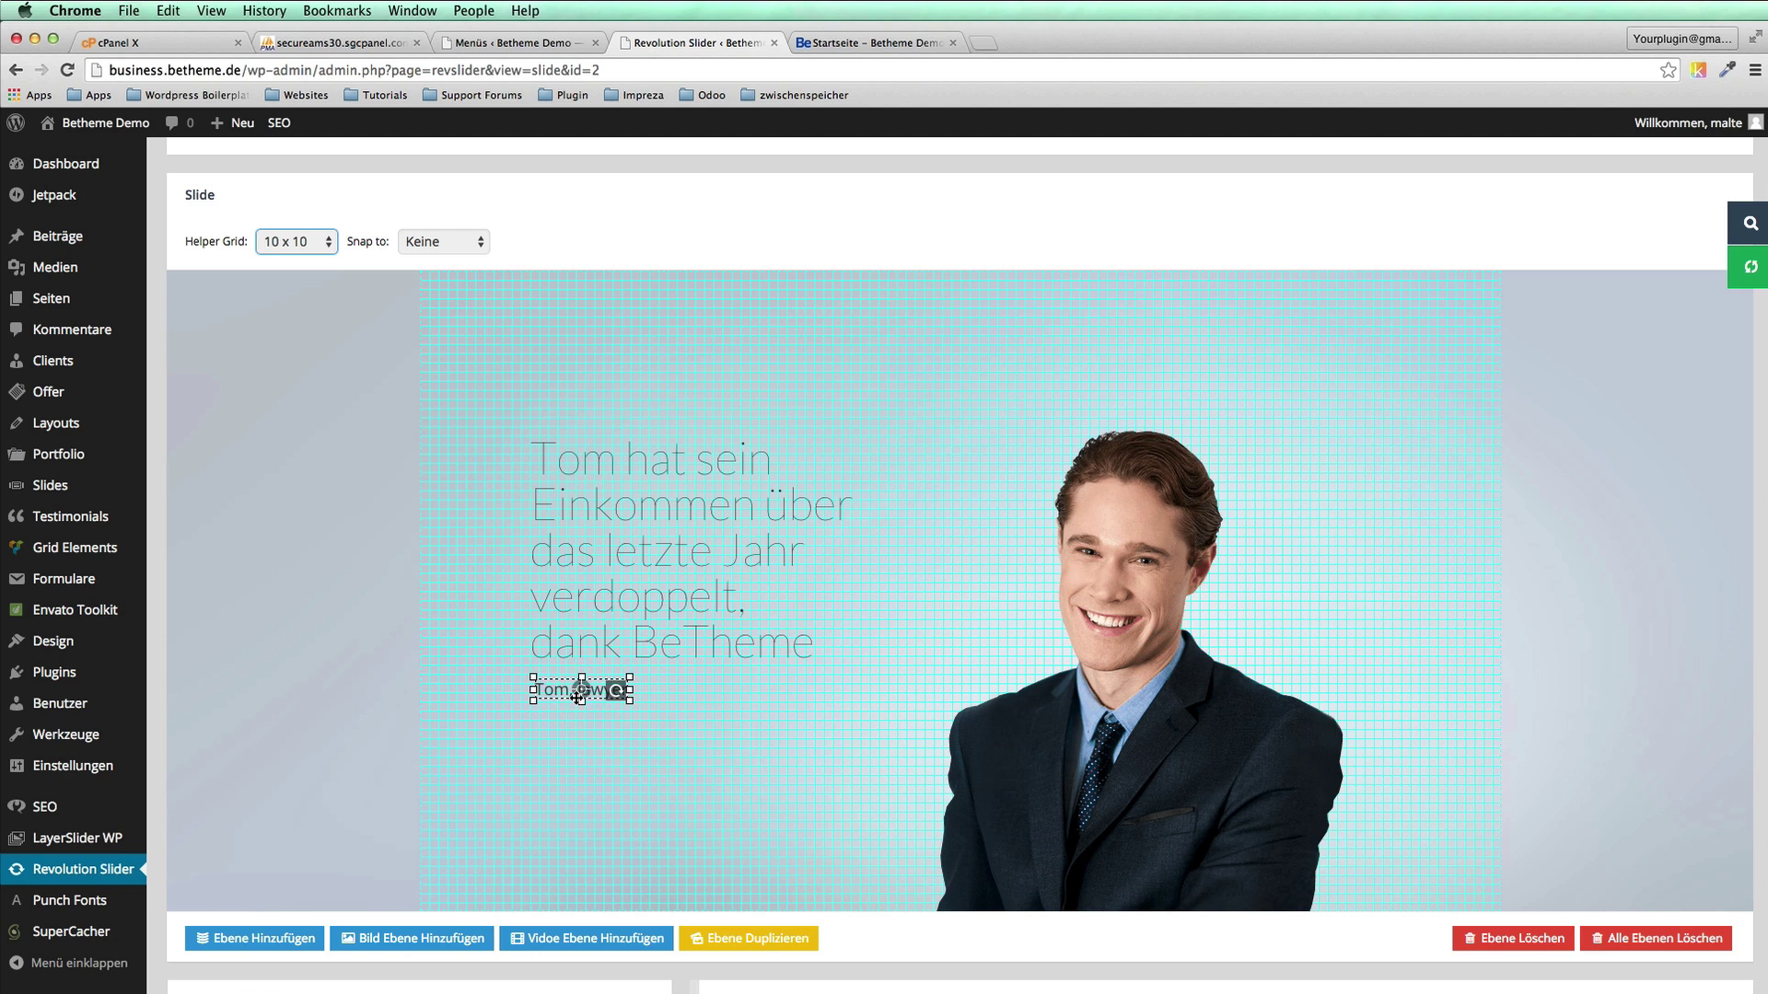
Step: Save the slide and check the text alignment in the slide preview
{"action": "left_click", "coordinate": [1737, 269]}
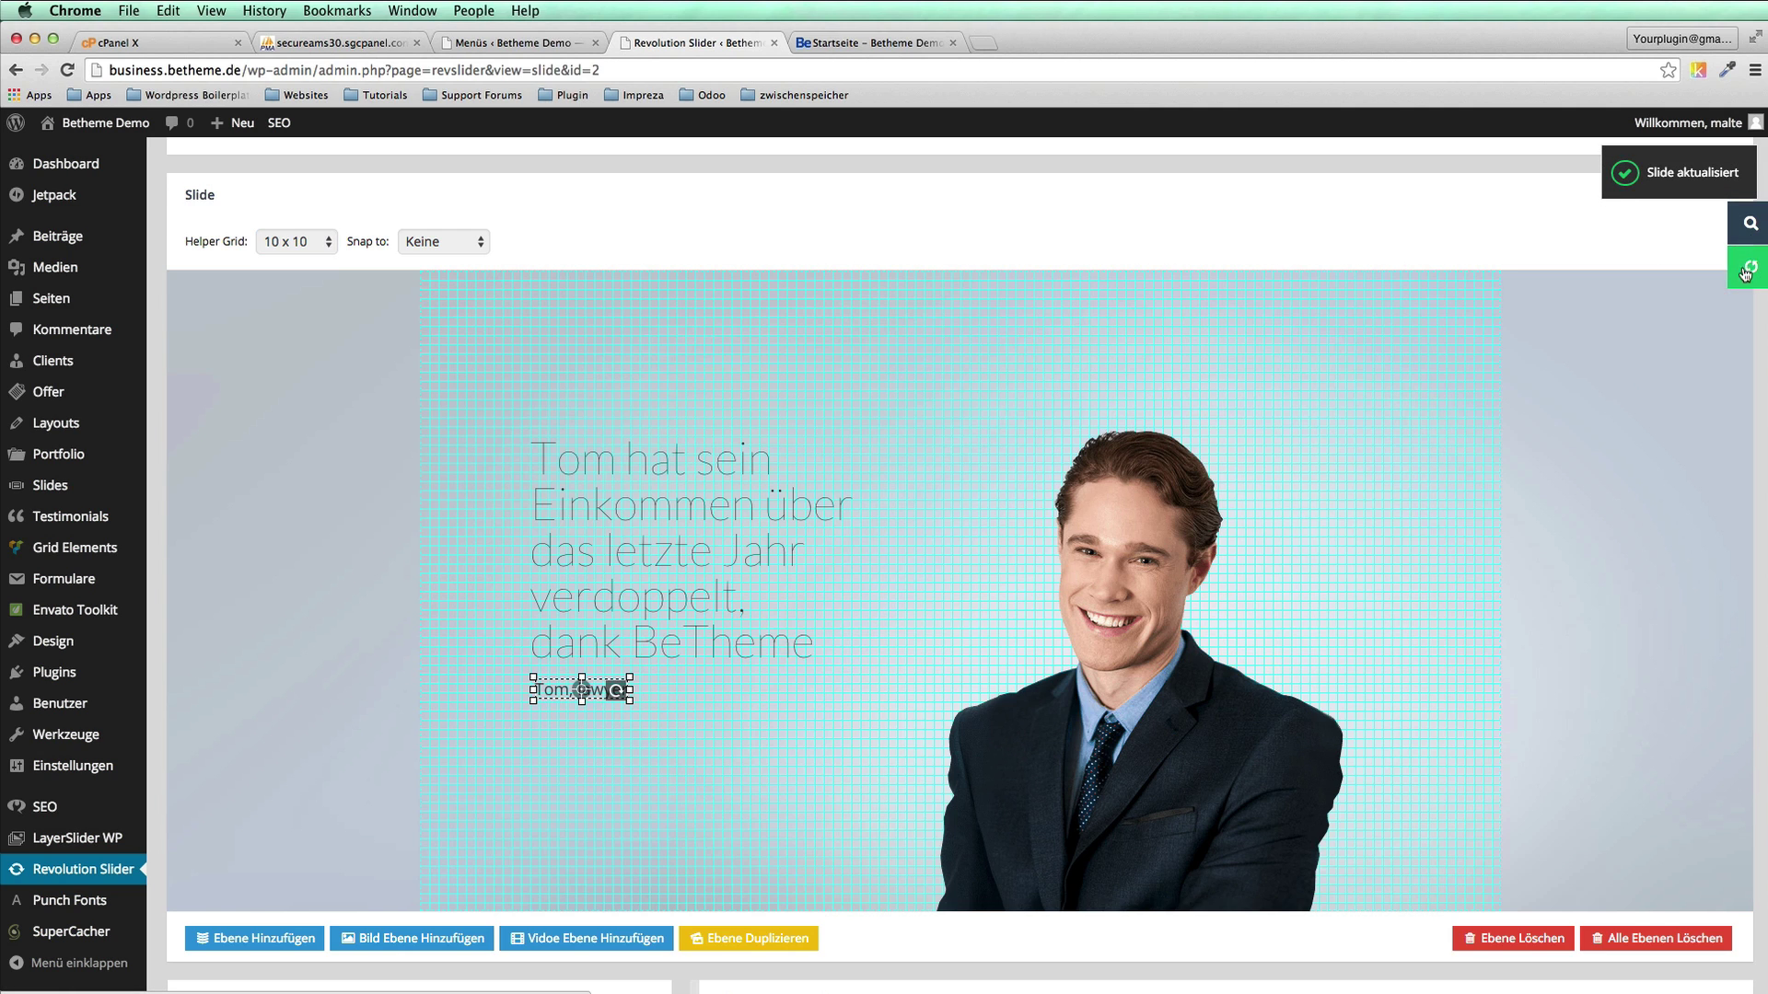
{"action": "left_click", "coordinate": [1747, 224]}
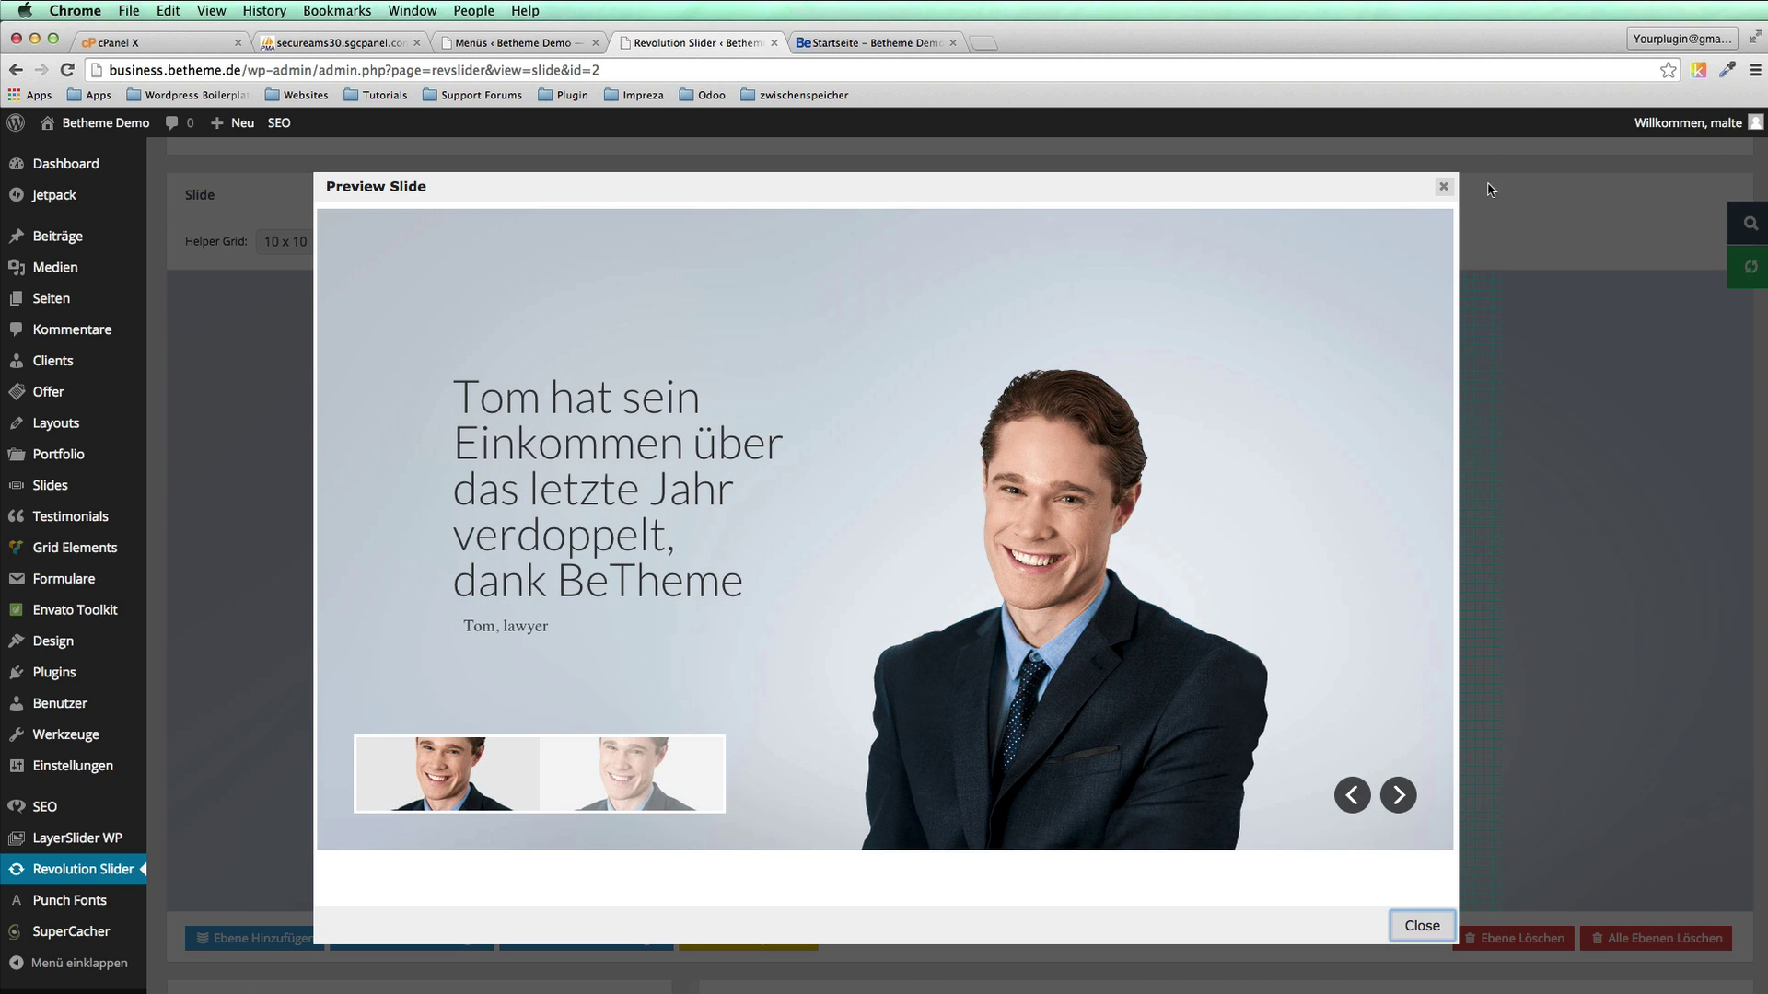
{"action": "left_click", "coordinate": [1443, 187]}
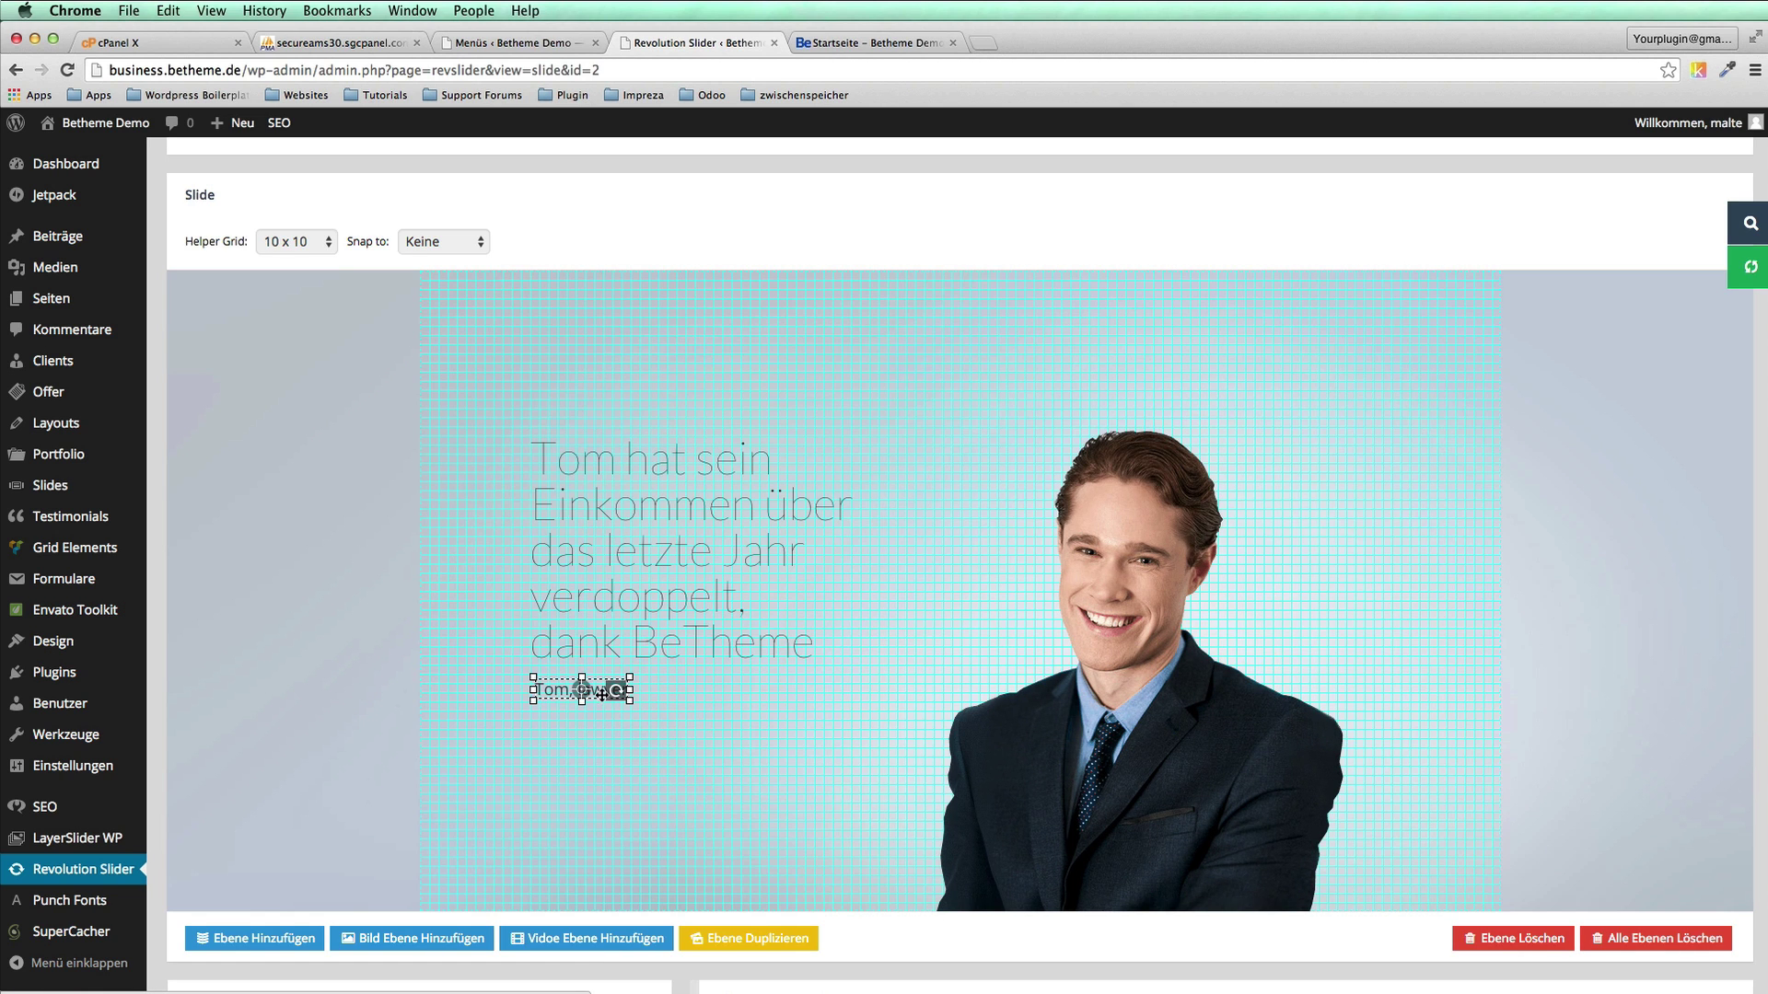
Step: Nudge the lawyer caption about 2 px left under the headline, then save and preview the slide
{"action": "left_click_drag", "start_coordinate": [599, 691], "coordinate": [596, 690]}
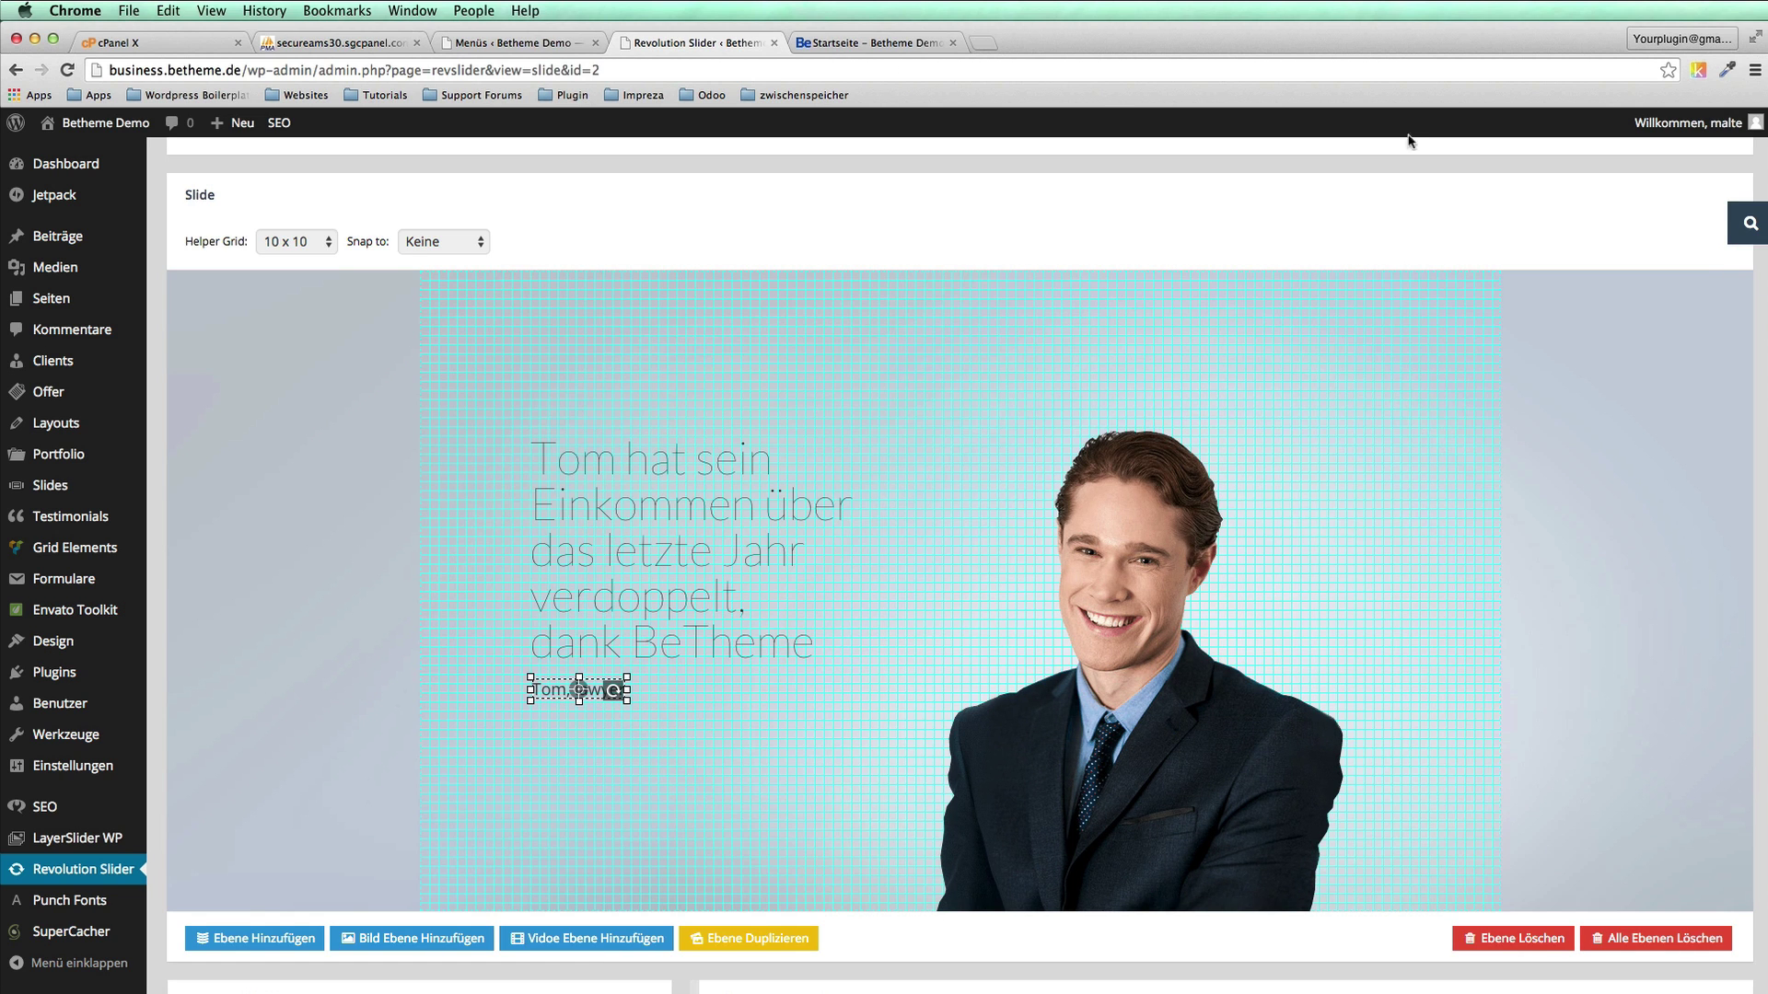
{"action": "left_click", "coordinate": [1749, 267]}
{"action": "left_click", "coordinate": [1749, 226]}
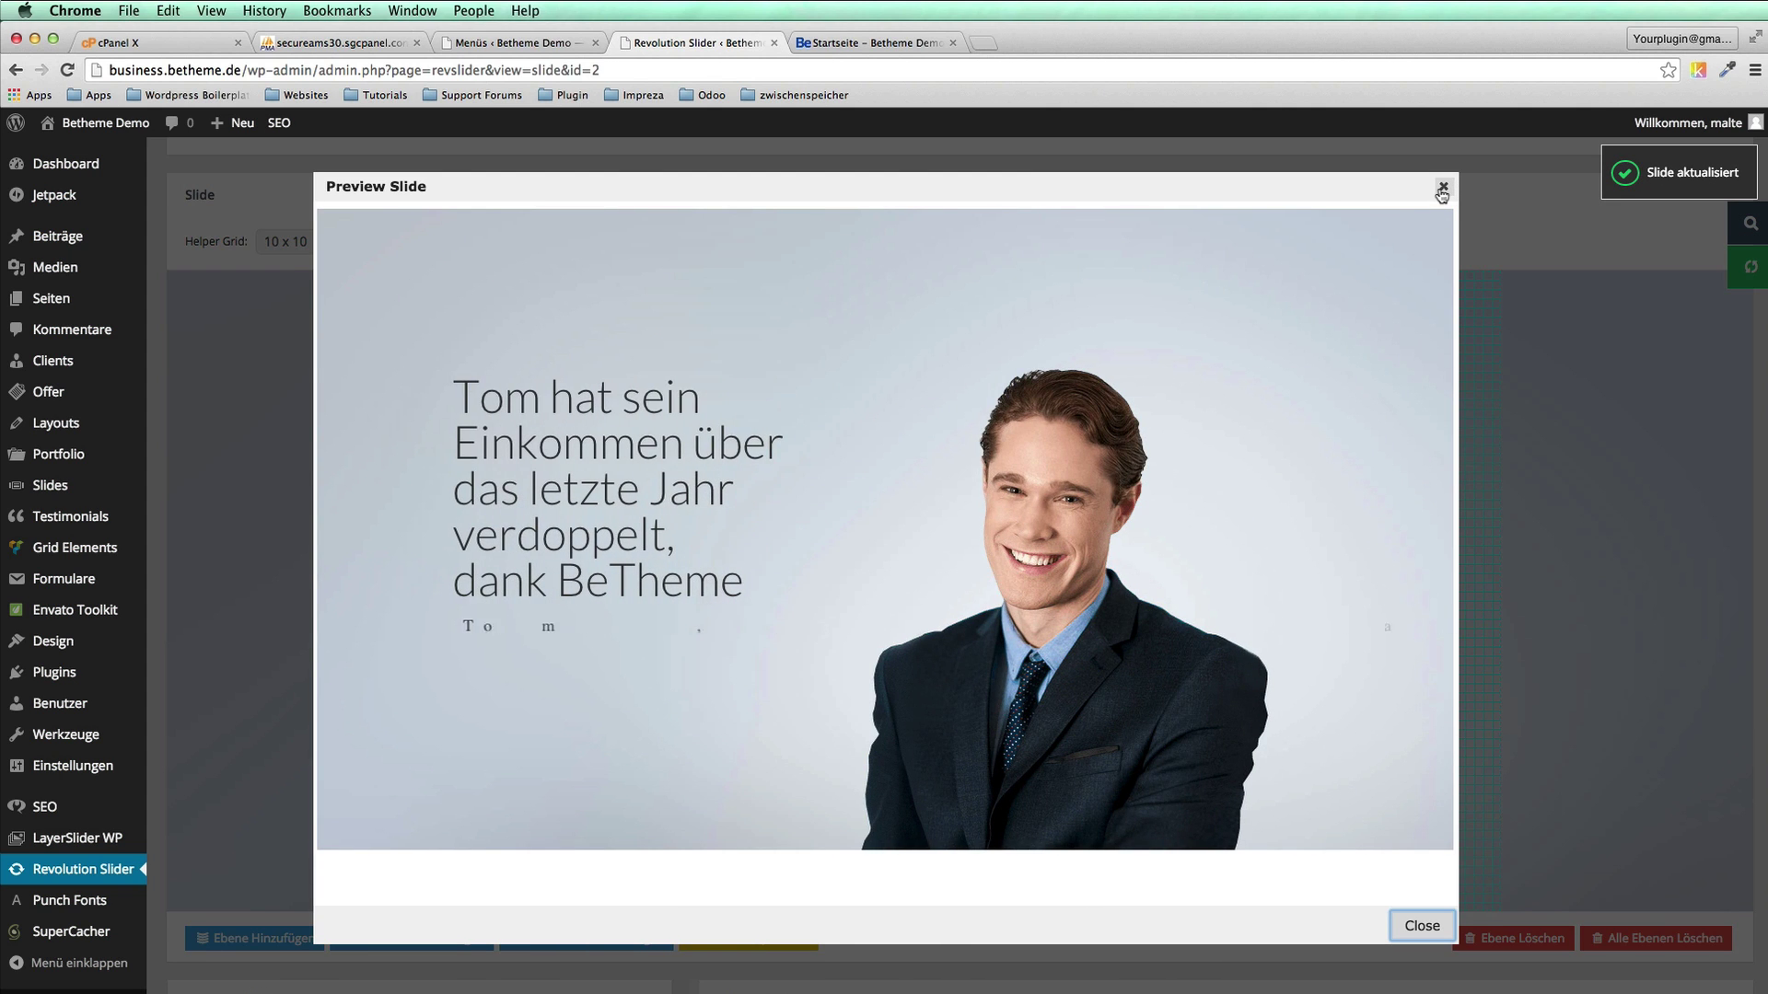
{"action": "left_click", "coordinate": [1442, 192]}
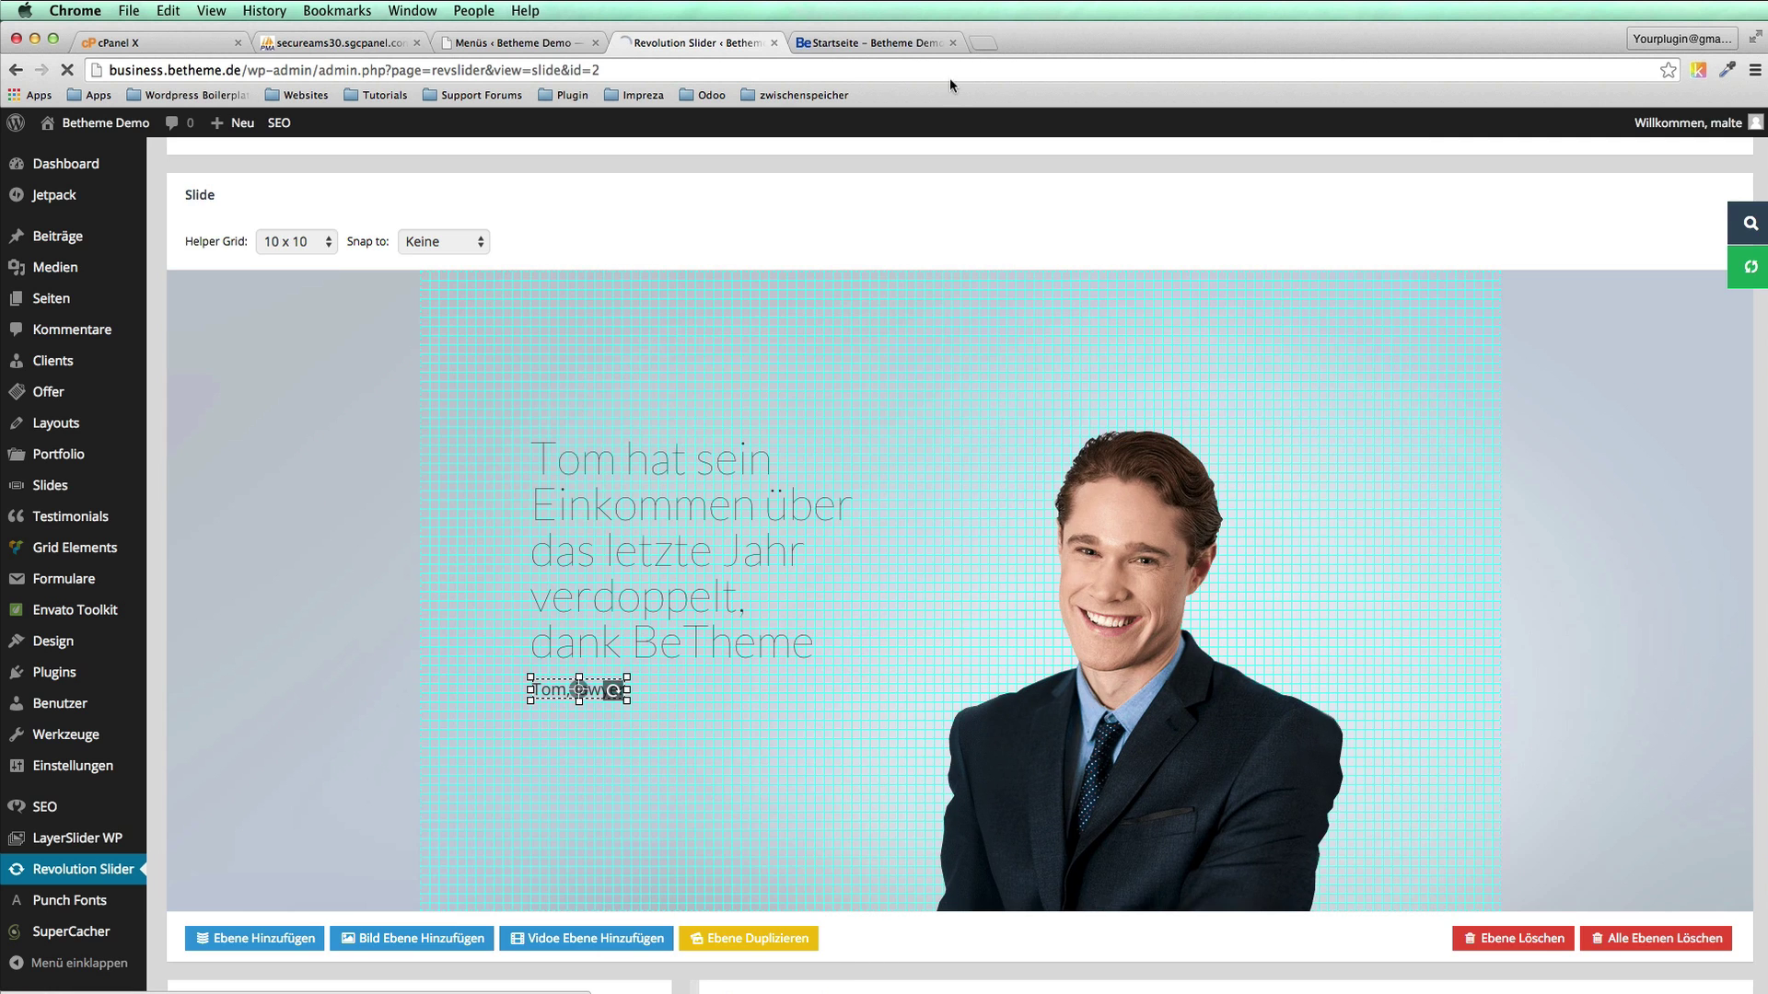
Step: Reload the live homepage and check the Man slide with its German headline
{"action": "left_click", "coordinate": [874, 42]}
{"action": "key", "text": "super+r"}
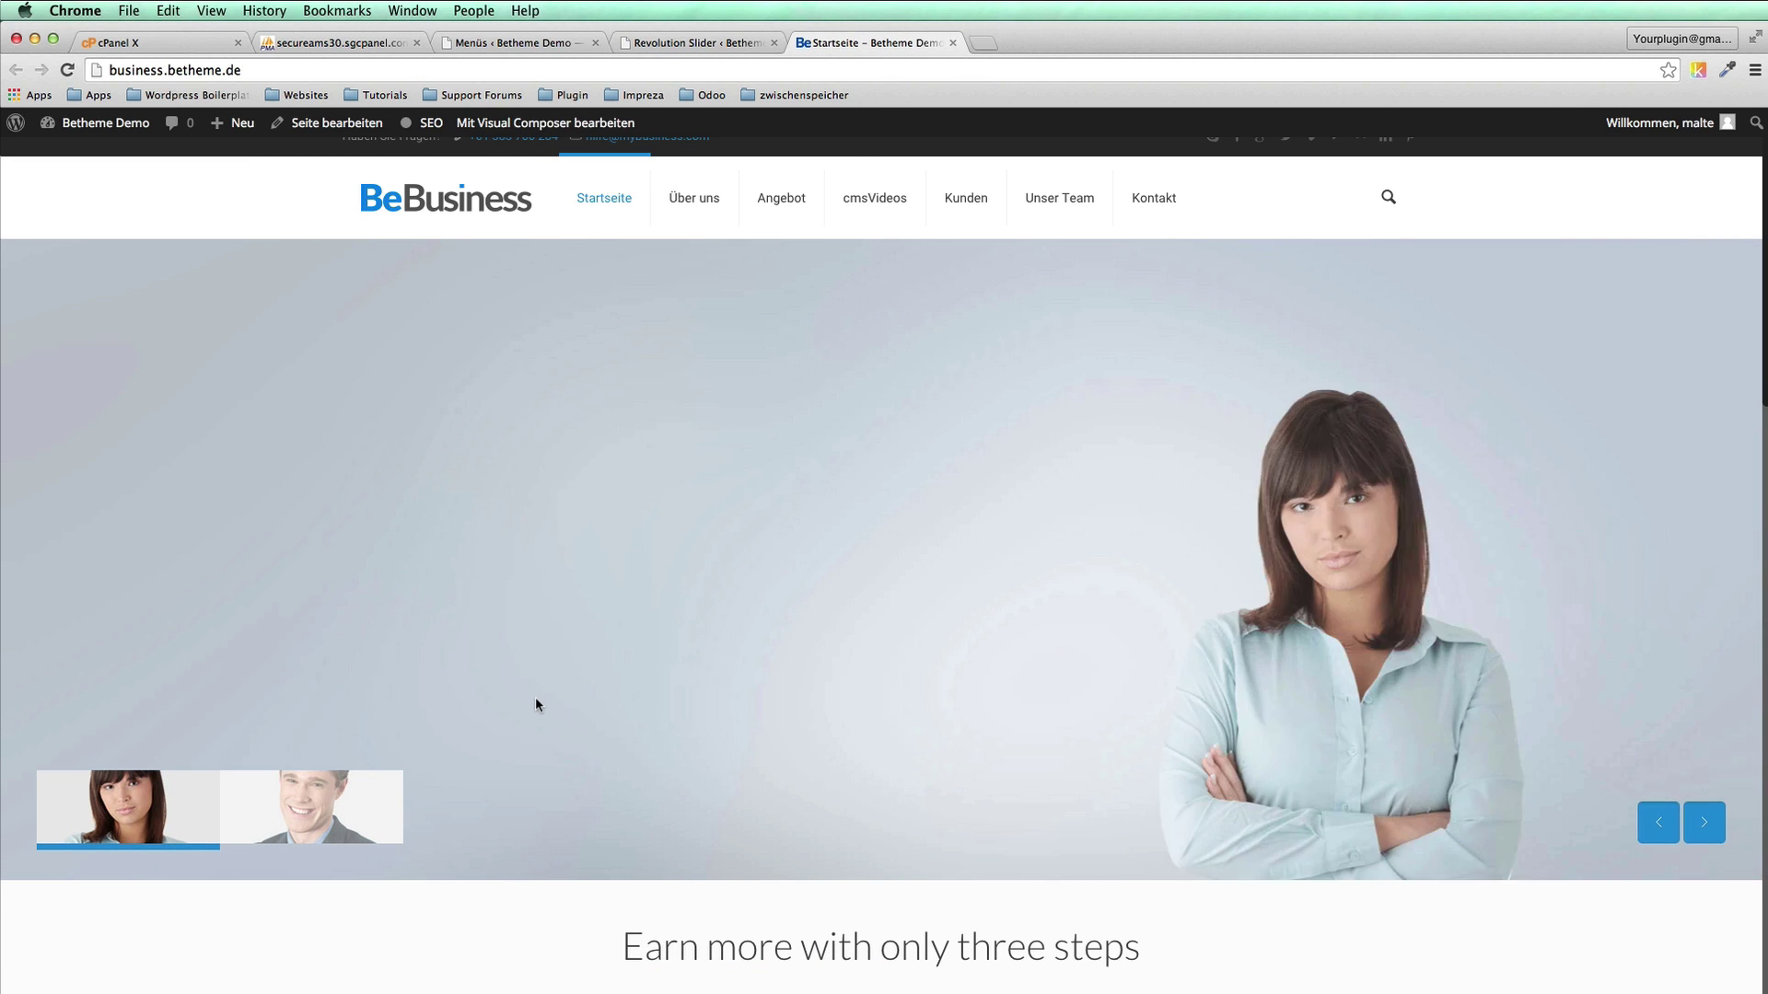
{"action": "left_click", "coordinate": [375, 816]}
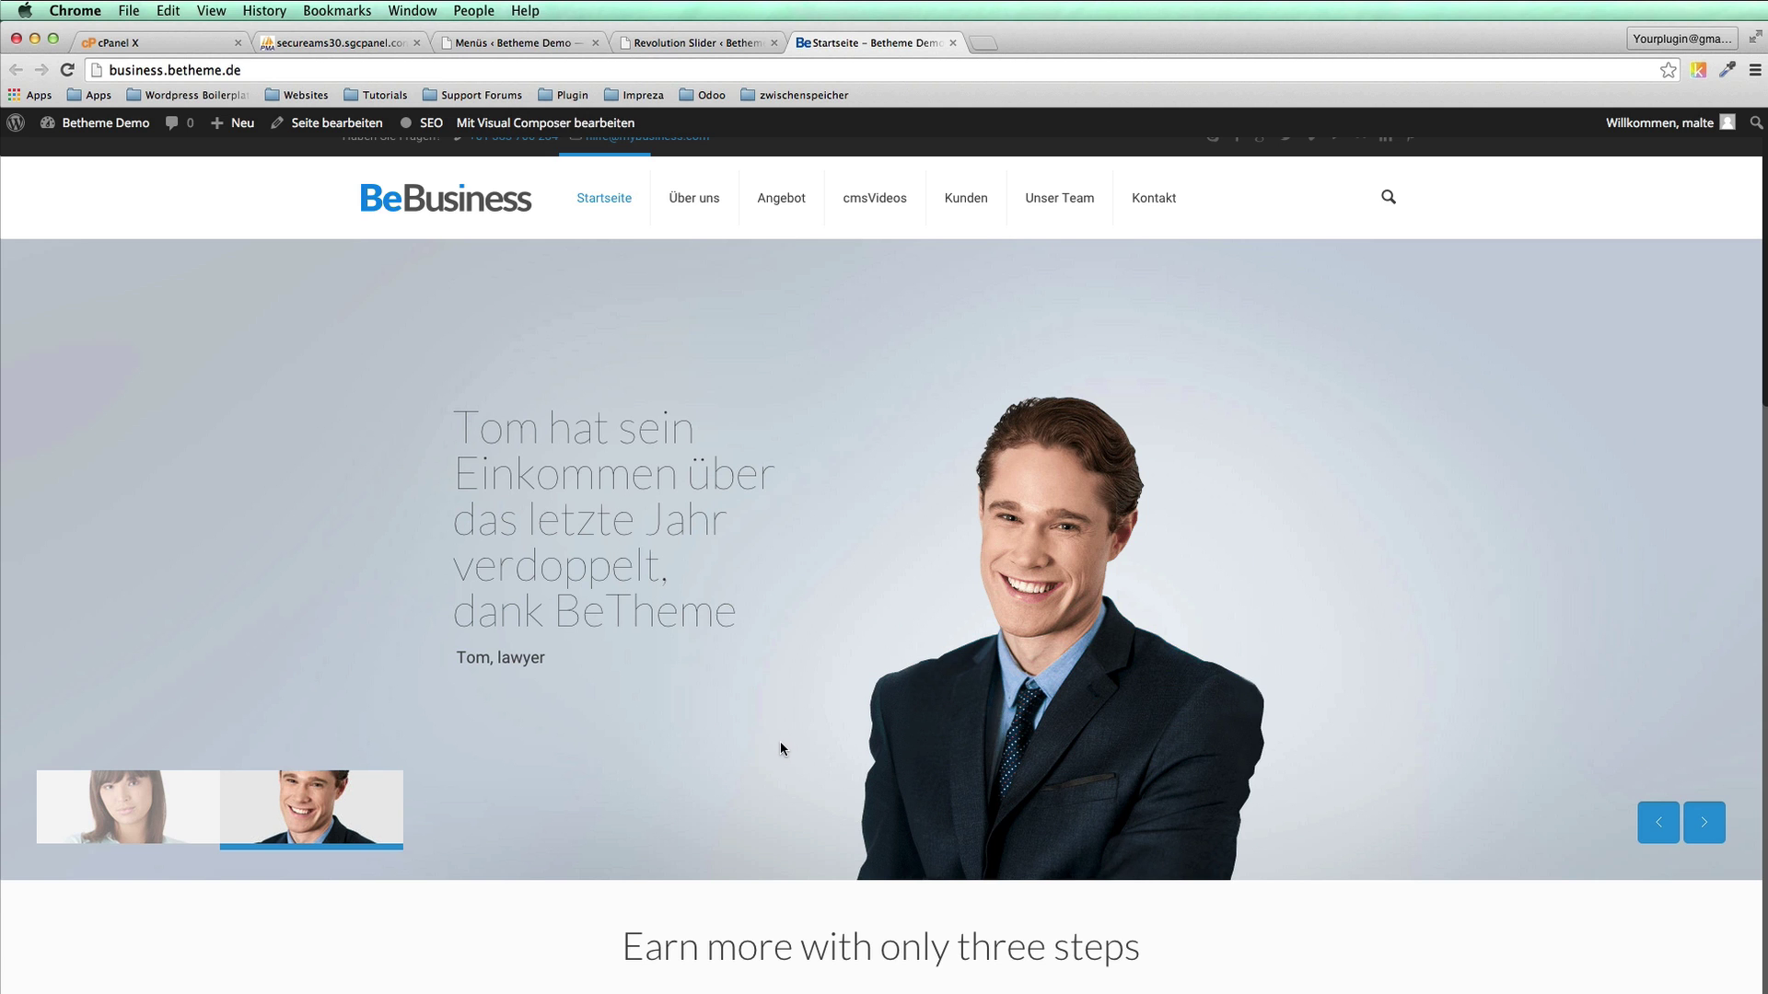
{"action": "scroll", "coordinate": [530, 551], "scroll_direction": "up", "scroll_amount": 1}
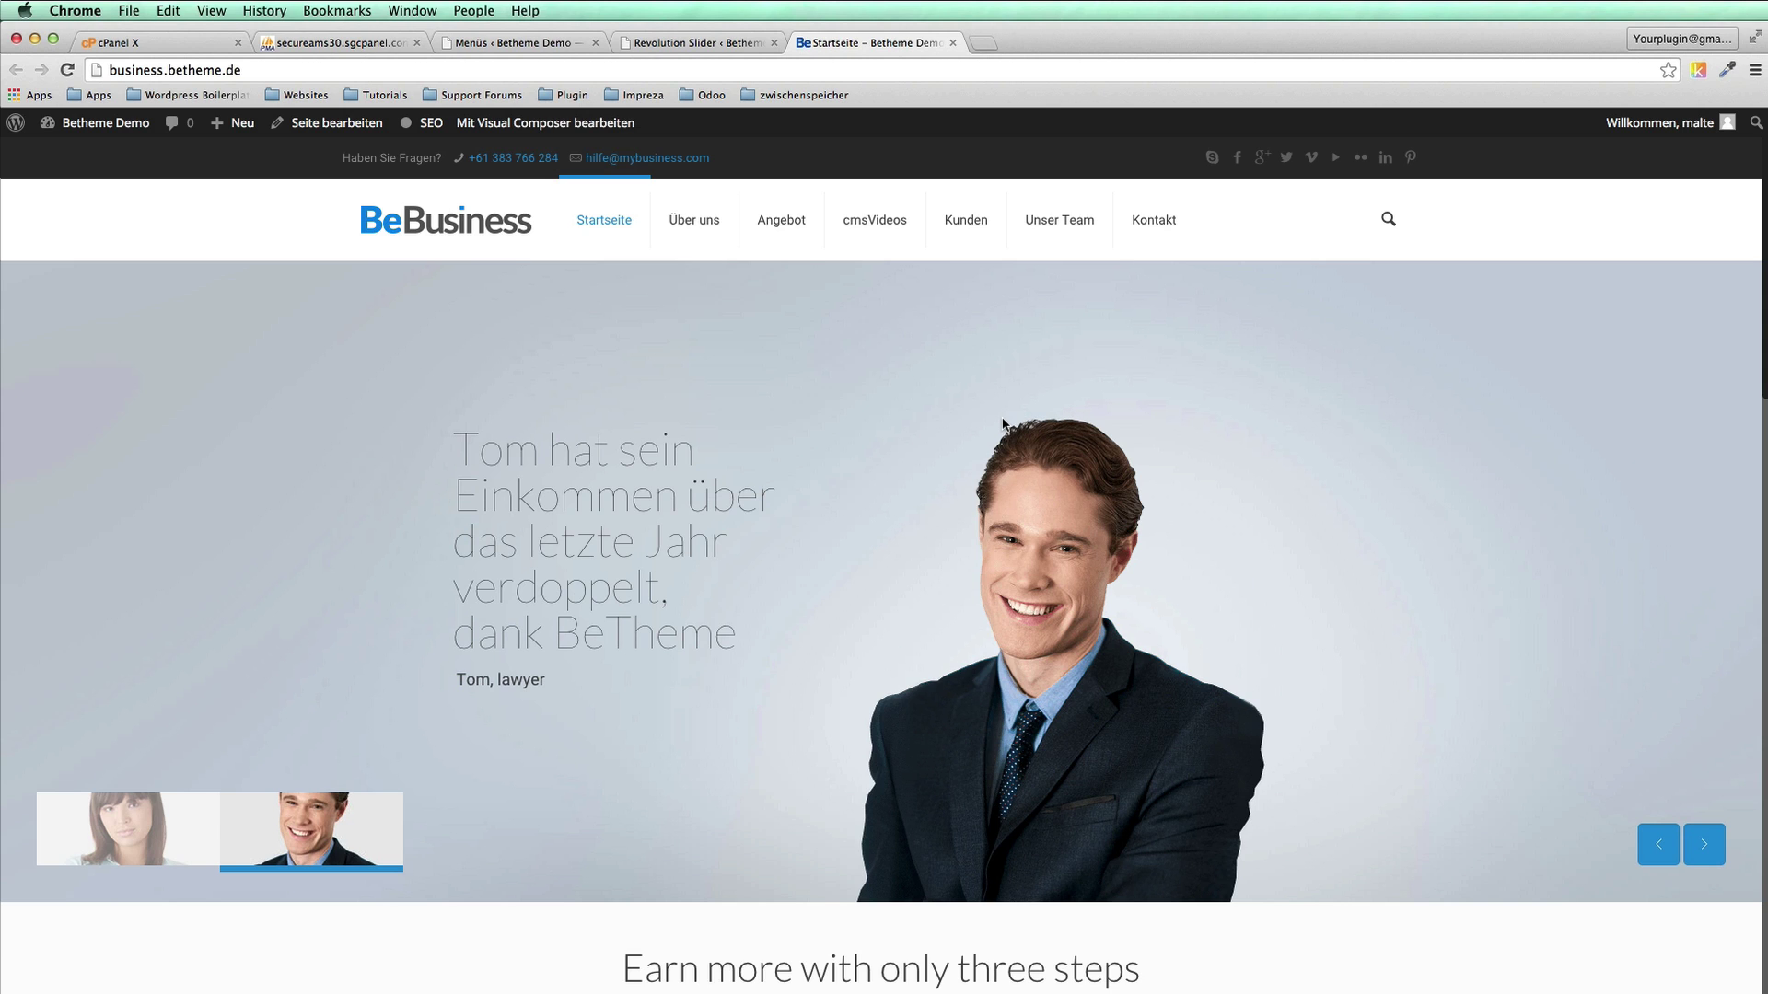
Step: Open the Startseite page for editing and toggle the Visual Composer backend editor, ending in classic mode
{"action": "left_click", "coordinate": [338, 128]}
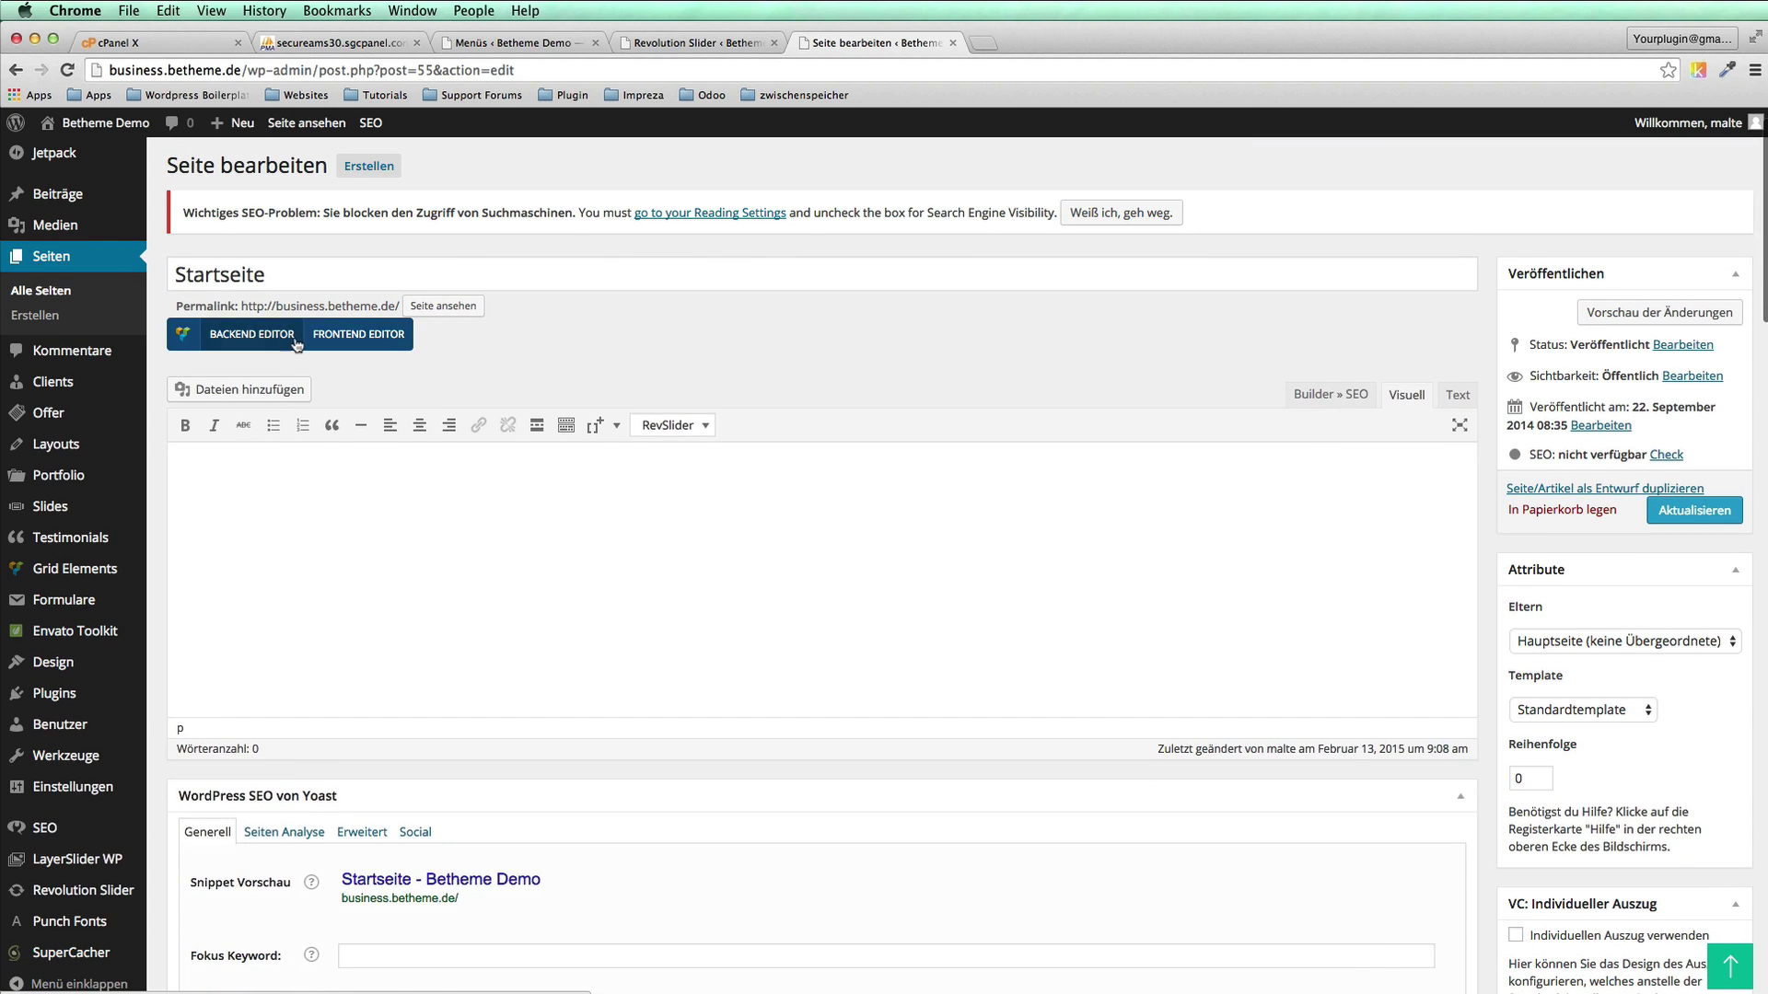
{"action": "left_click", "coordinate": [267, 335]}
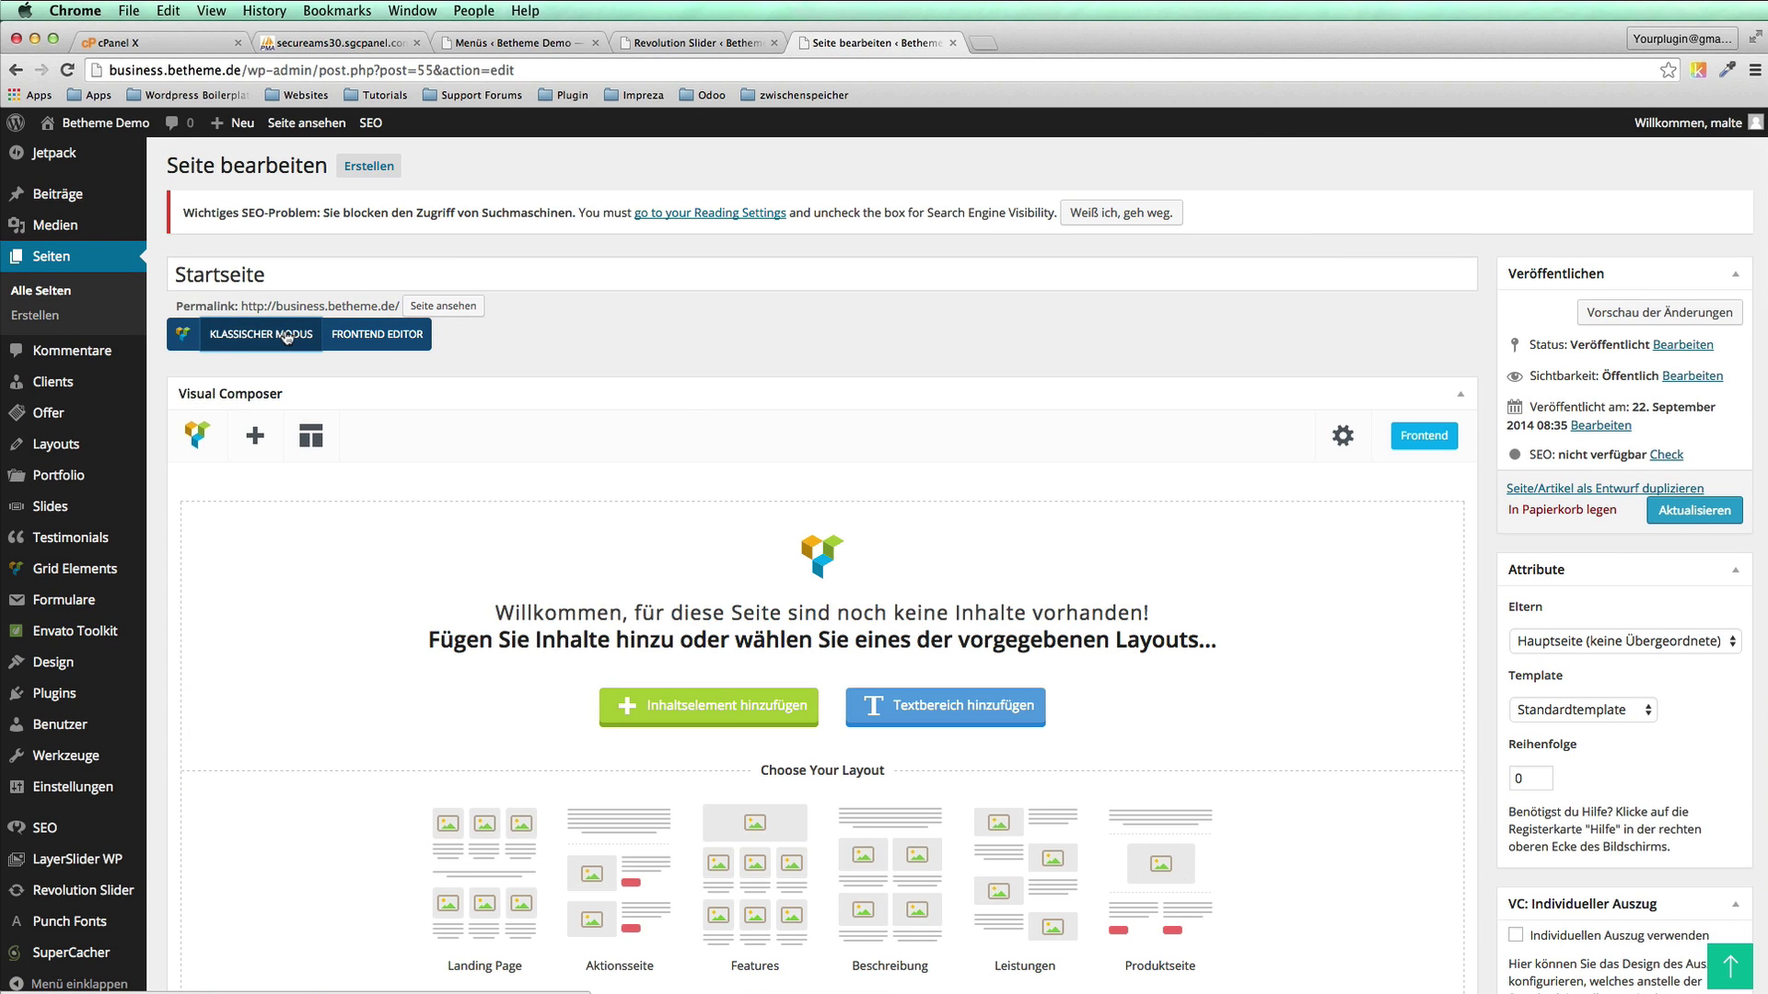
{"action": "left_click", "coordinate": [287, 337]}
{"action": "left_click", "coordinate": [290, 338]}
{"action": "left_click", "coordinate": [290, 337]}
Step: Examine the Startseite edit page from the Muffin Builder sections down to the Revolution Slider Options
{"action": "scroll", "coordinate": [387, 687], "scroll_direction": "down", "scroll_amount": 6}
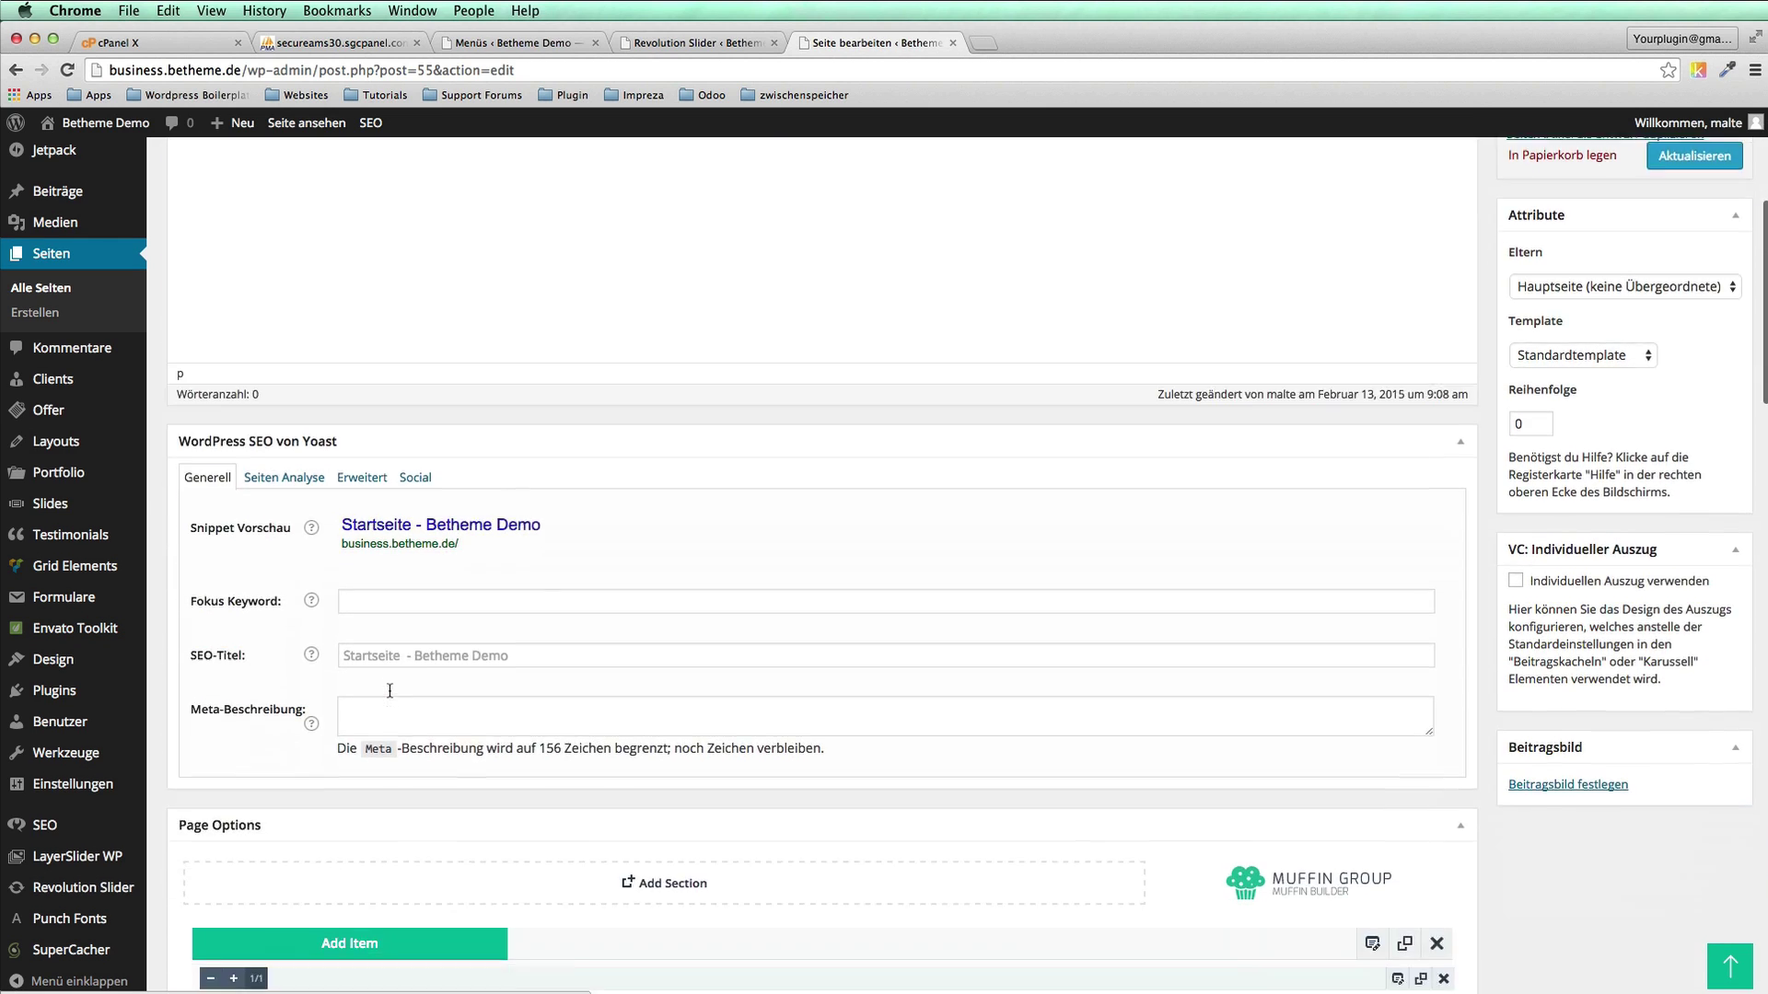
{"action": "scroll", "coordinate": [390, 693], "scroll_direction": "down", "scroll_amount": 5}
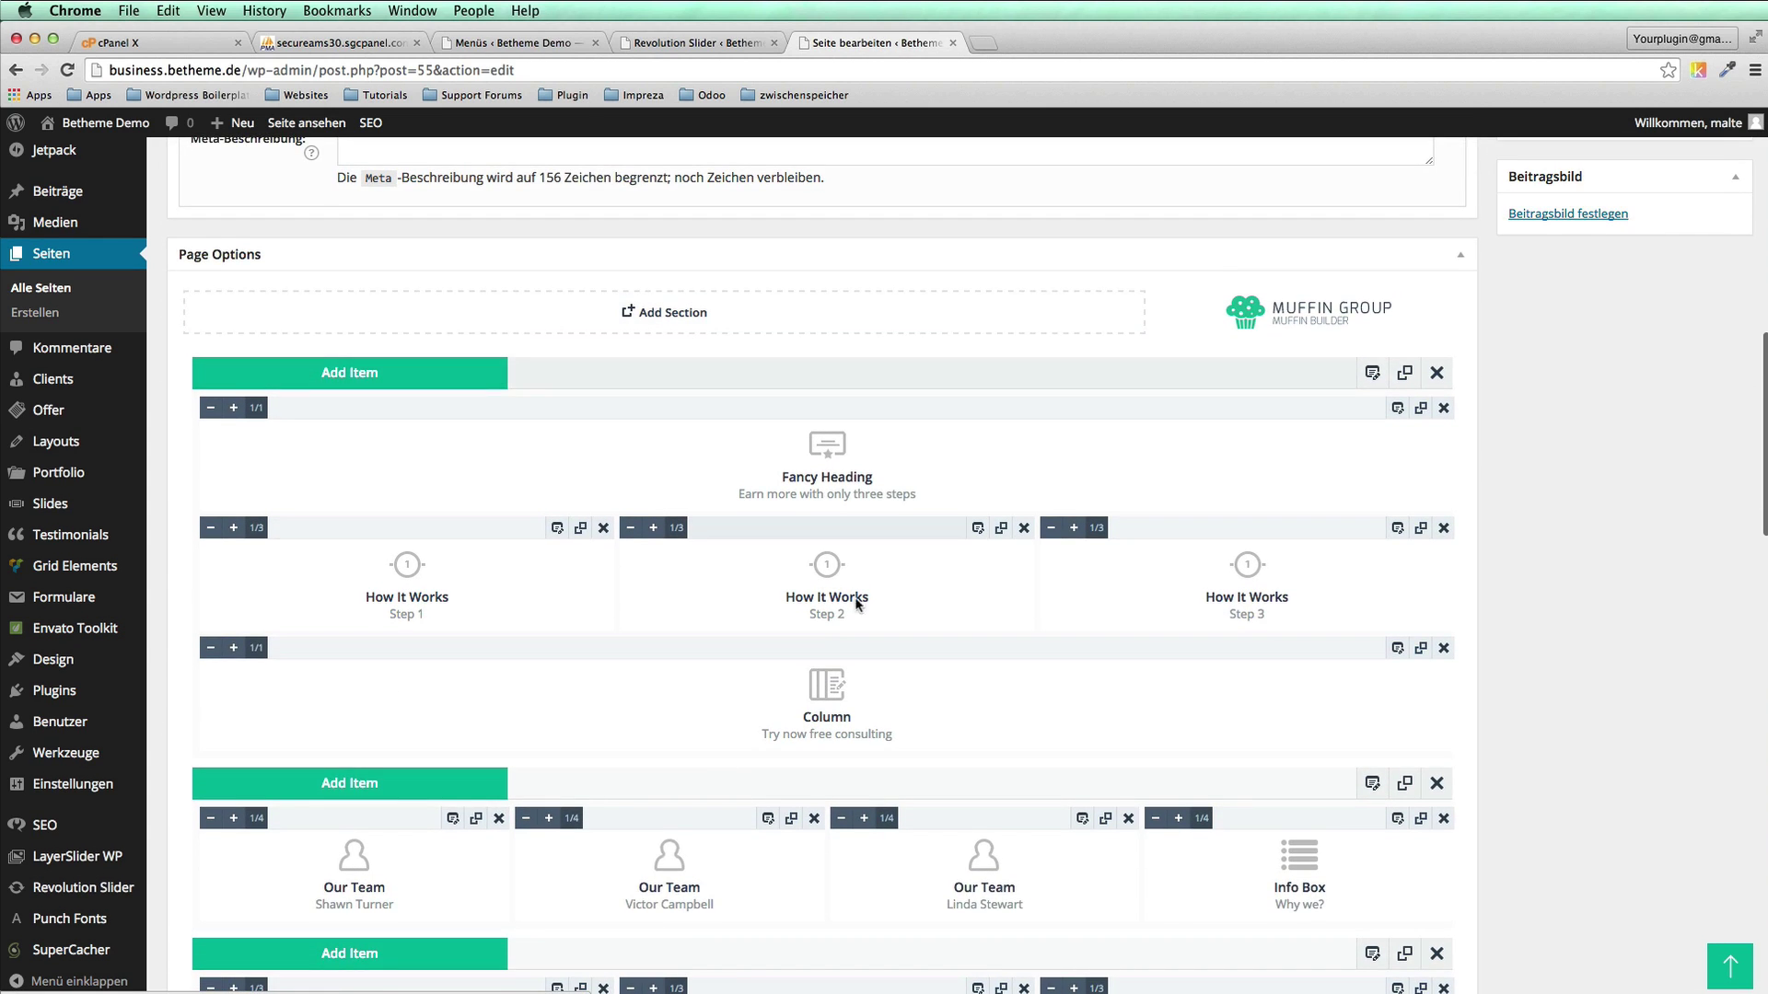
{"action": "scroll", "coordinate": [843, 600], "scroll_direction": "up", "scroll_amount": 10}
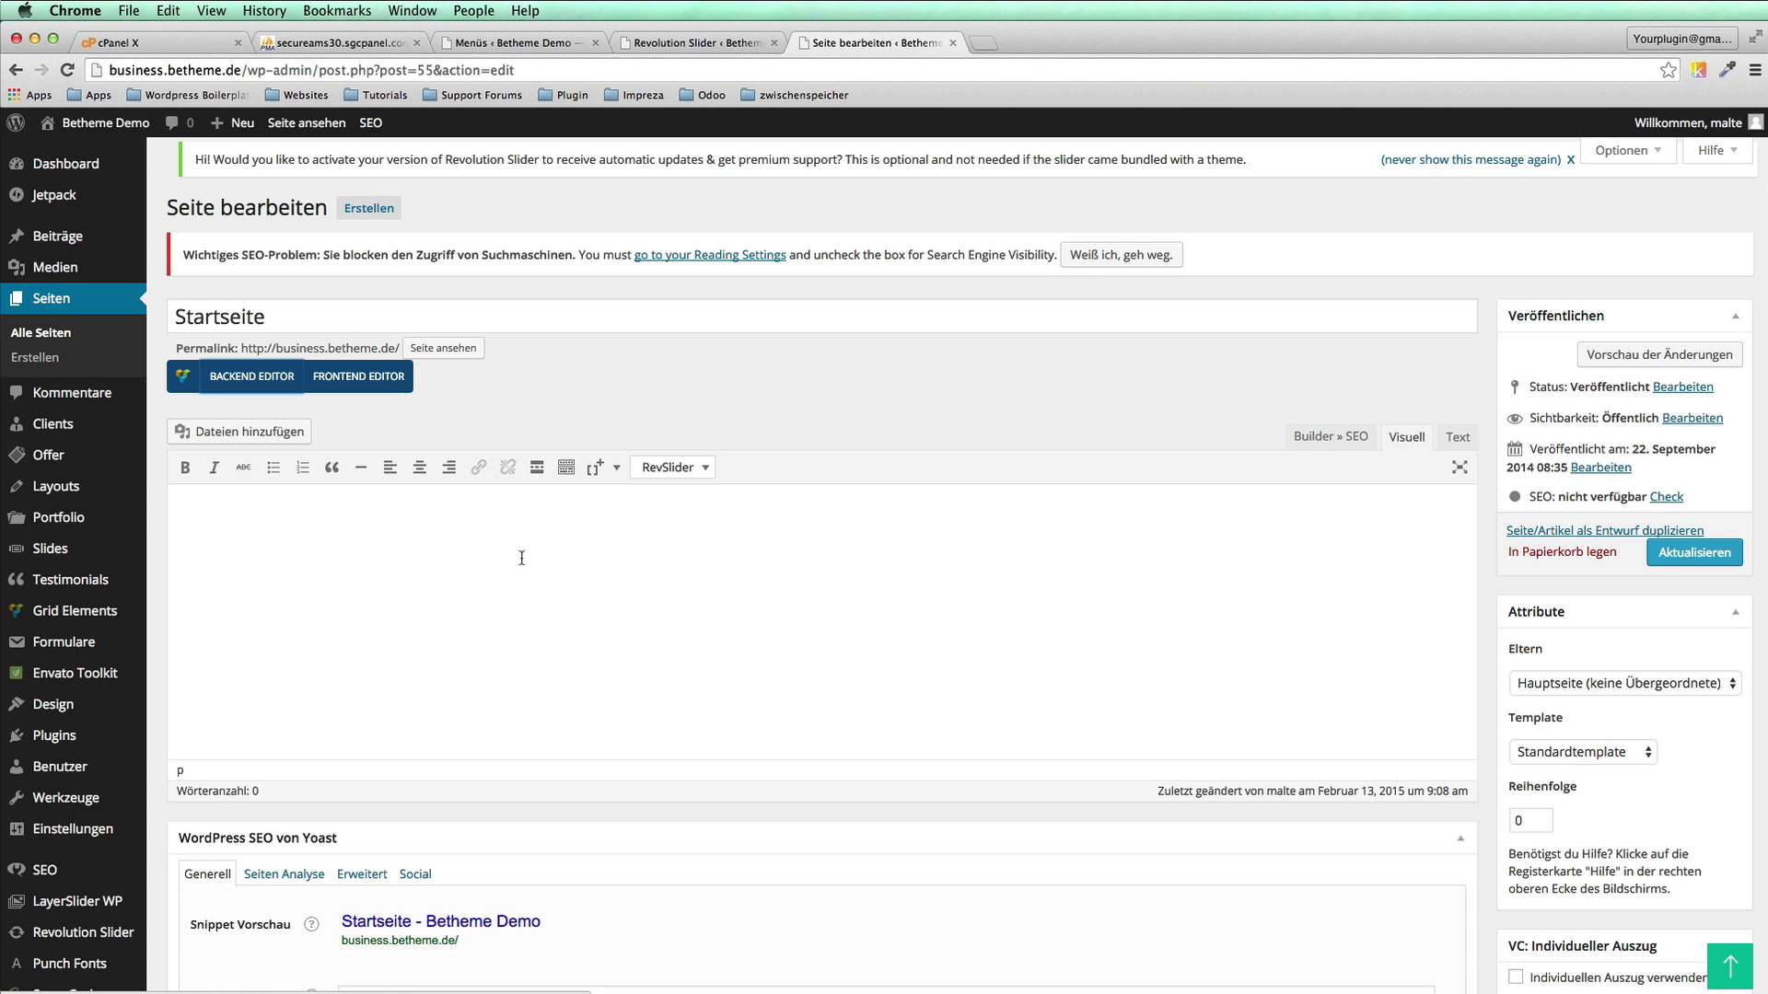
{"action": "scroll", "coordinate": [441, 909], "scroll_direction": "down", "scroll_amount": 1}
{"action": "scroll", "coordinate": [441, 910], "scroll_direction": "up", "scroll_amount": 5}
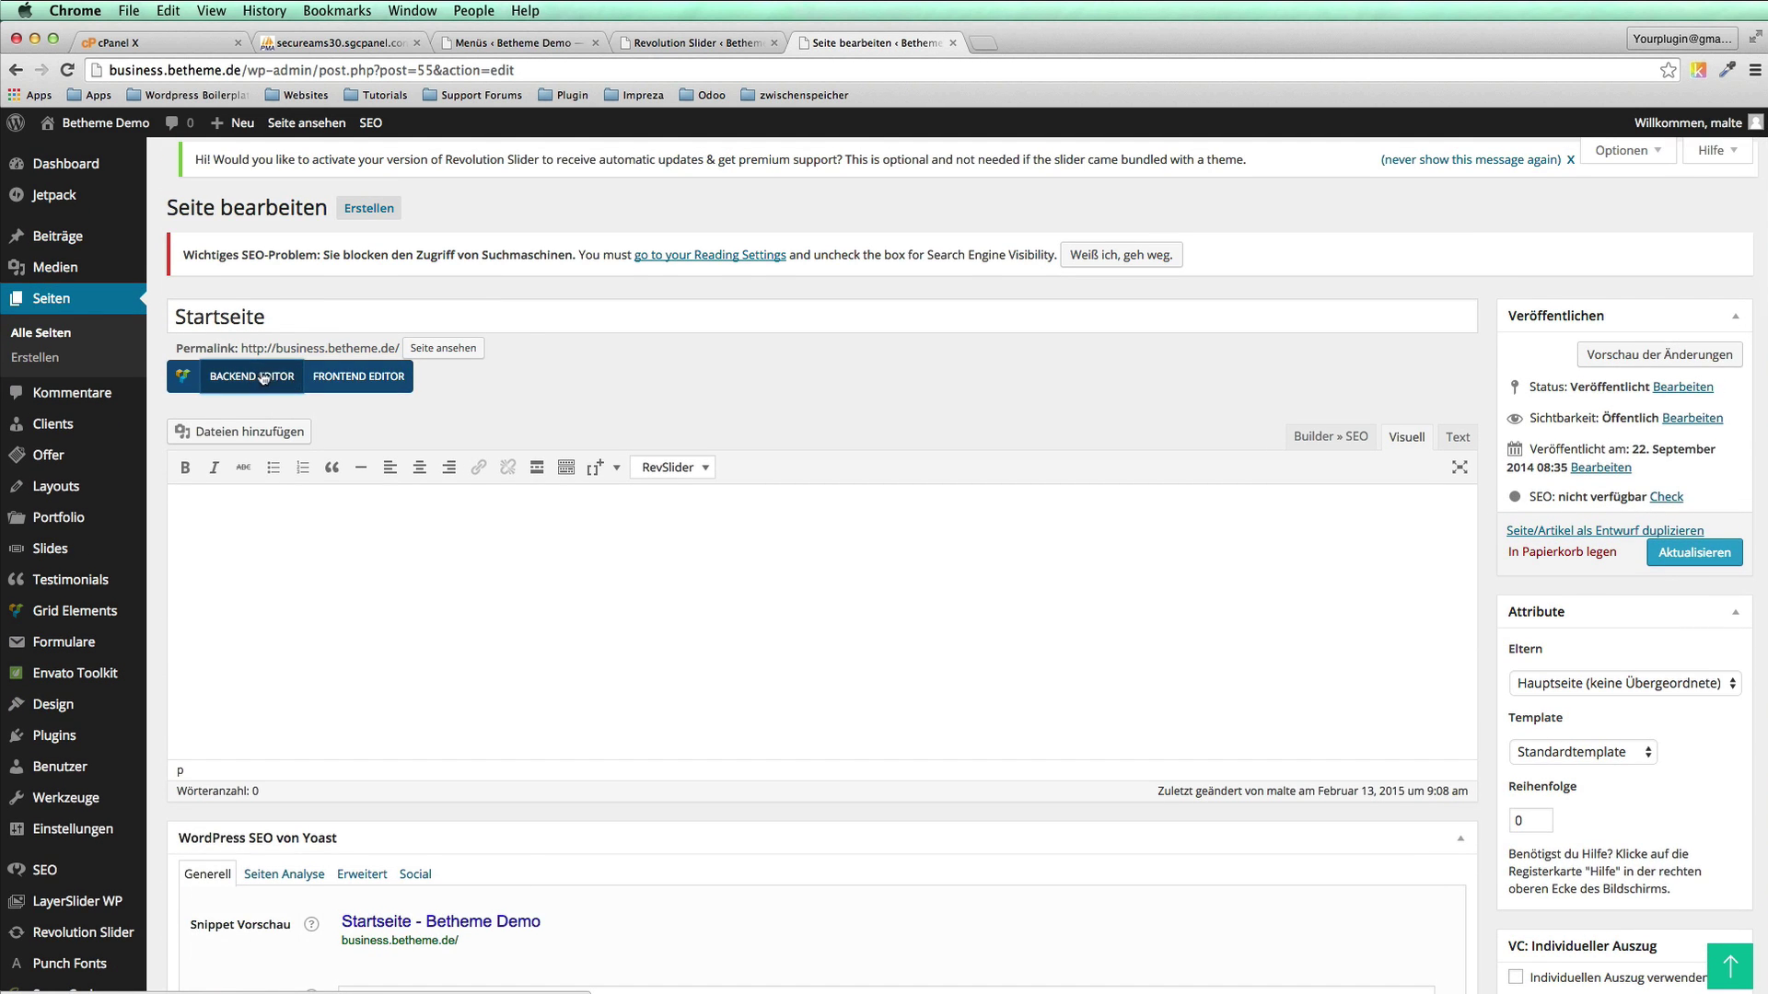
{"action": "scroll", "coordinate": [208, 373], "scroll_direction": "down", "scroll_amount": 10}
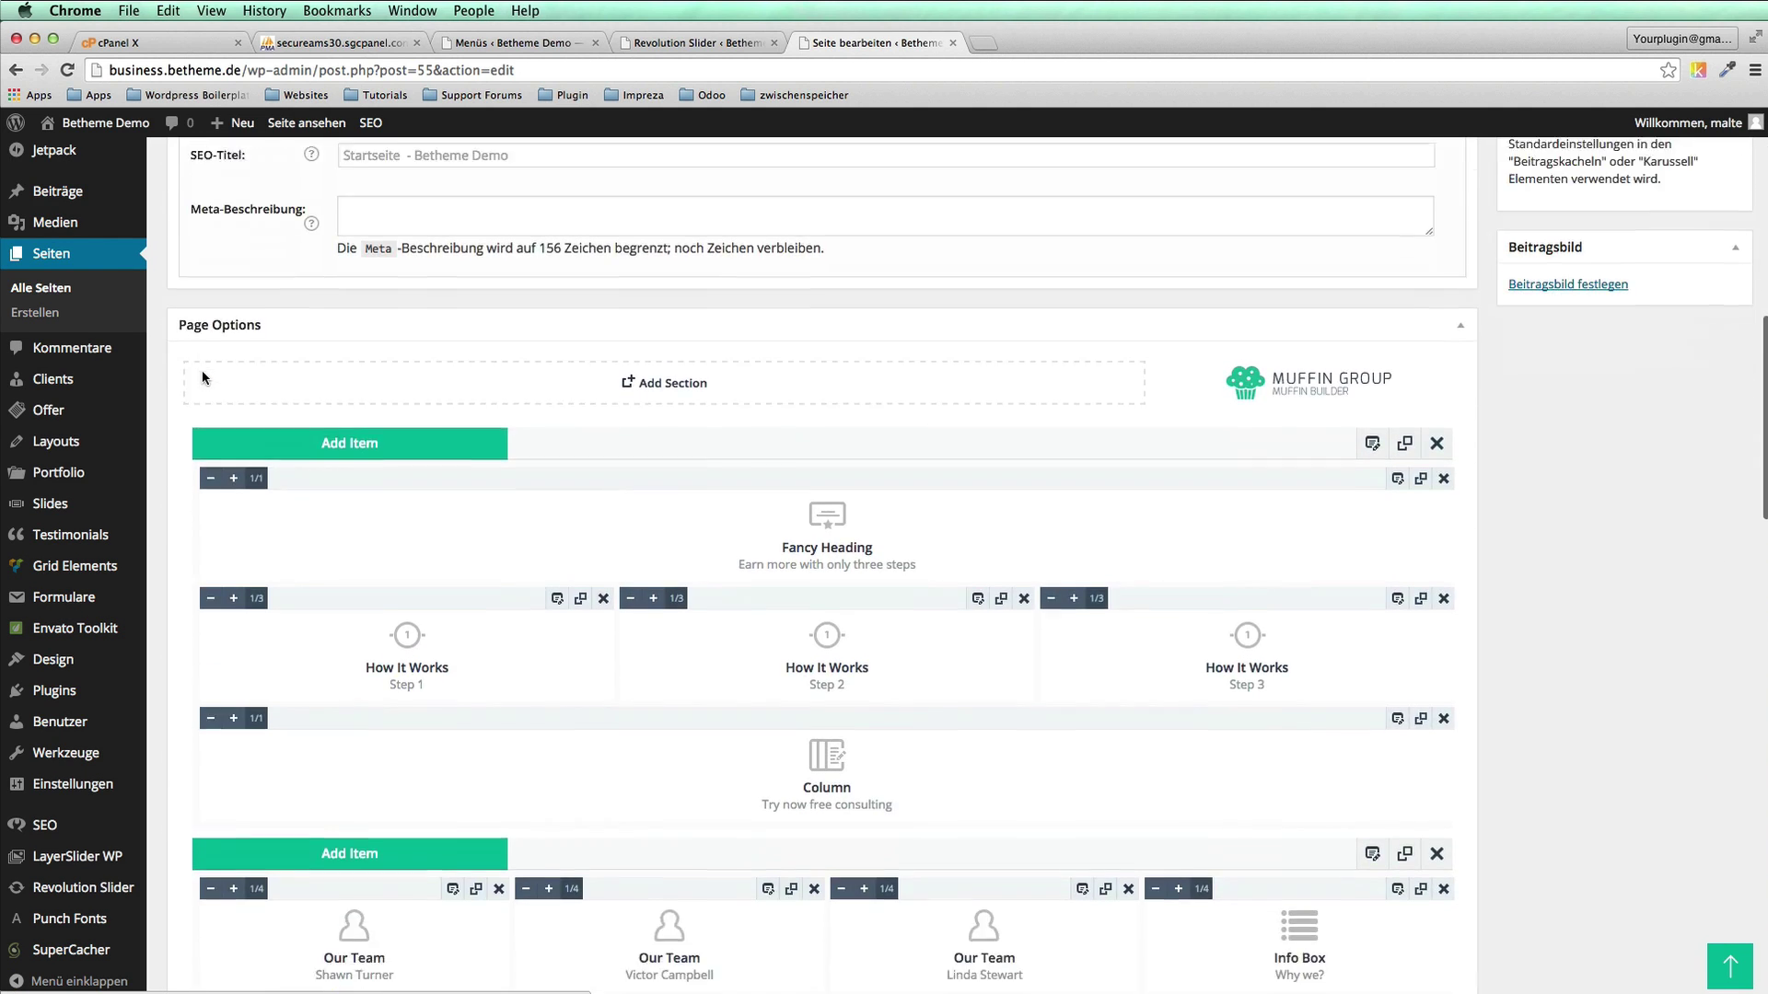
{"action": "scroll", "coordinate": [205, 378], "scroll_direction": "up", "scroll_amount": 2}
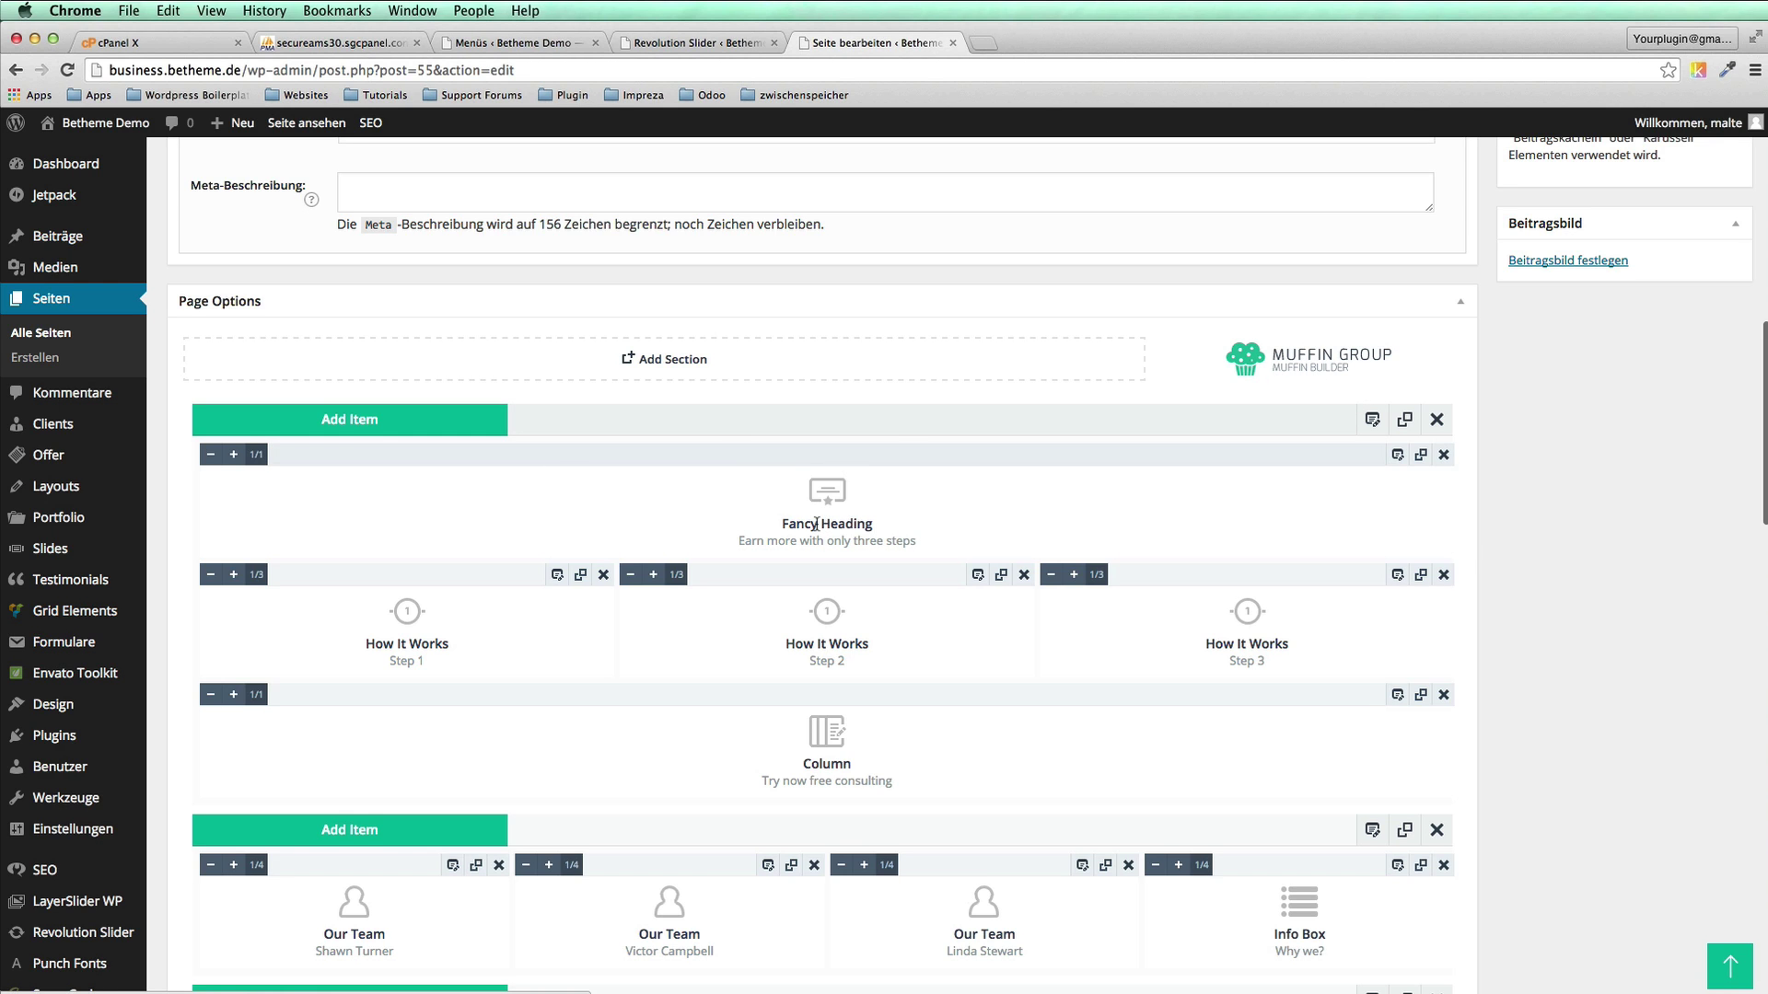
{"action": "scroll", "coordinate": [828, 521], "scroll_direction": "up", "scroll_amount": 5}
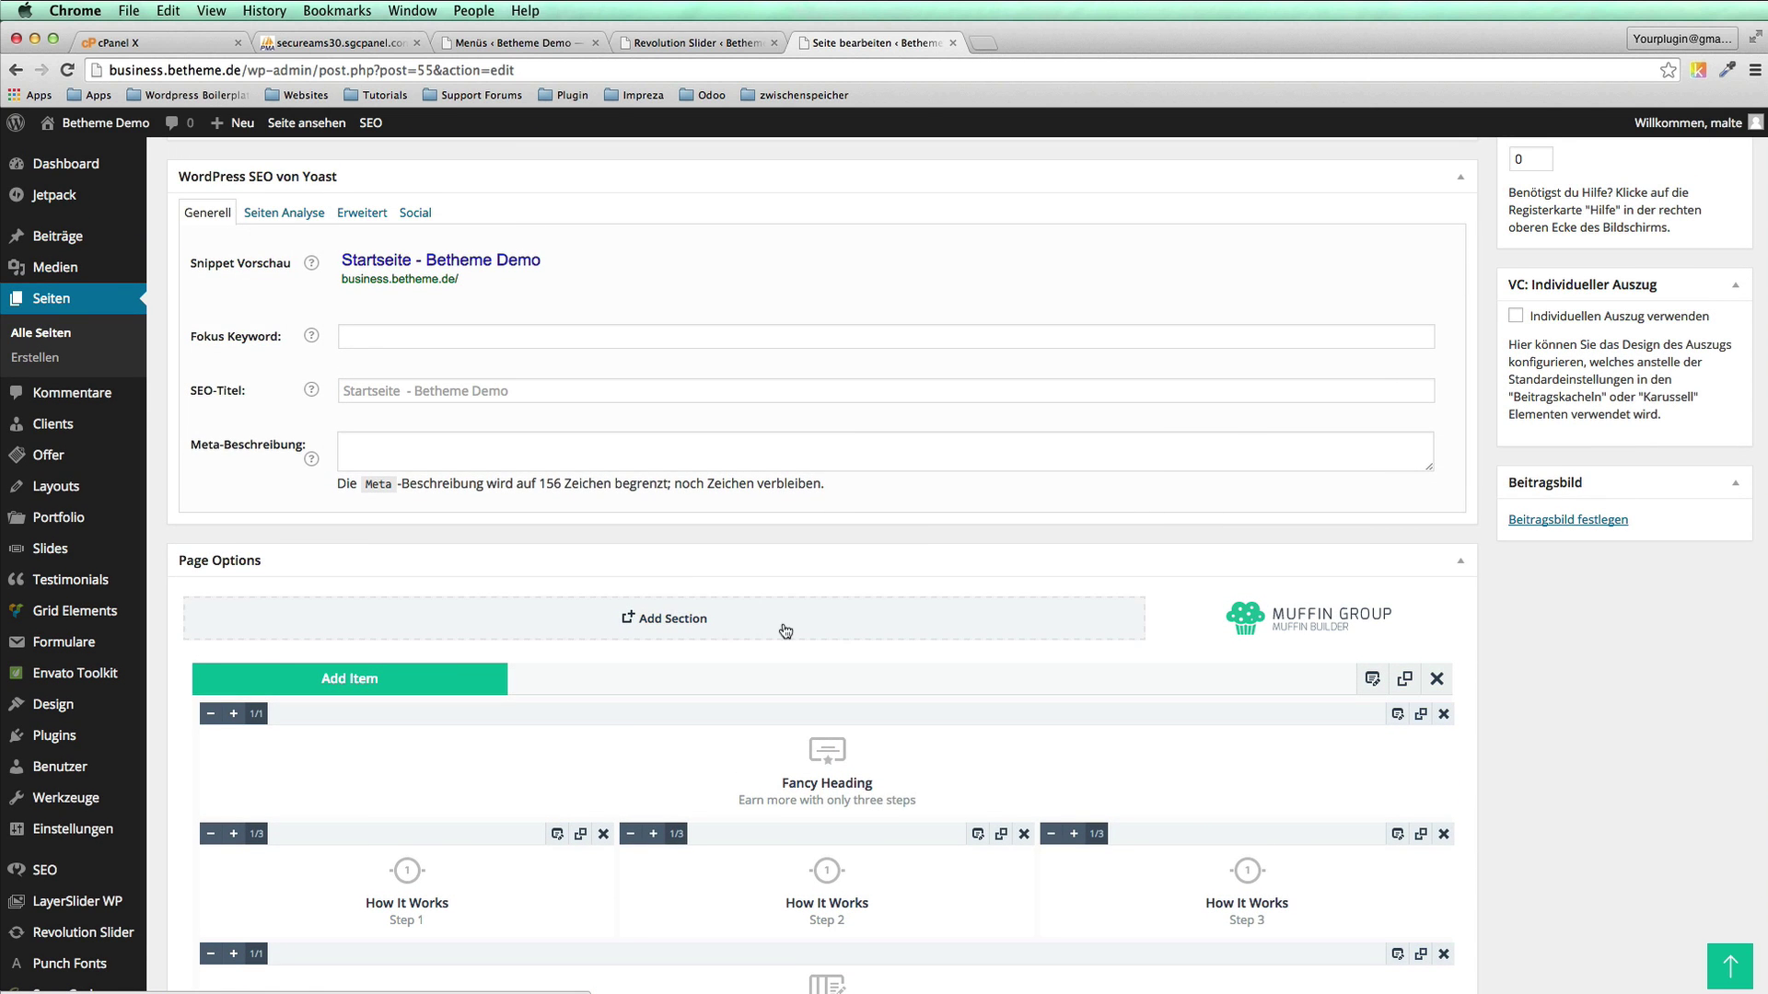
{"action": "scroll", "coordinate": [632, 725], "scroll_direction": "down", "scroll_amount": 10}
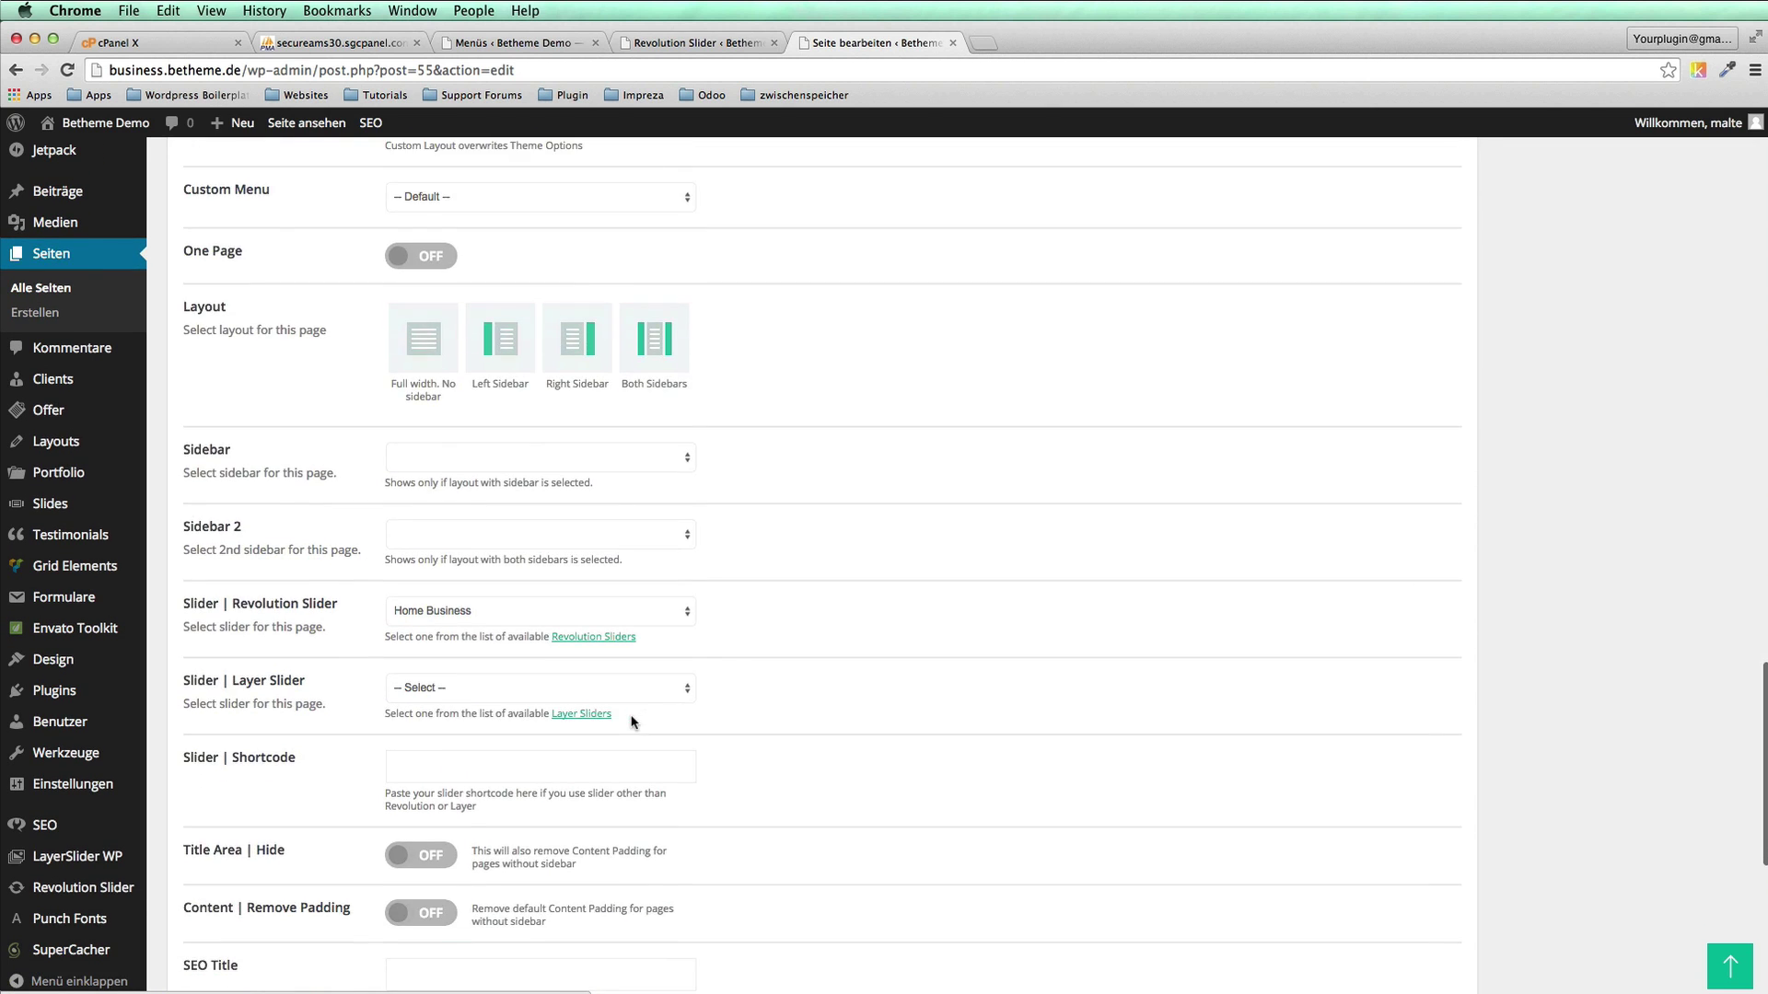
{"action": "scroll", "coordinate": [632, 722], "scroll_direction": "down", "scroll_amount": 7}
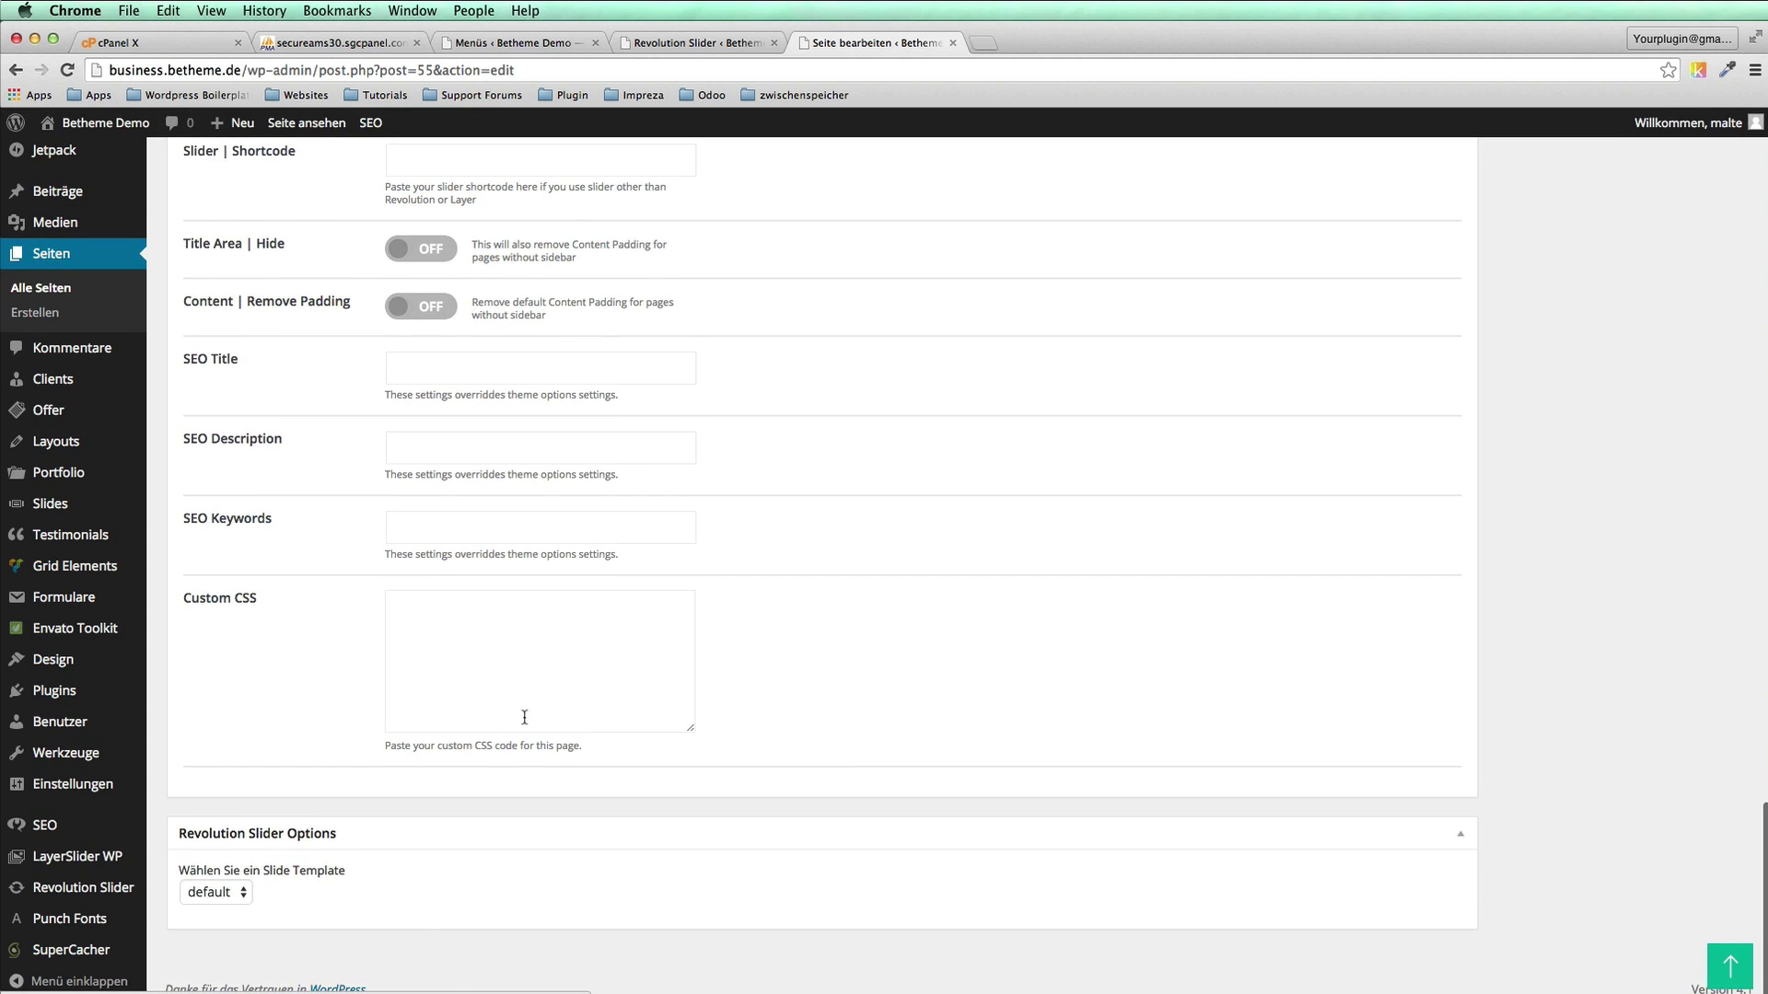
Step: Search the edit page for "slider" and locate the slider settings in the page options
{"action": "key", "text": "super+f"}
{"action": "type", "text": "slider"}
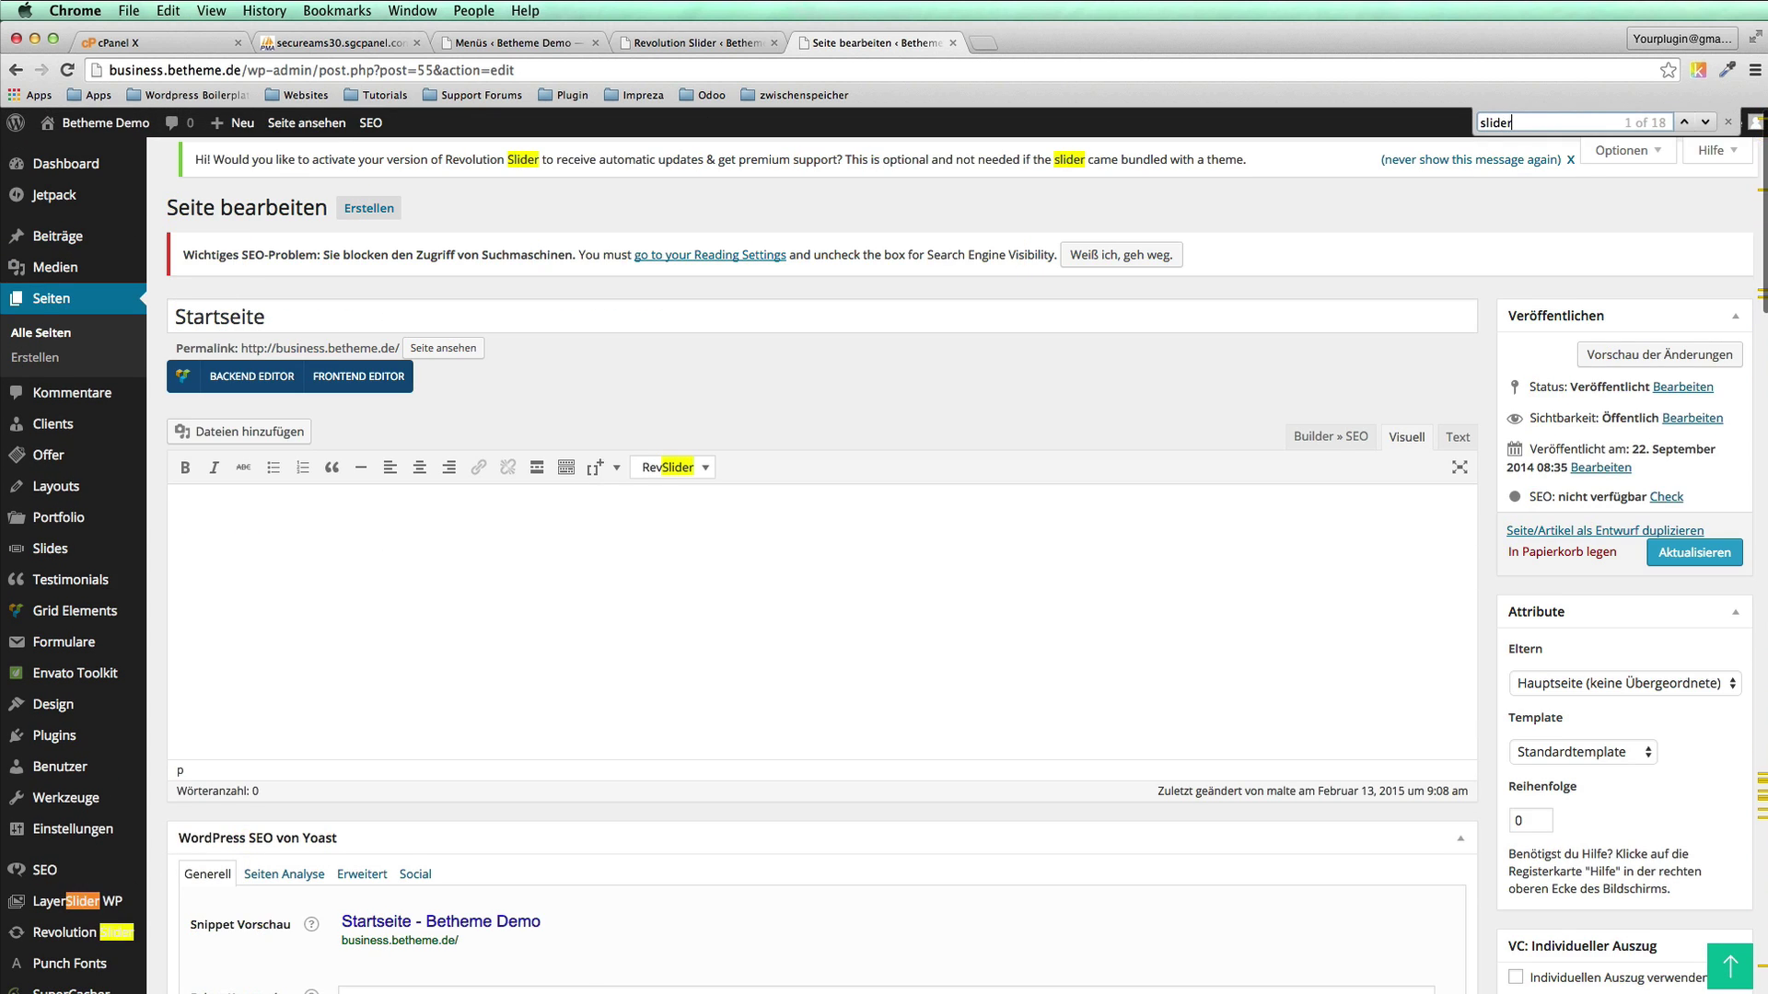
{"action": "key", "text": "Return"}
{"action": "key", "text": "Return"}
{"action": "key", "text": "Return"}
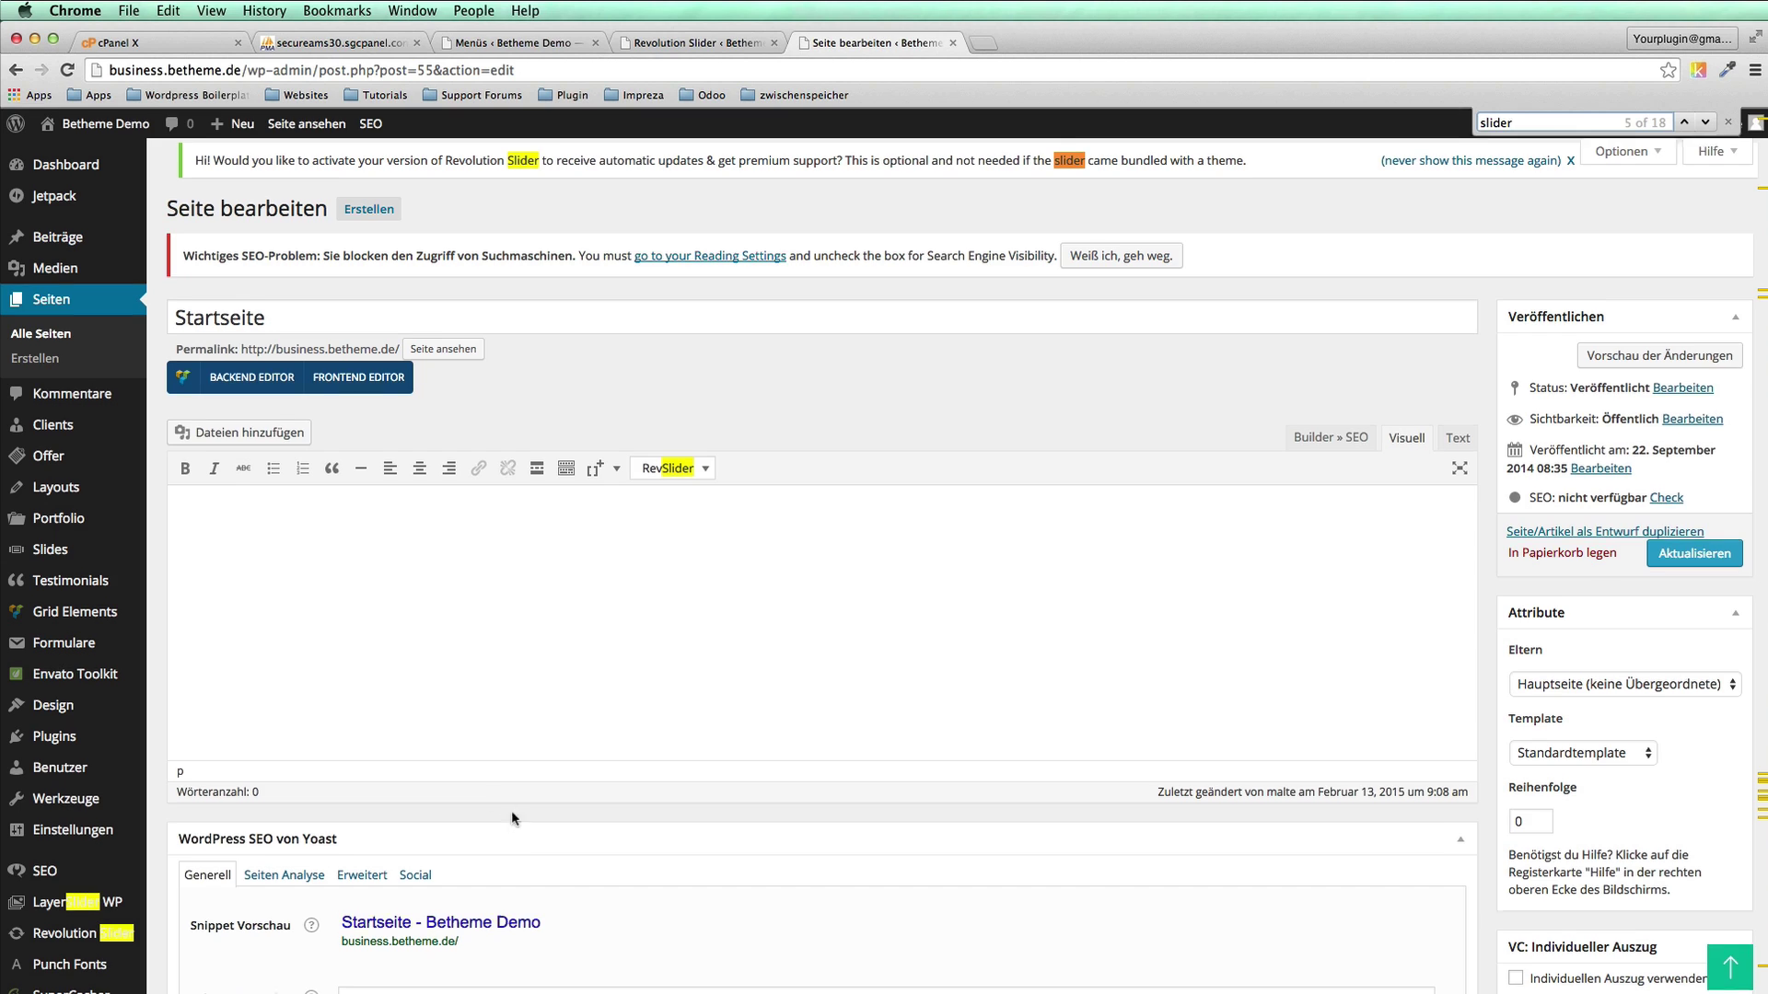
{"action": "scroll", "coordinate": [536, 839], "scroll_direction": "down", "scroll_amount": 20}
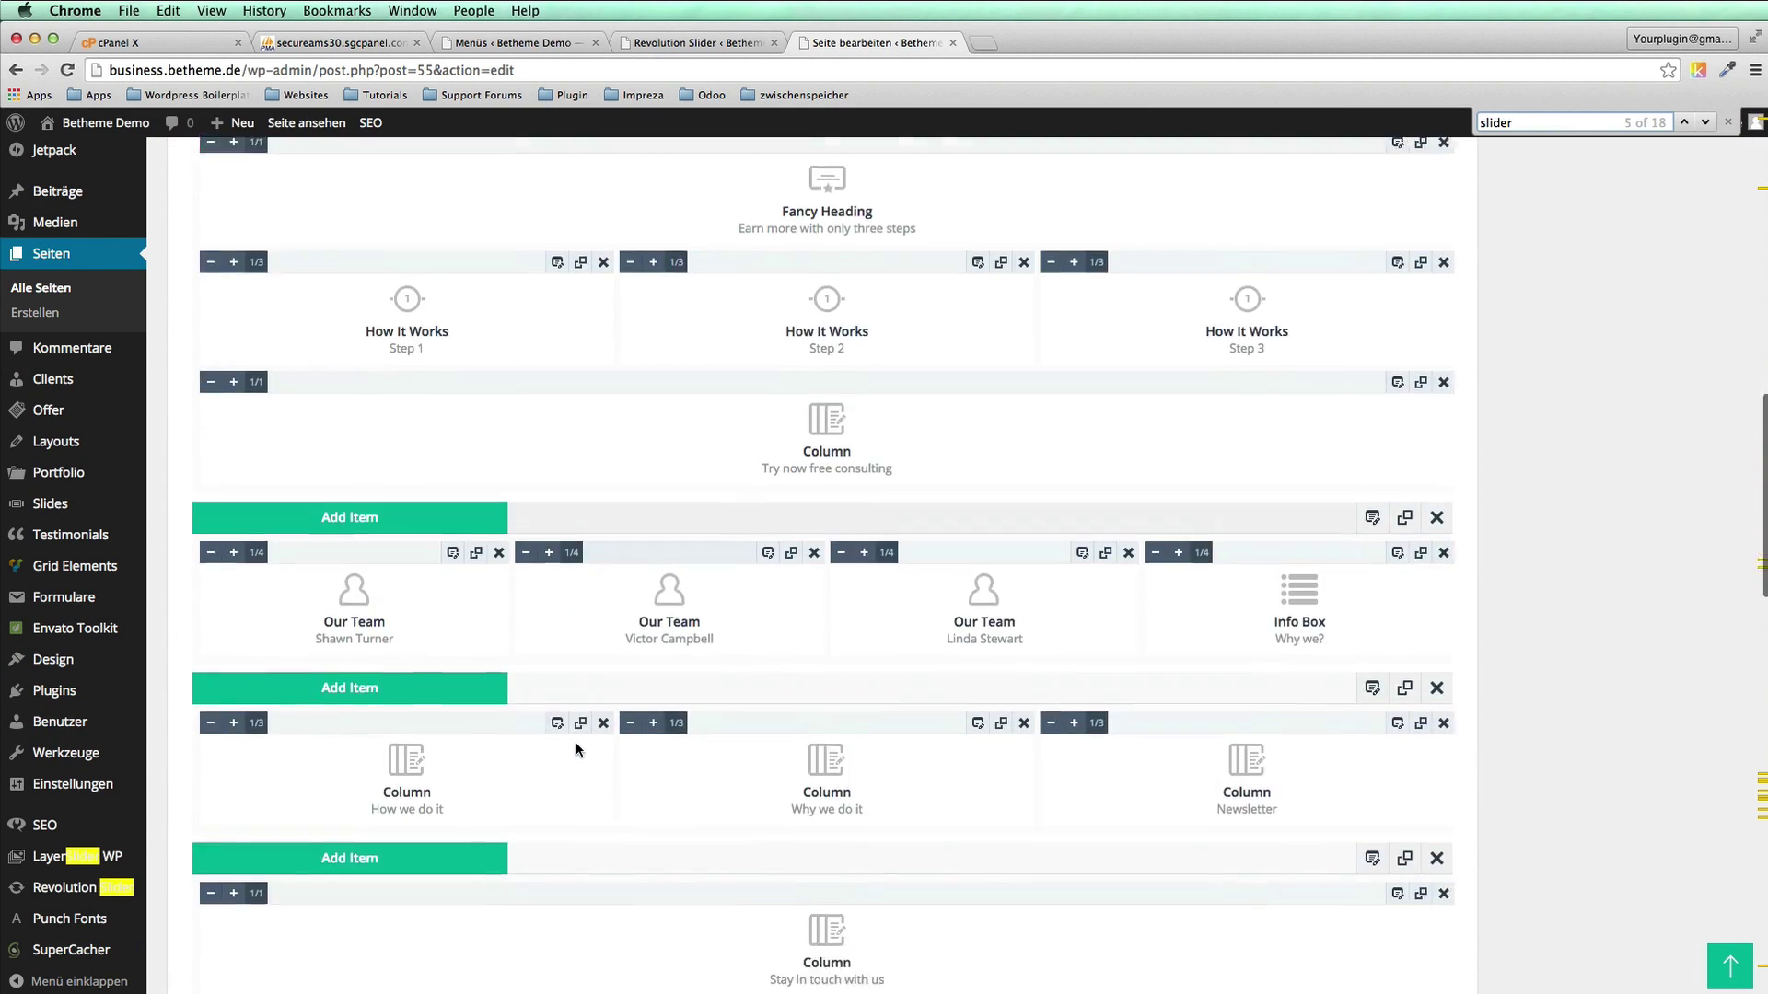
{"action": "scroll", "coordinate": [576, 743], "scroll_direction": "down", "scroll_amount": 4}
{"action": "scroll", "coordinate": [573, 742], "scroll_direction": "up", "scroll_amount": 4}
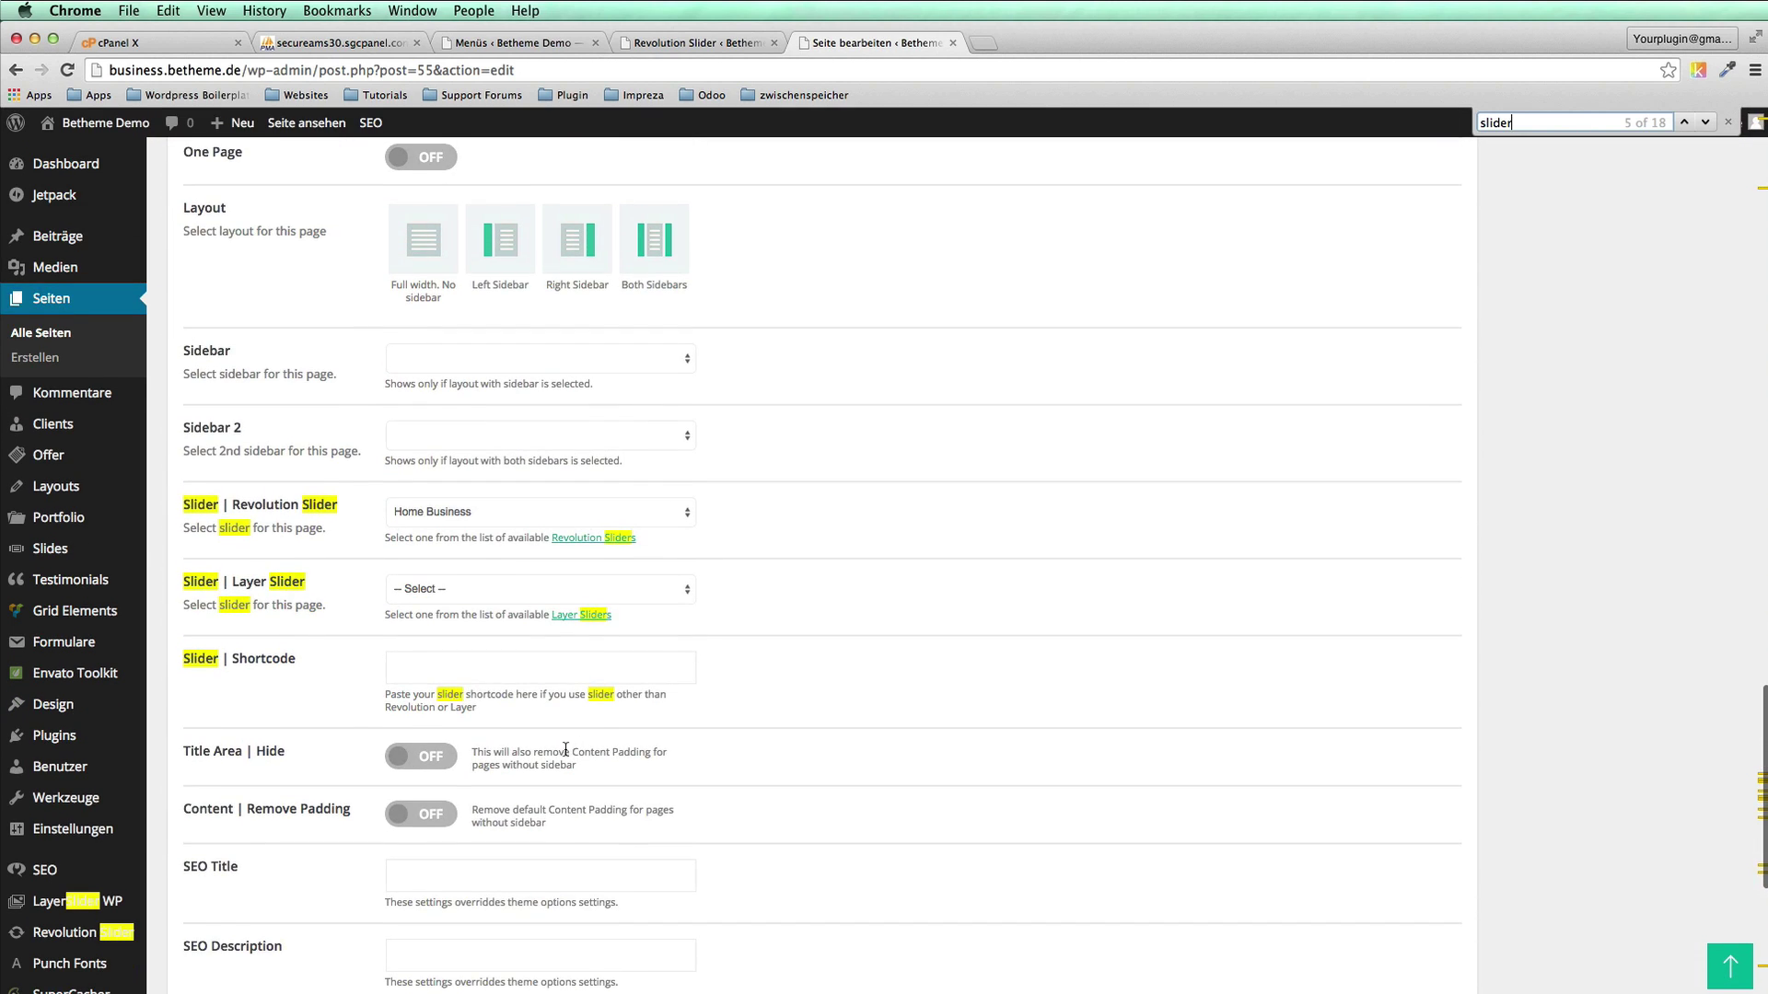
Step: Highlight the Revolution Slider setting and check which slide templates the Revolution Slider Options offer
{"action": "left_click_drag", "start_coordinate": [184, 506], "coordinate": [341, 506]}
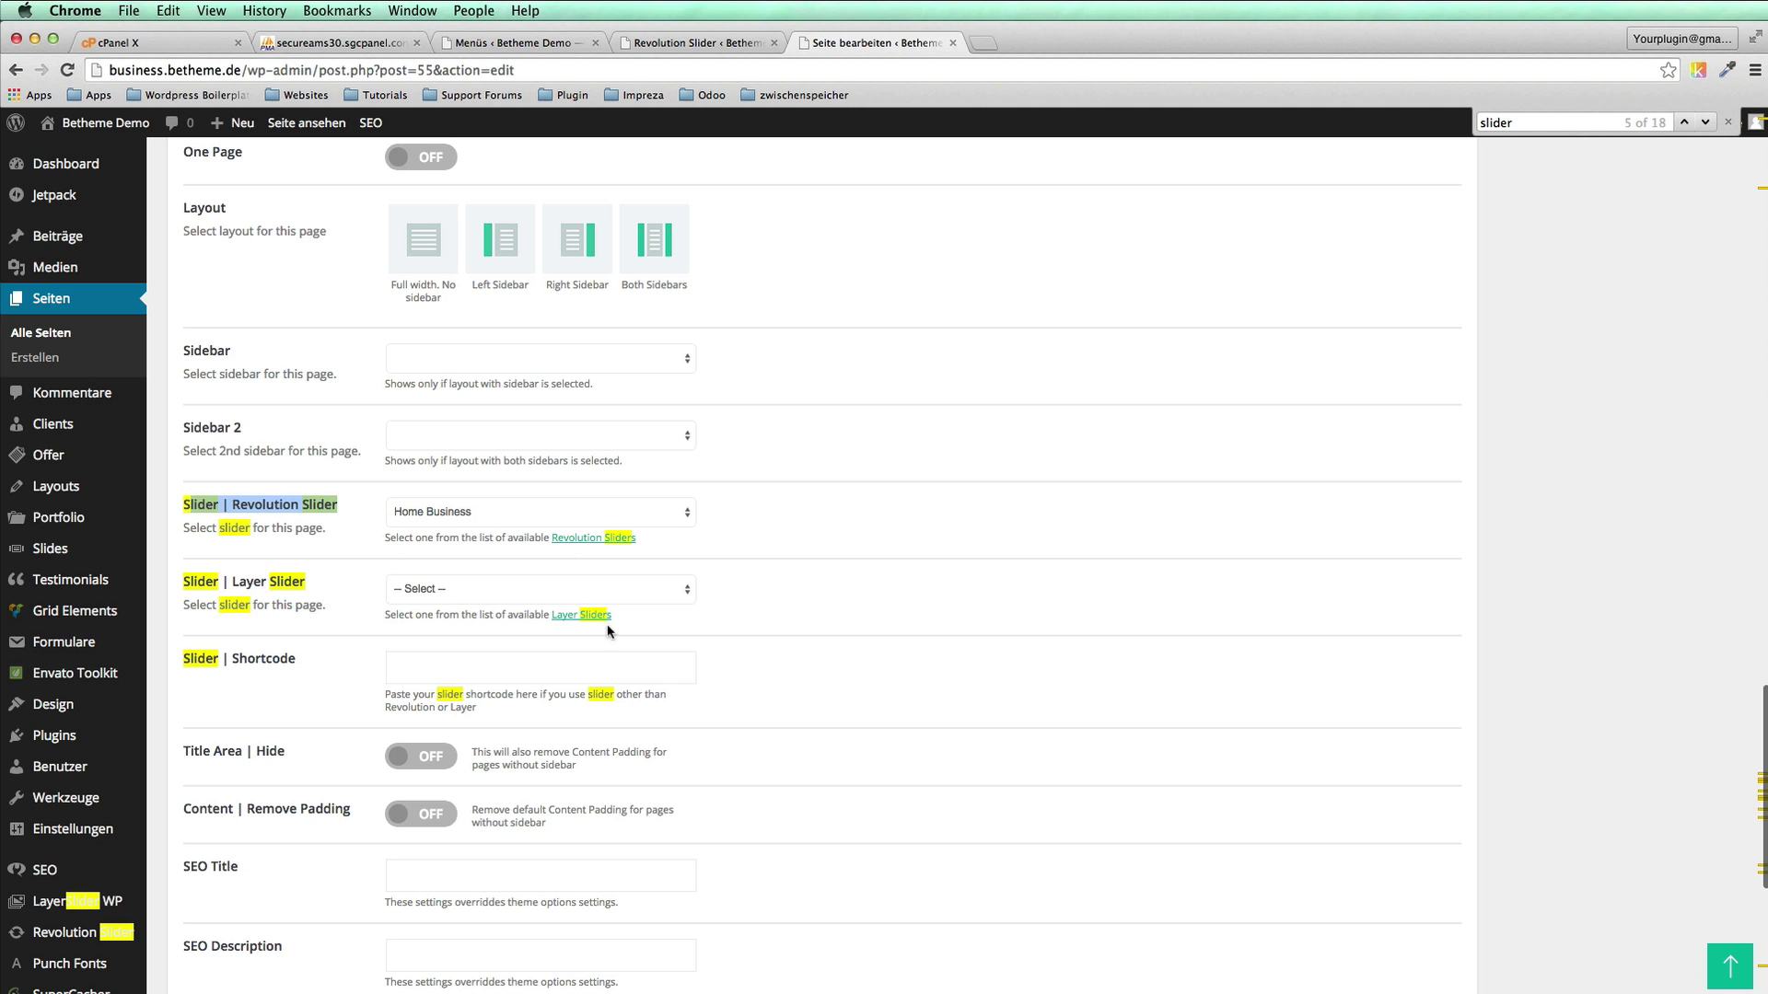
{"action": "scroll", "coordinate": [607, 631], "scroll_direction": "down", "scroll_amount": 10}
{"action": "left_click", "coordinate": [221, 894]}
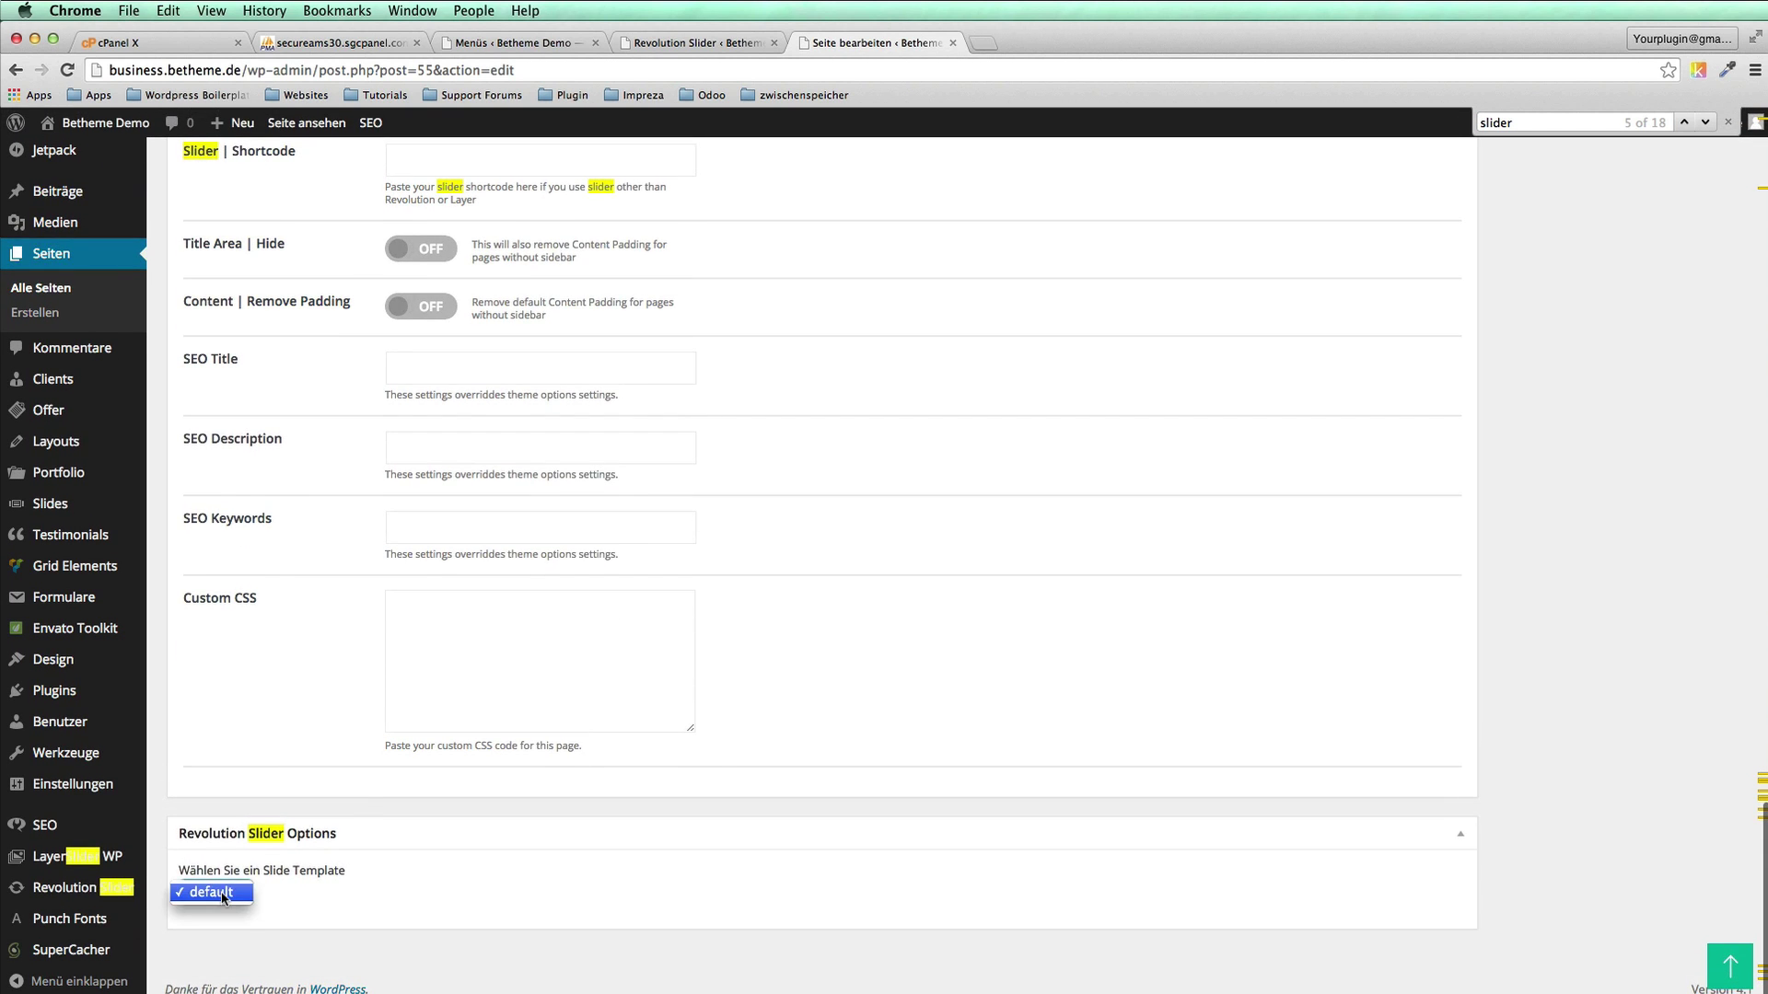
{"action": "left_click", "coordinate": [281, 849]}
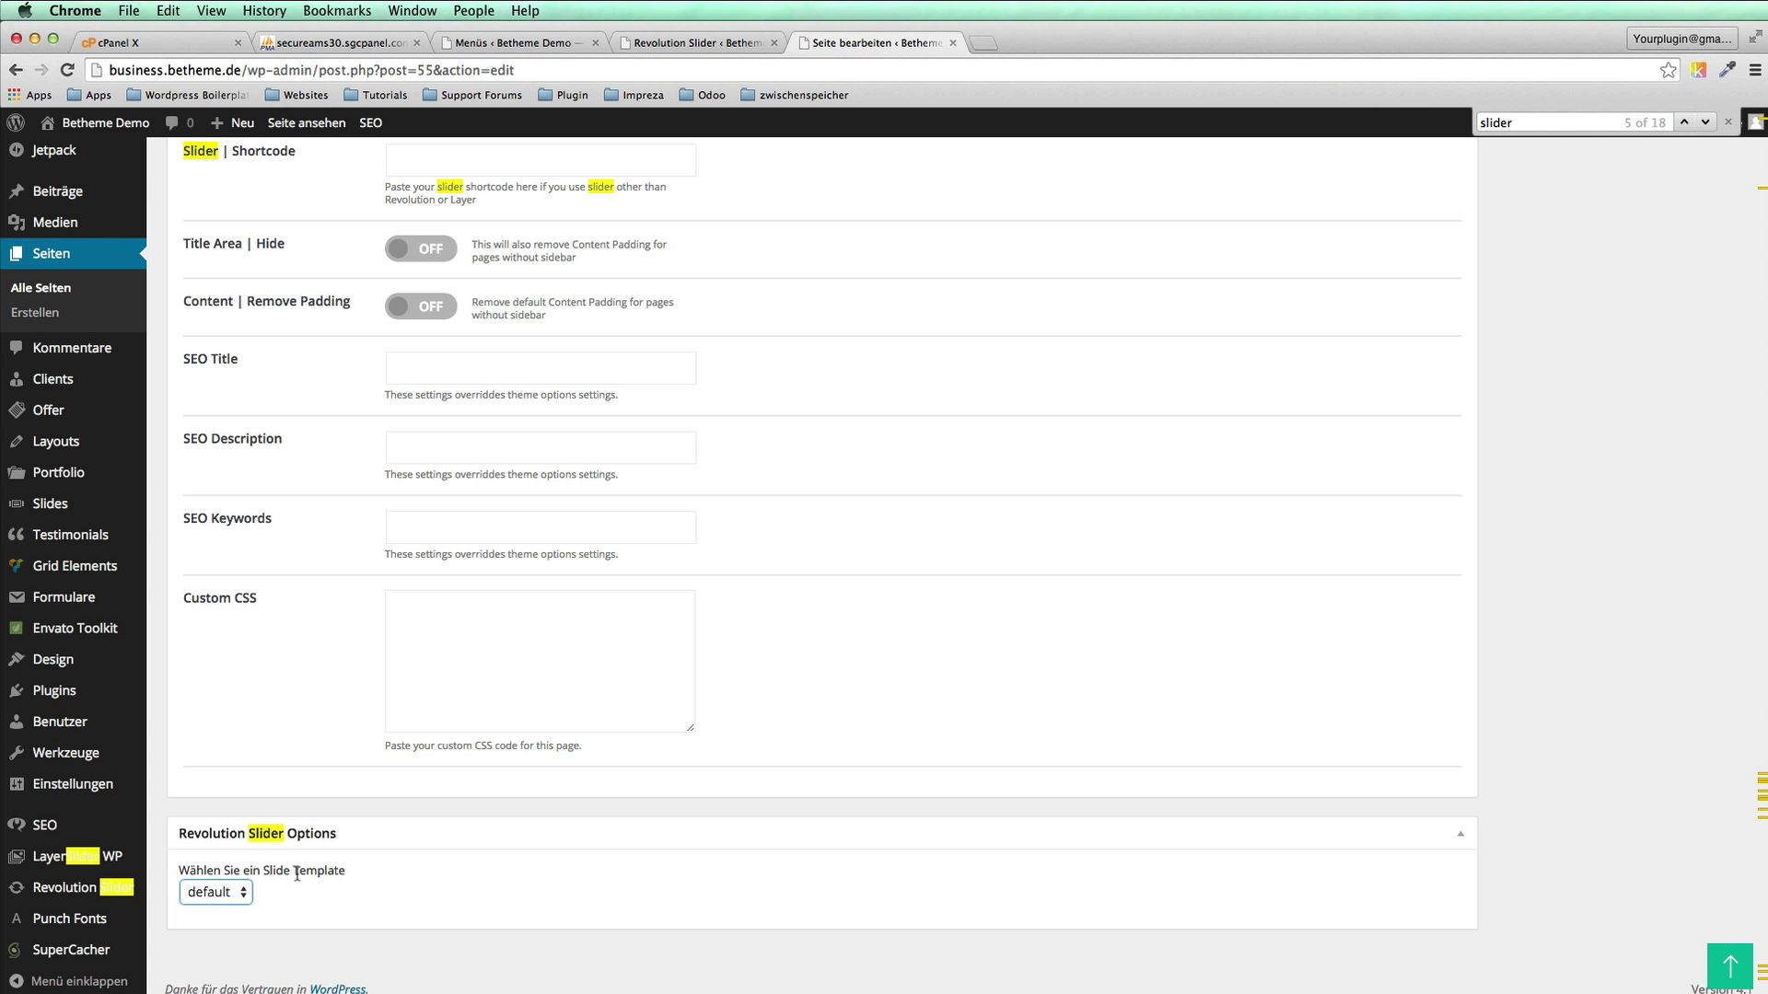
Step: Check the sliders available in the Revolution Slider setting, keep Home Business, and highlight the Layer Slider setting
{"action": "scroll", "coordinate": [296, 873], "scroll_direction": "up", "scroll_amount": 6}
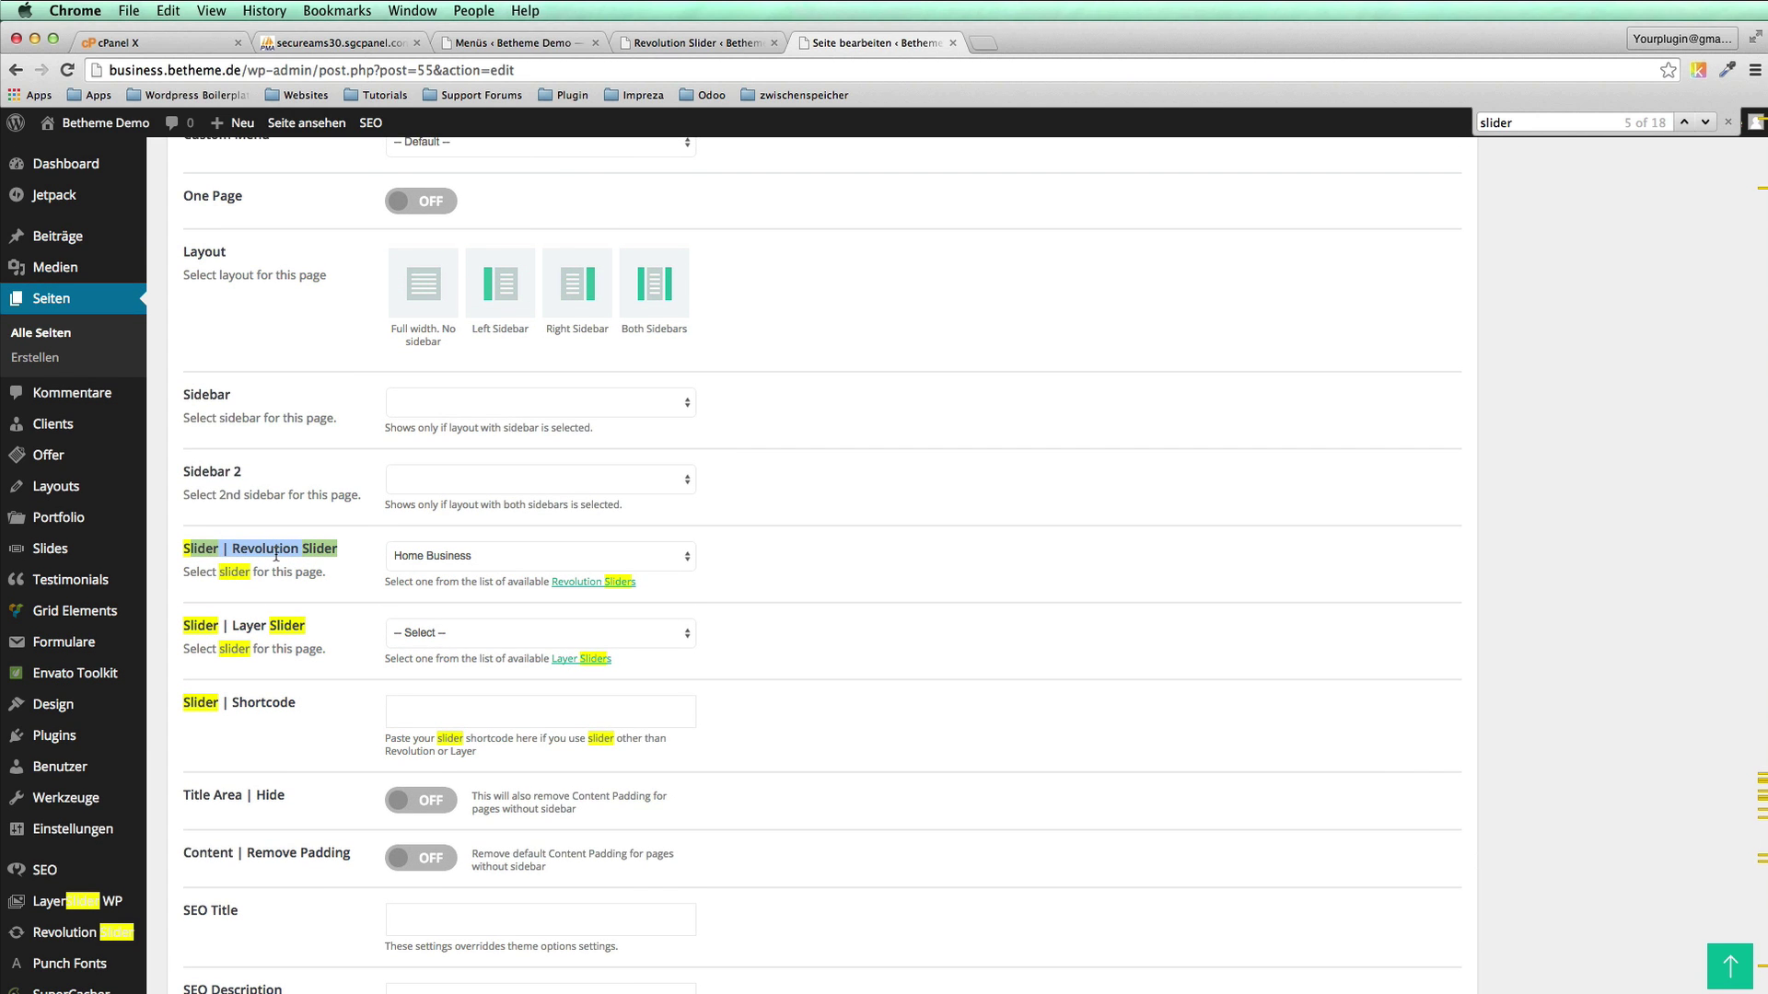
{"action": "left_click", "coordinate": [417, 563]}
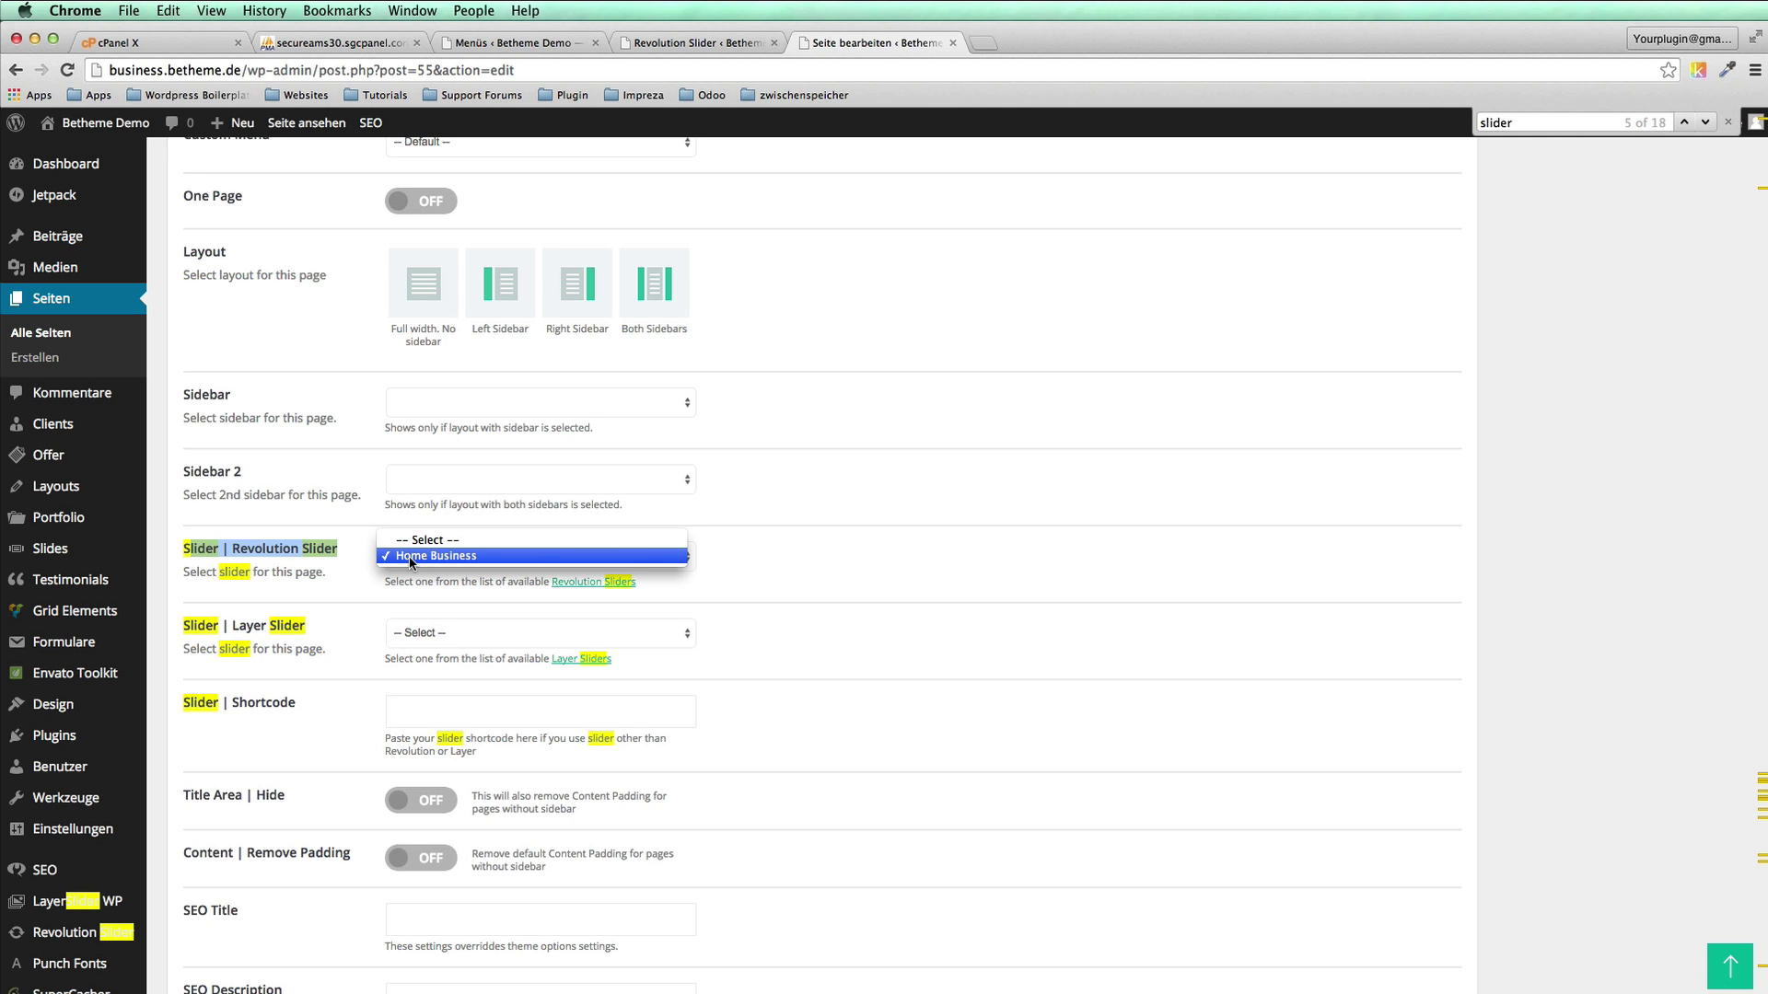
{"action": "left_click", "coordinate": [408, 556]}
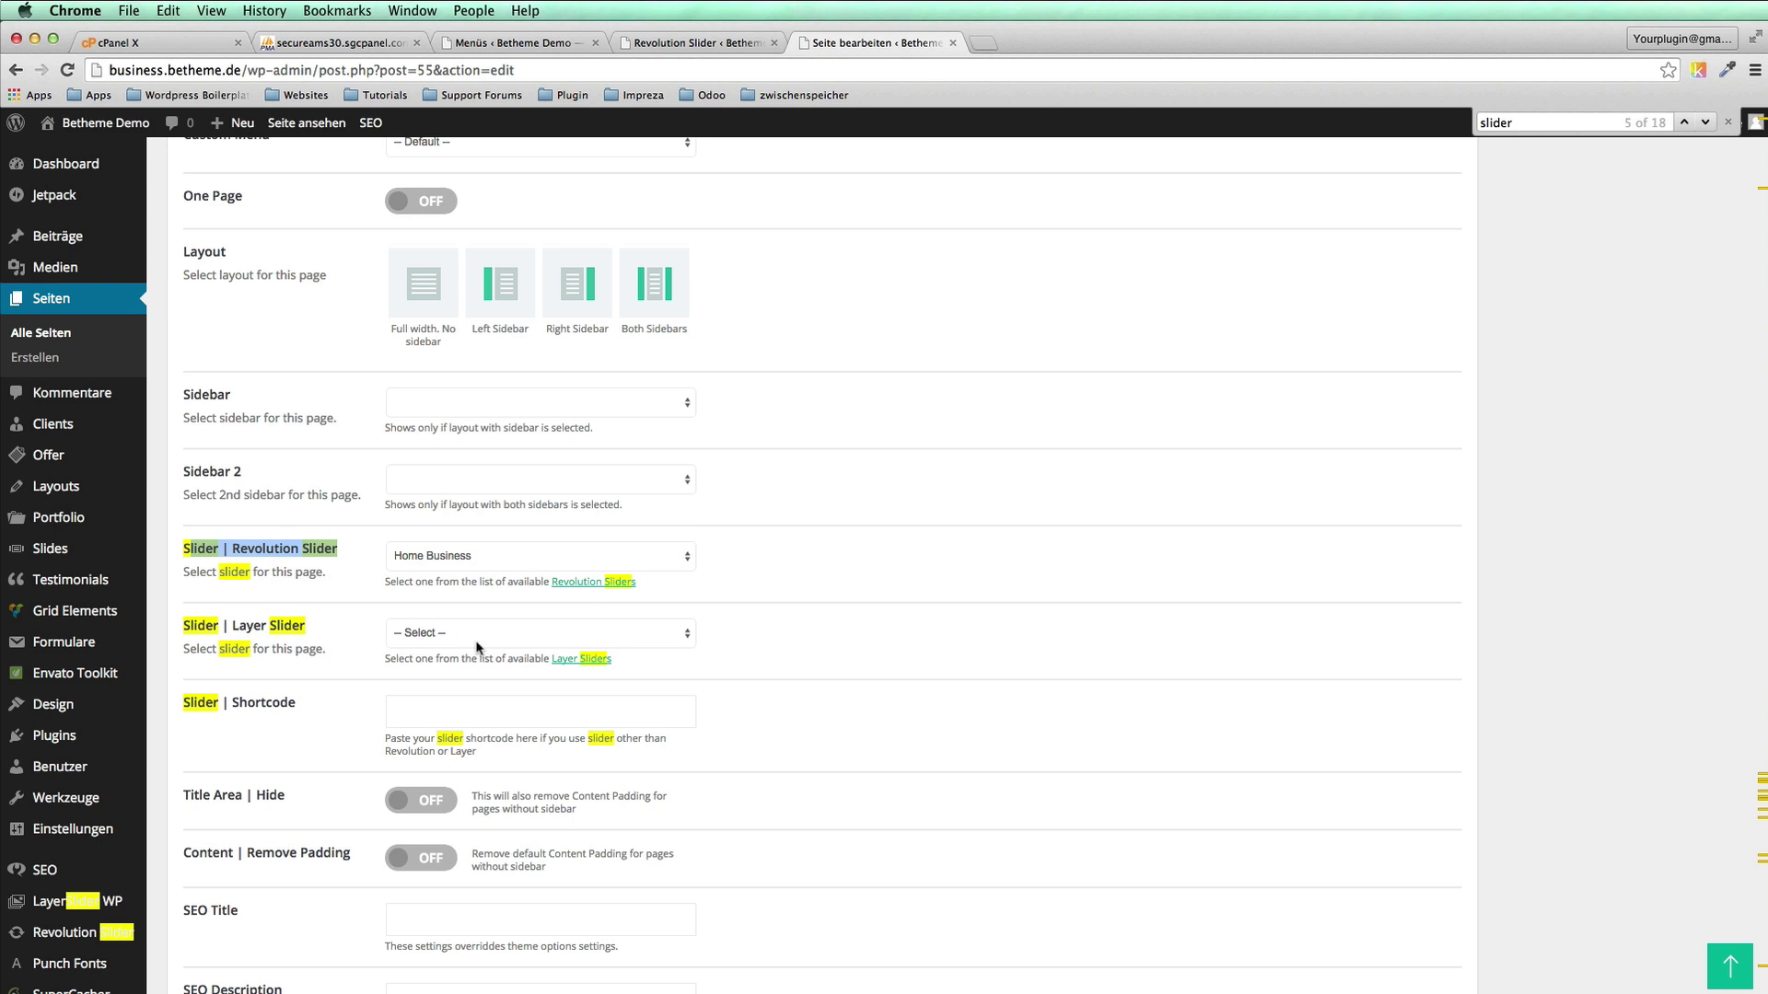
{"action": "triple_click", "coordinate": [217, 629]}
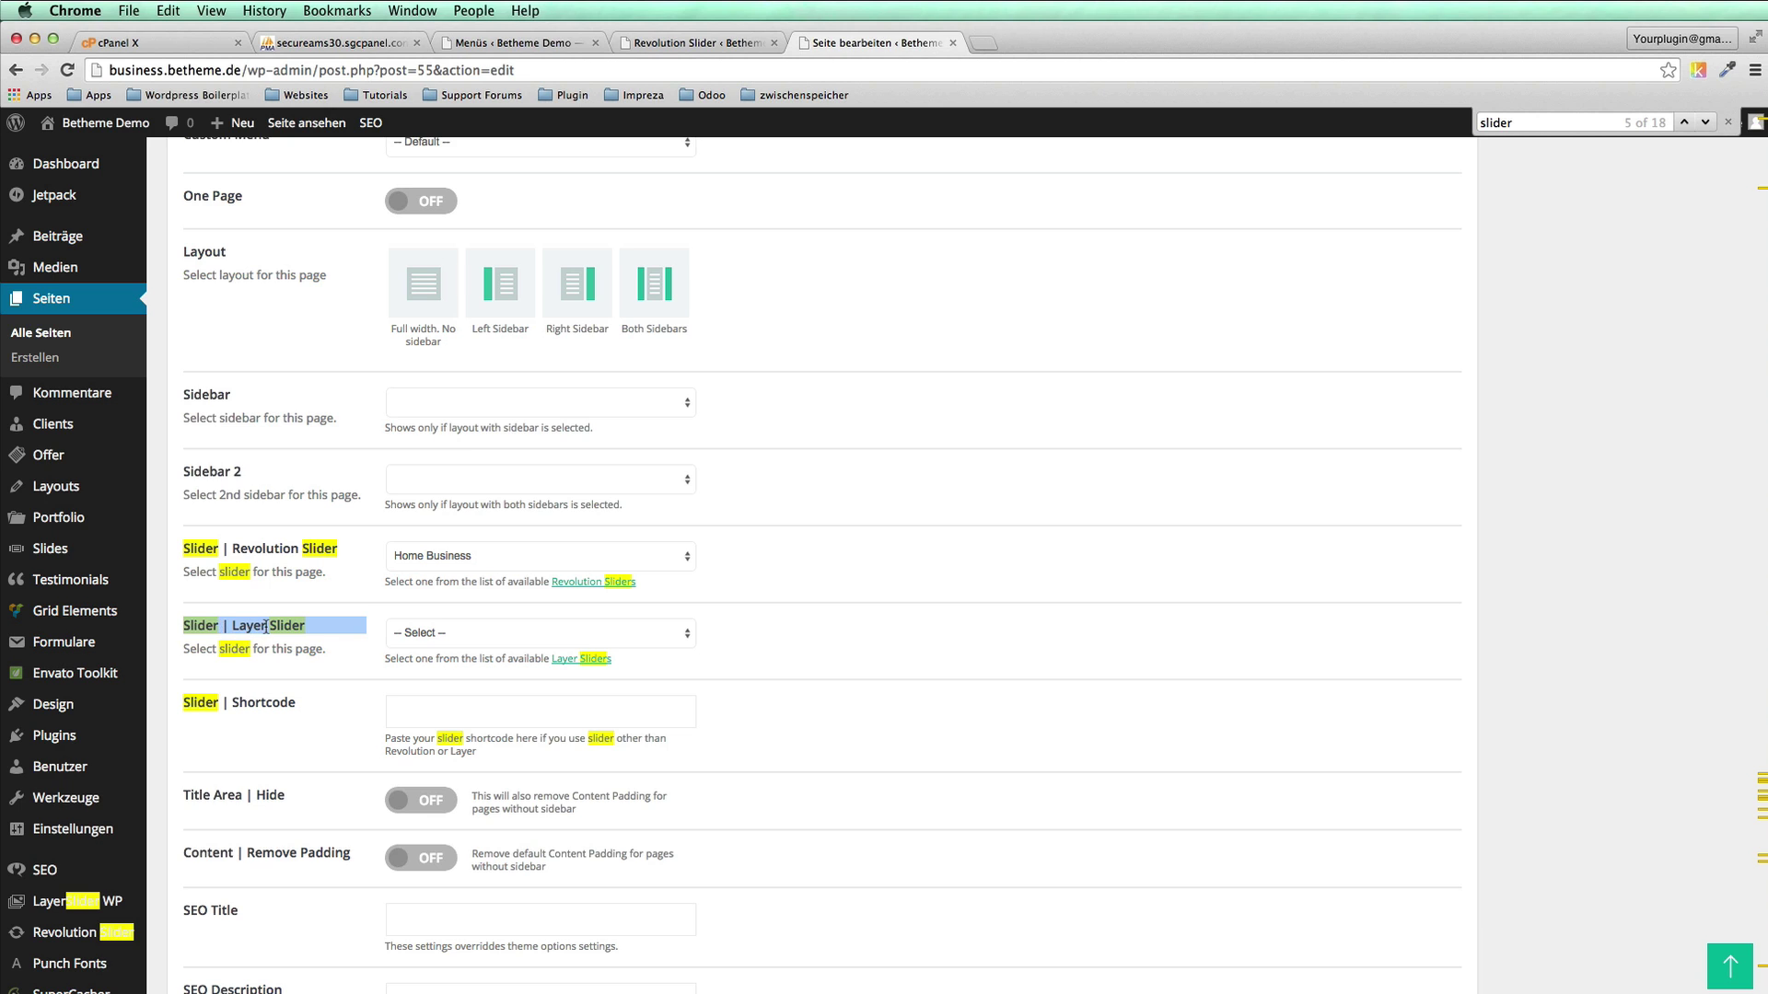
Step: Open the Fancy Heading item "Earn more with only three steps" in the page builder and locate its title text
{"action": "left_click", "coordinate": [283, 702]}
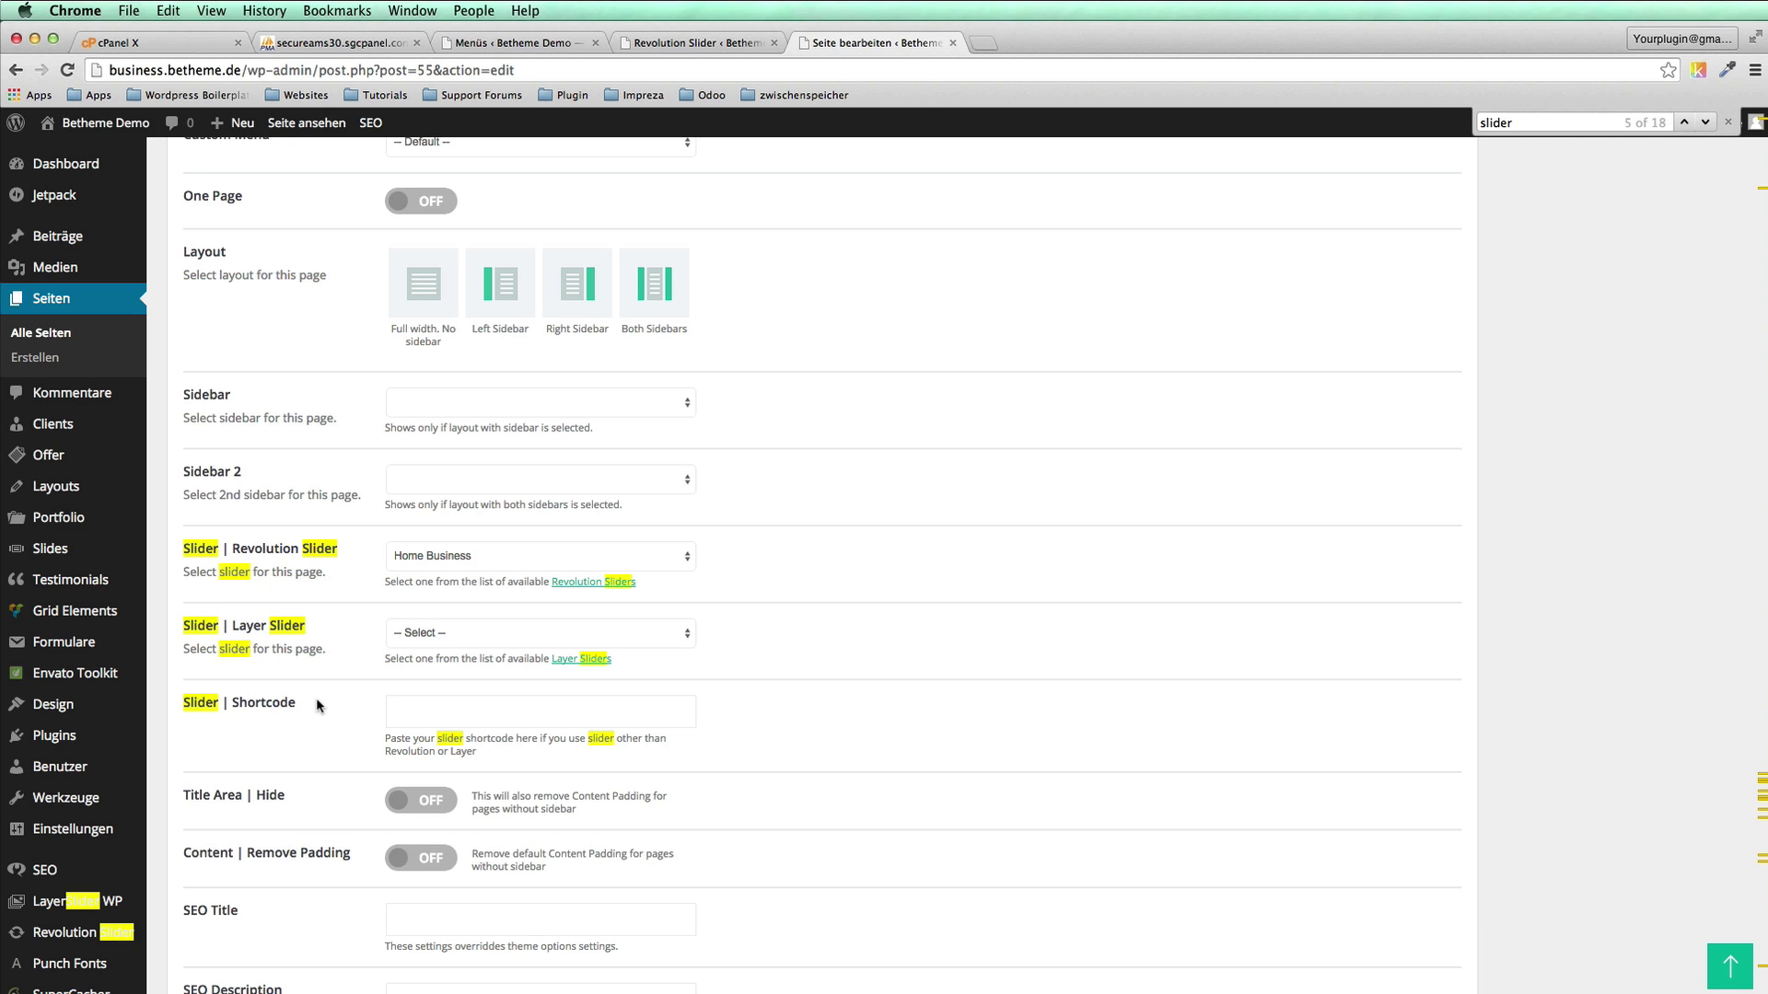
{"action": "scroll", "coordinate": [350, 615], "scroll_direction": "up", "scroll_amount": 1}
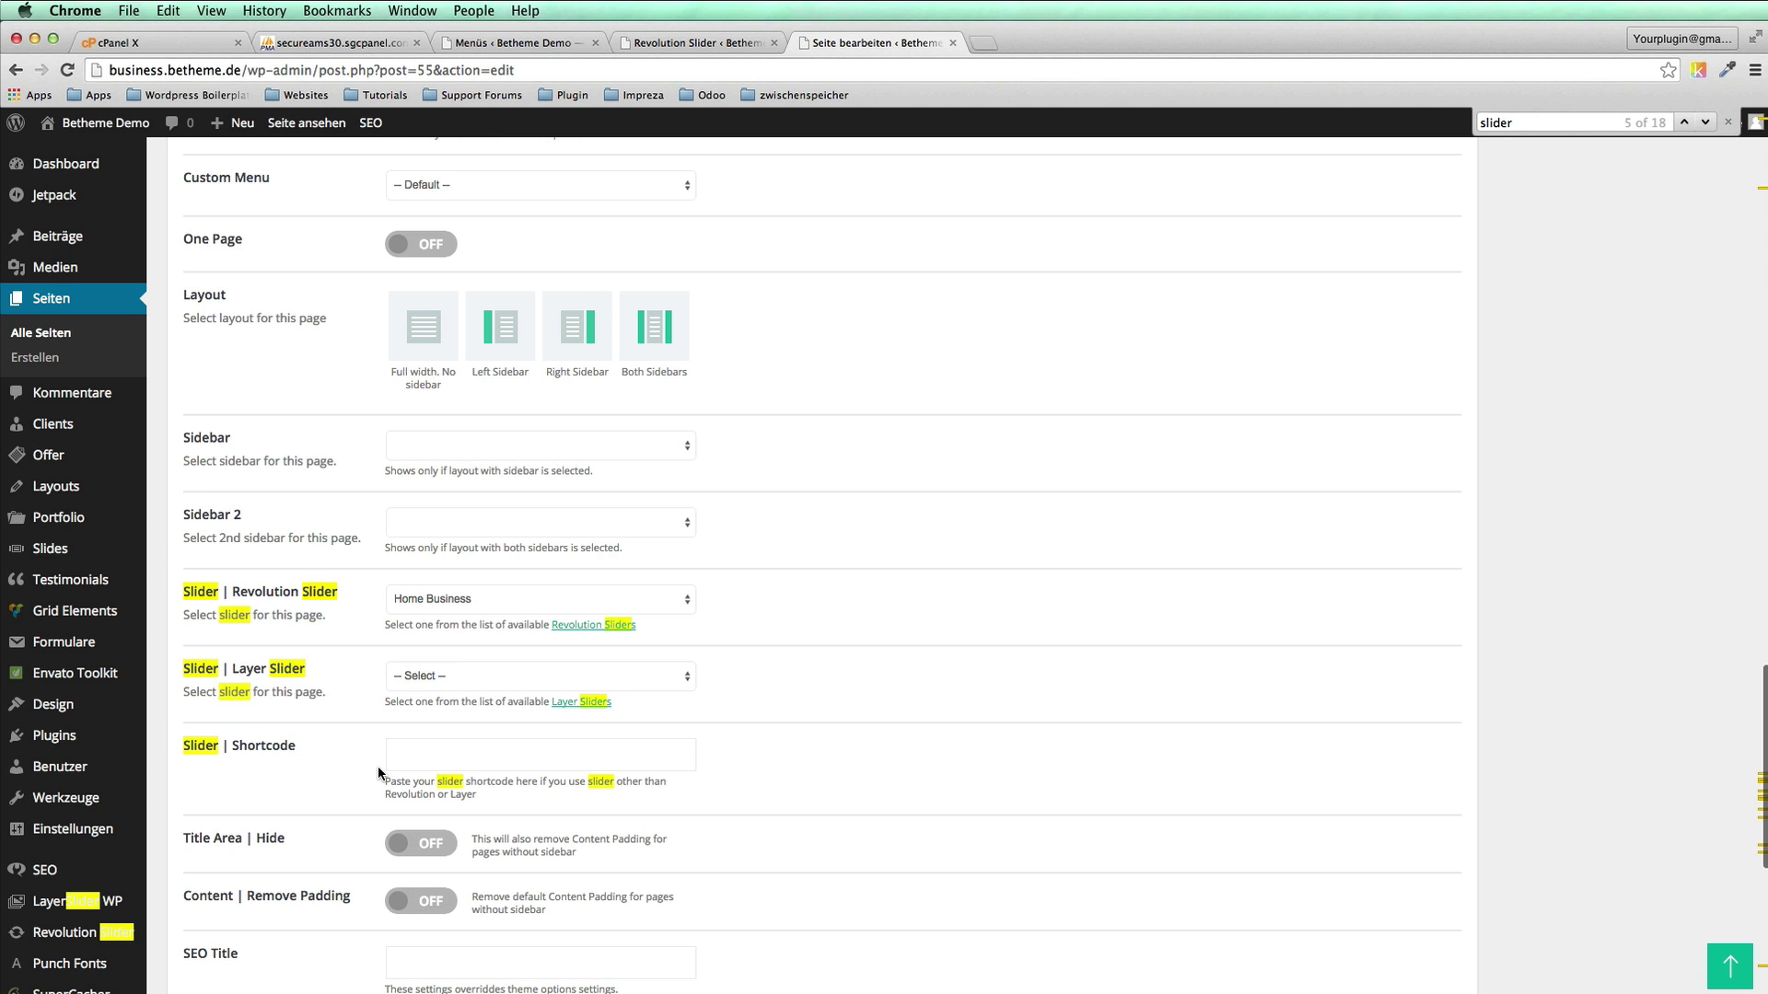
{"action": "scroll", "coordinate": [383, 726], "scroll_direction": "up", "scroll_amount": 20}
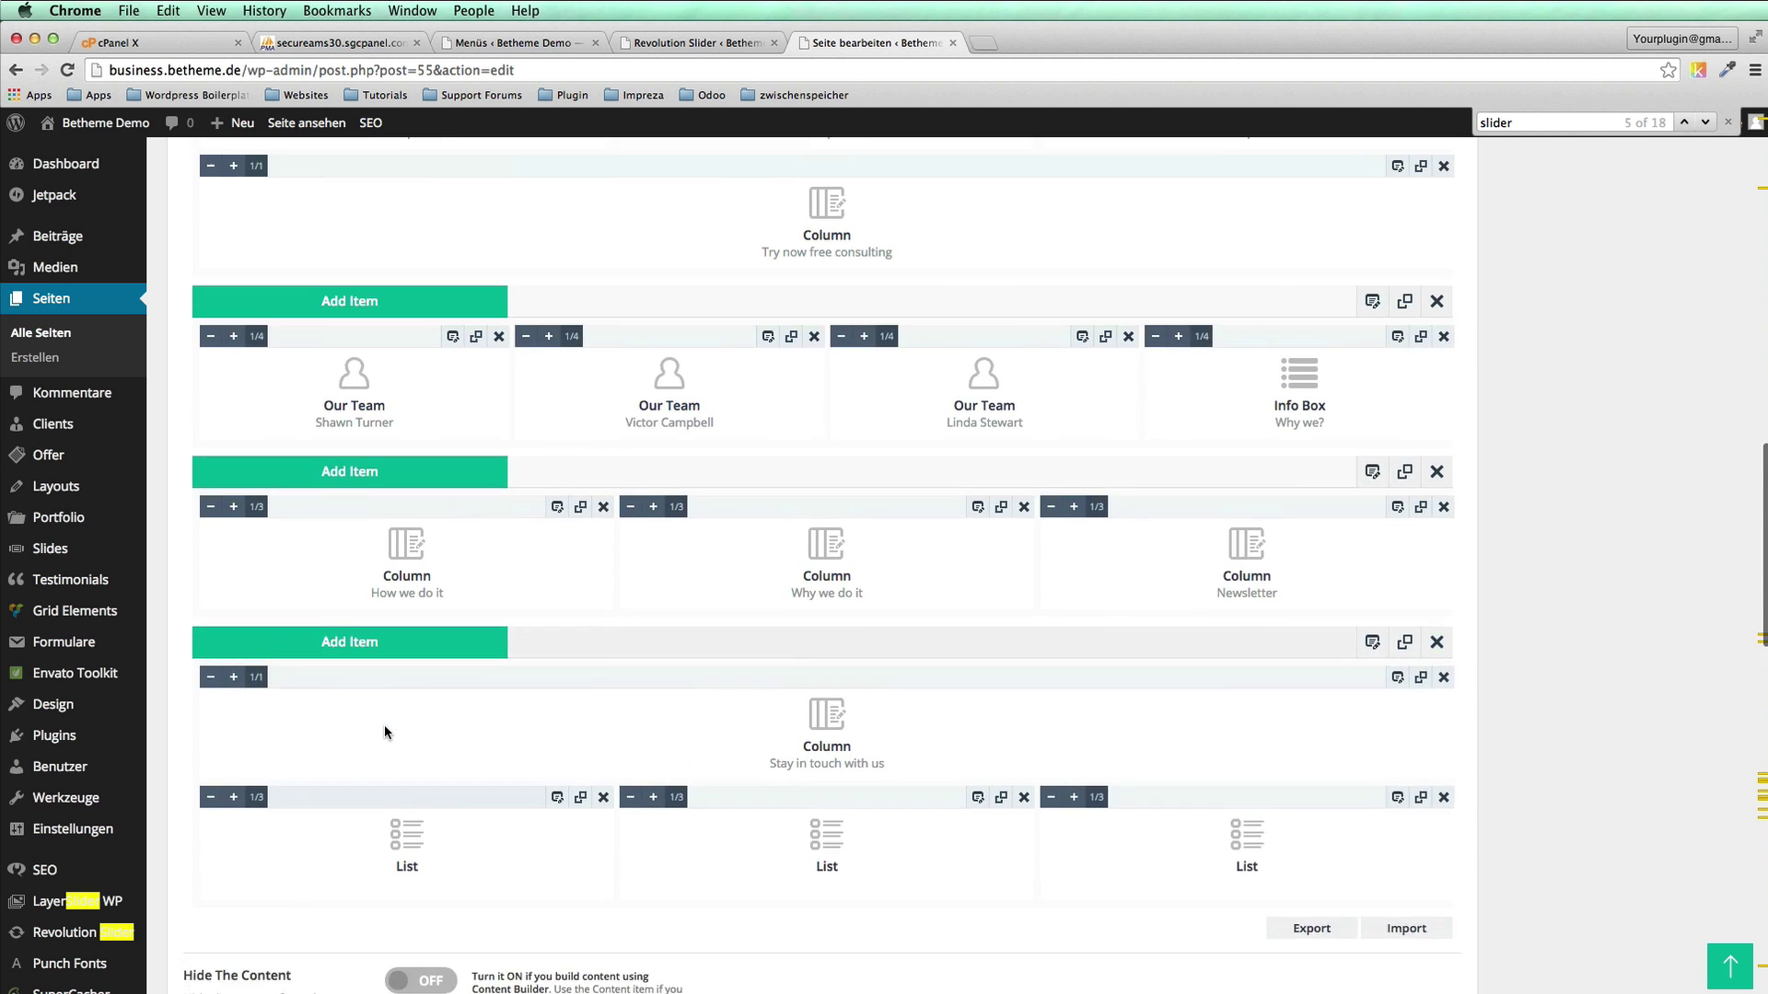
{"action": "scroll", "coordinate": [393, 732], "scroll_direction": "down", "scroll_amount": 4}
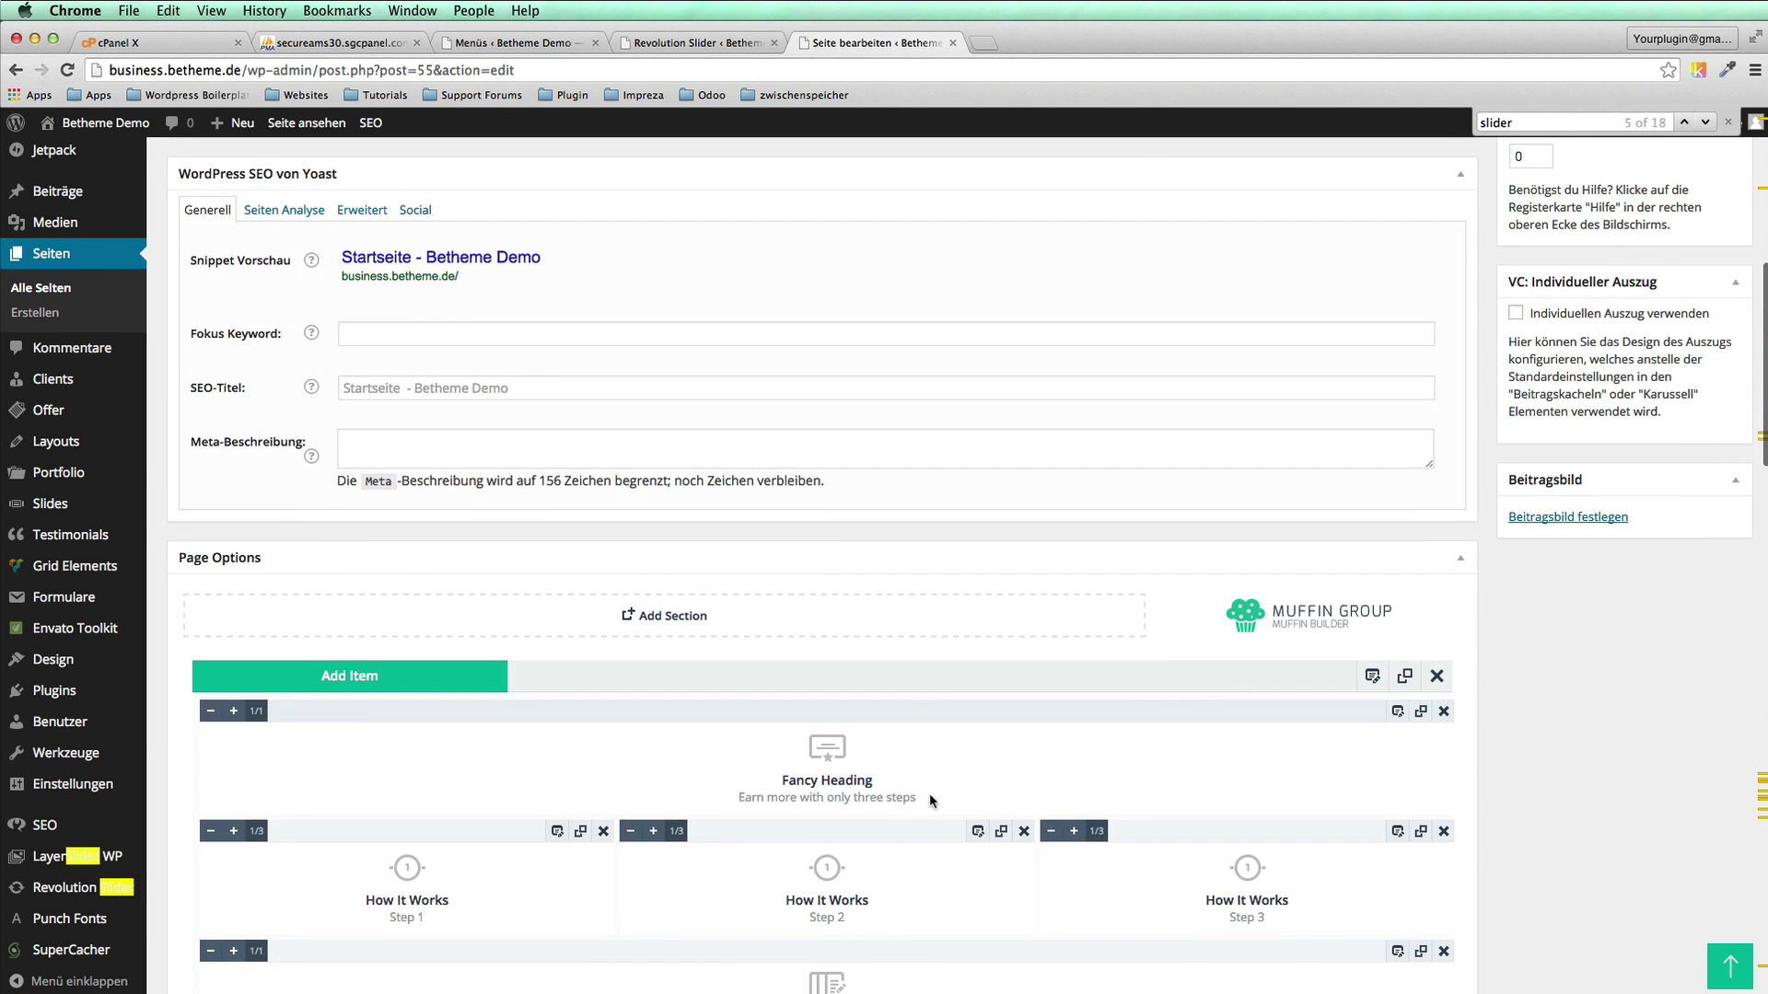
{"action": "scroll", "coordinate": [1388, 709], "scroll_direction": "down", "scroll_amount": 20}
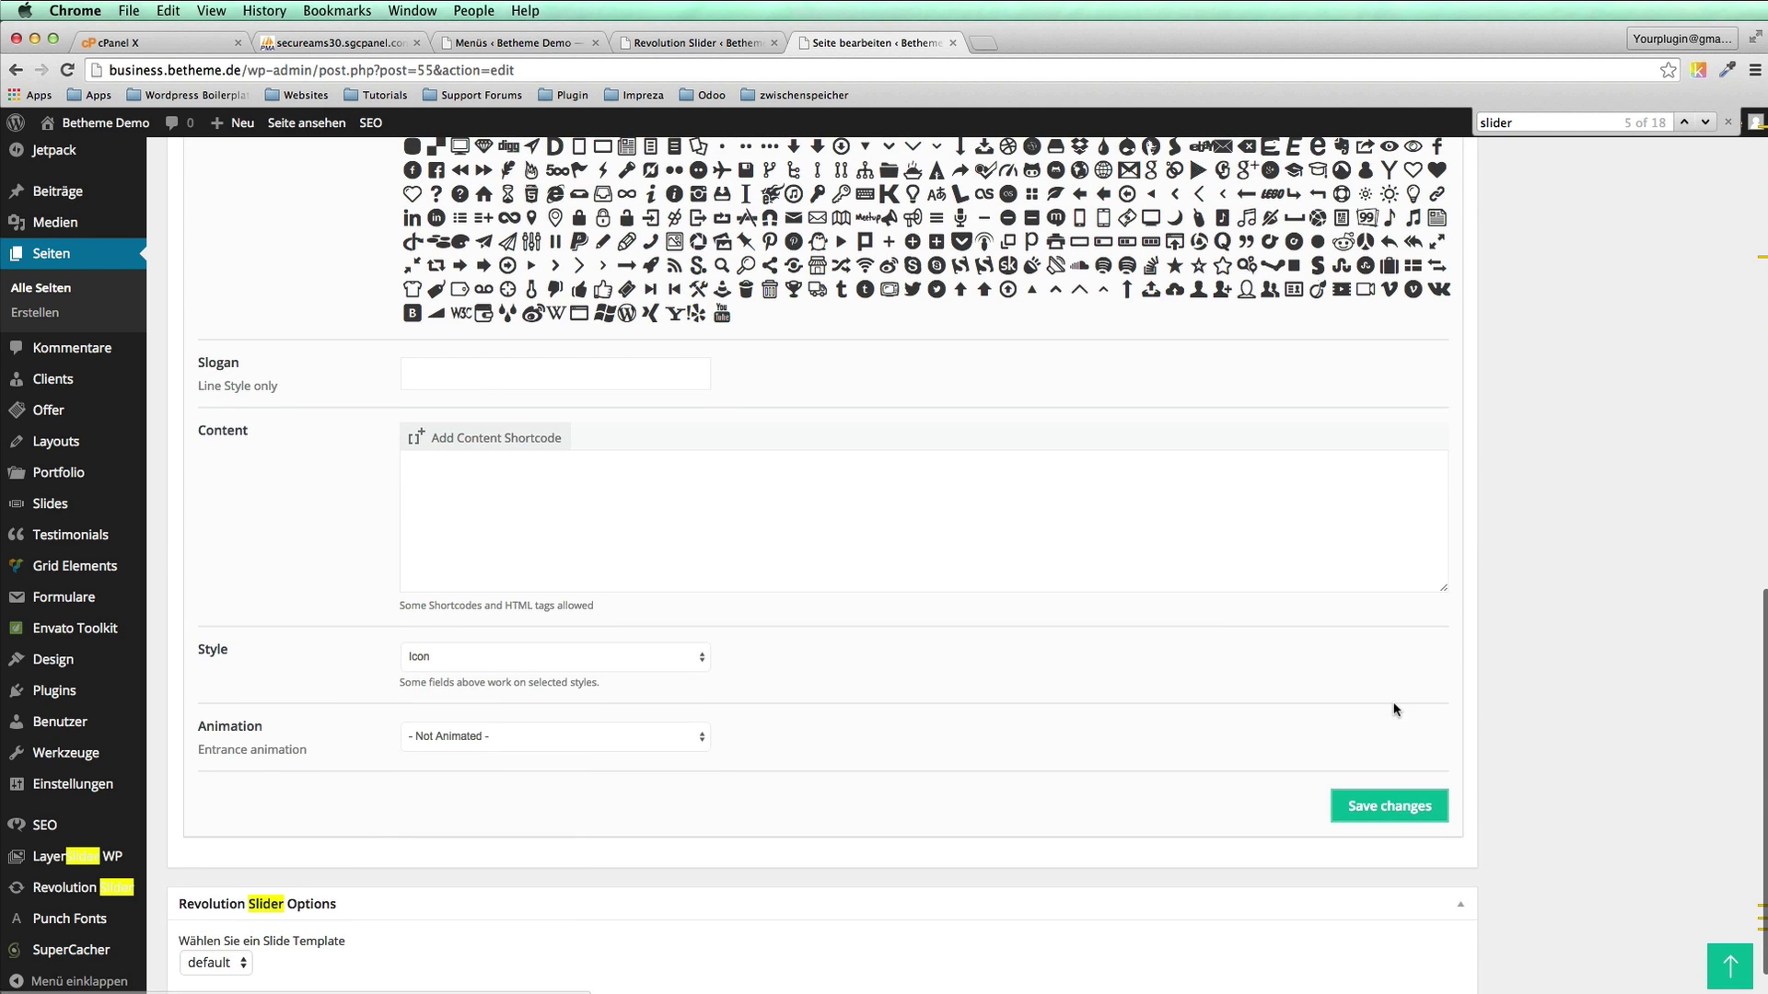
{"action": "scroll", "coordinate": [1209, 633], "scroll_direction": "up", "scroll_amount": 10}
{"action": "triple_click", "coordinate": [472, 414]}
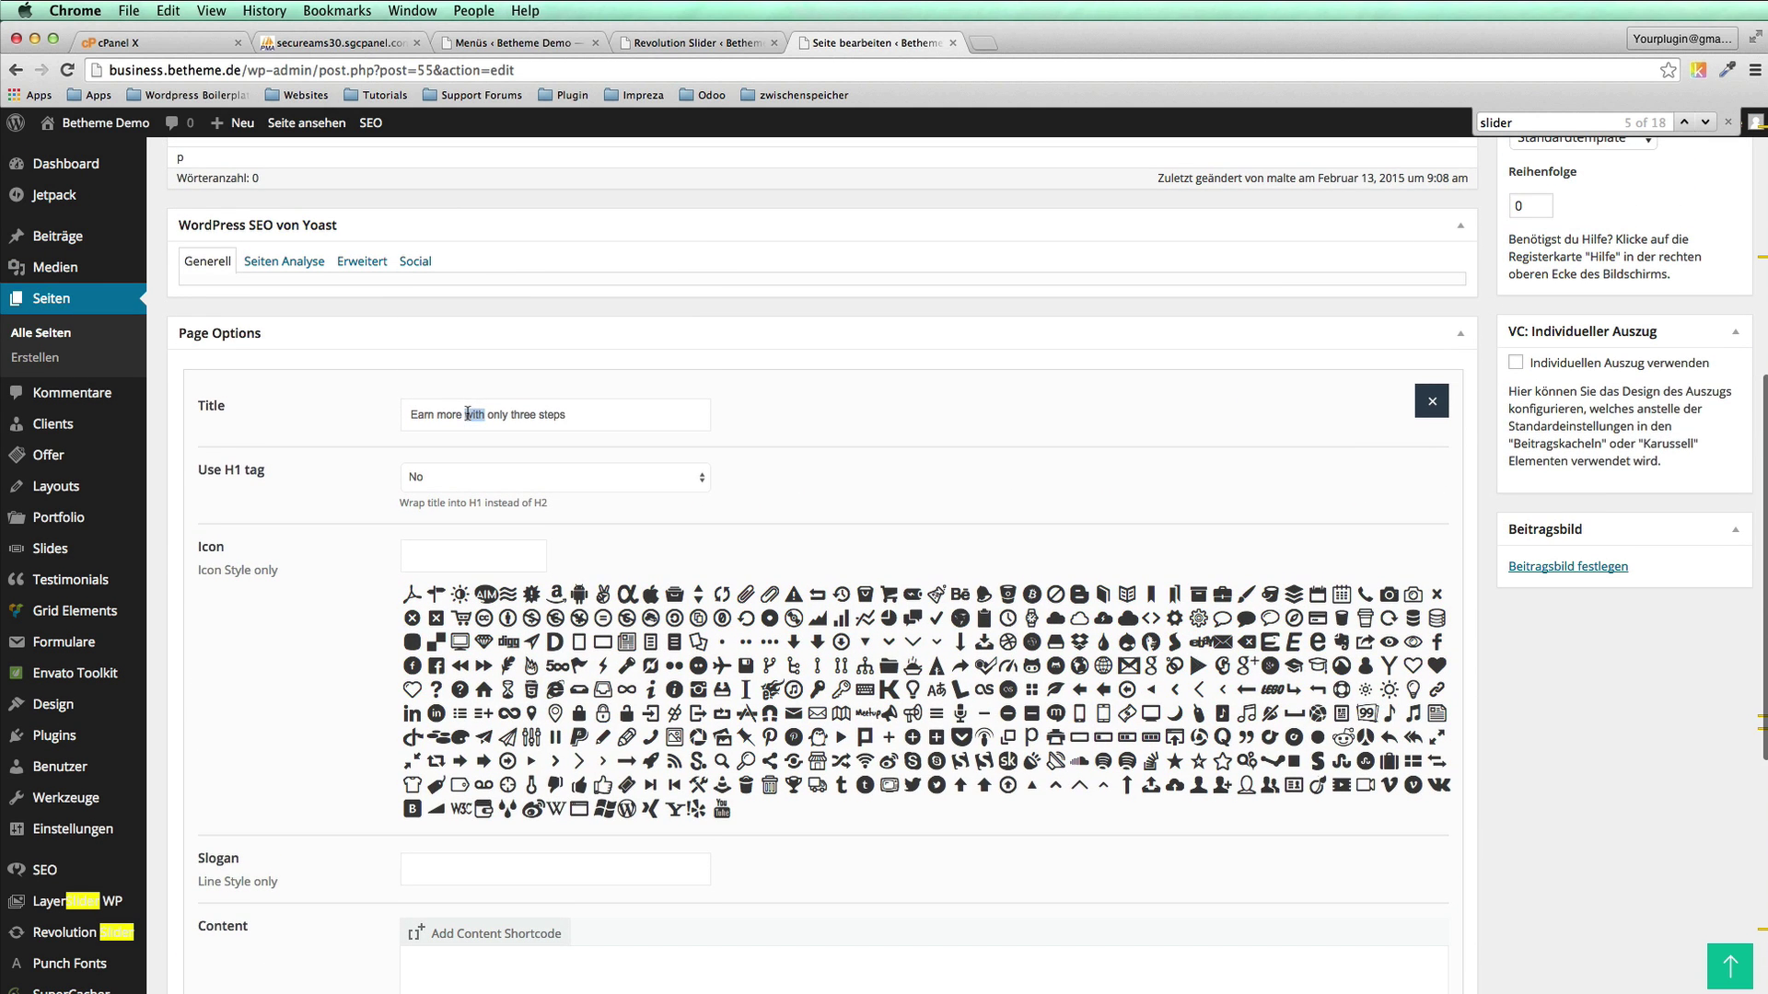
{"action": "left_click", "coordinate": [669, 44]}
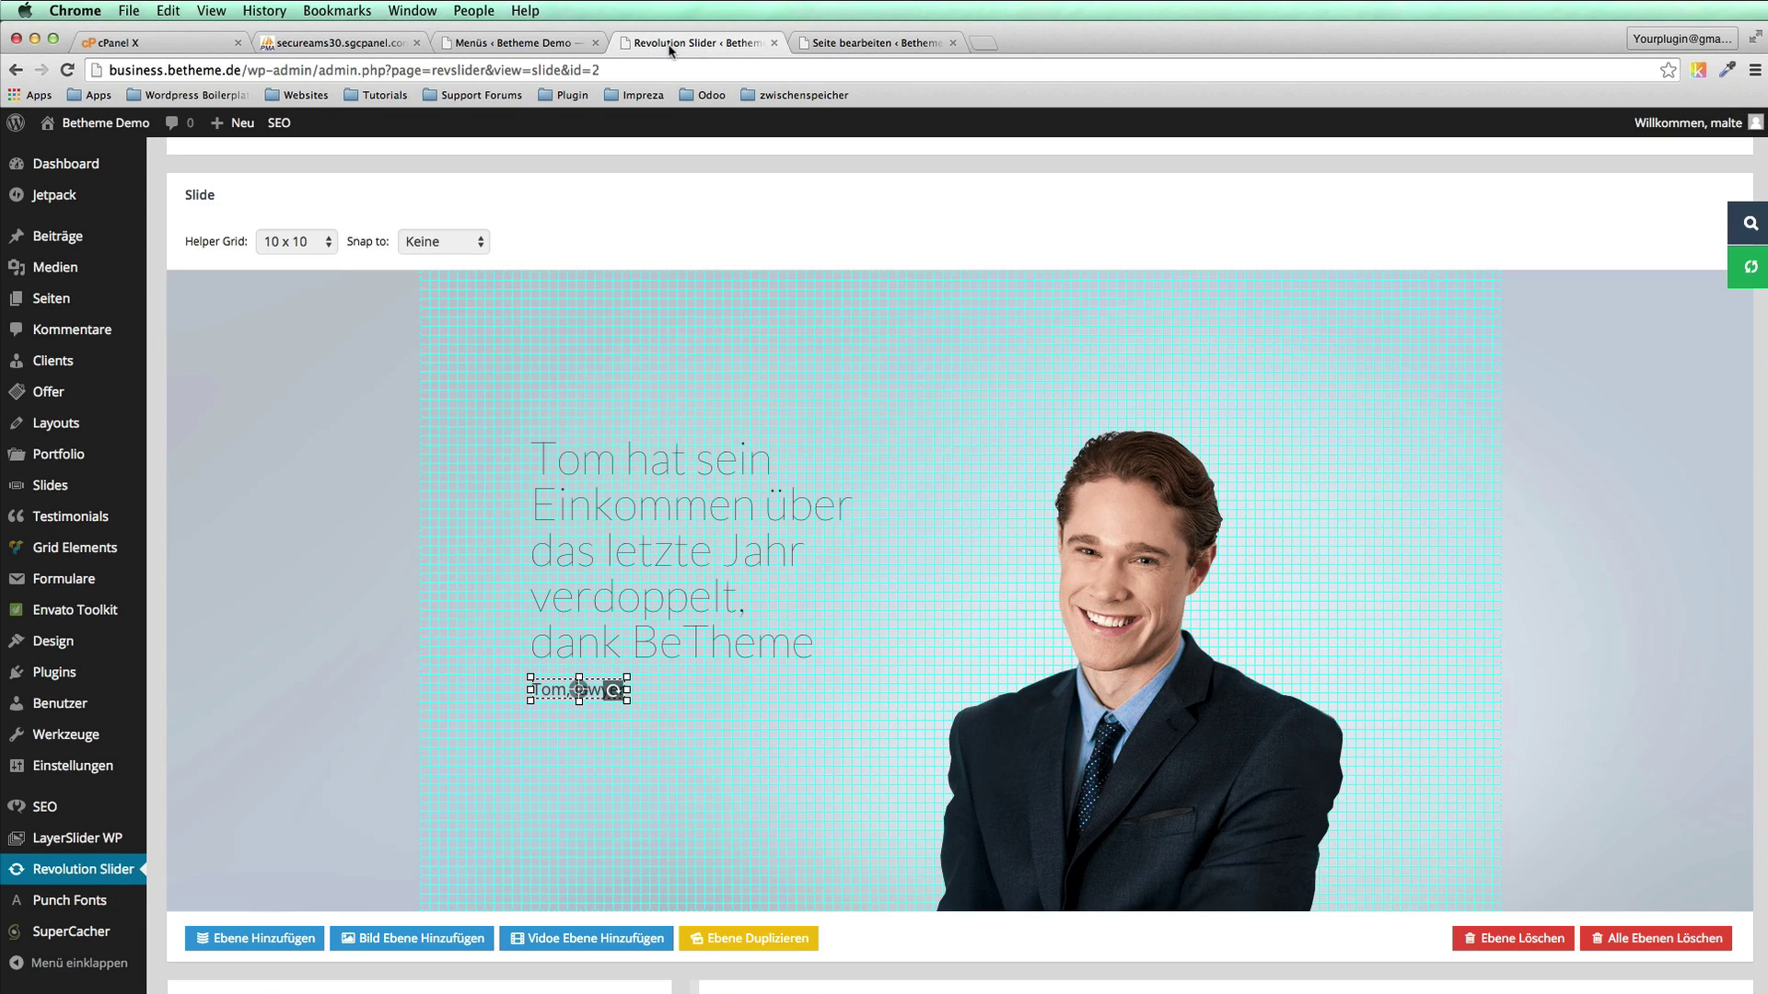
{"action": "scroll", "coordinate": [677, 487], "scroll_direction": "up", "scroll_amount": 3}
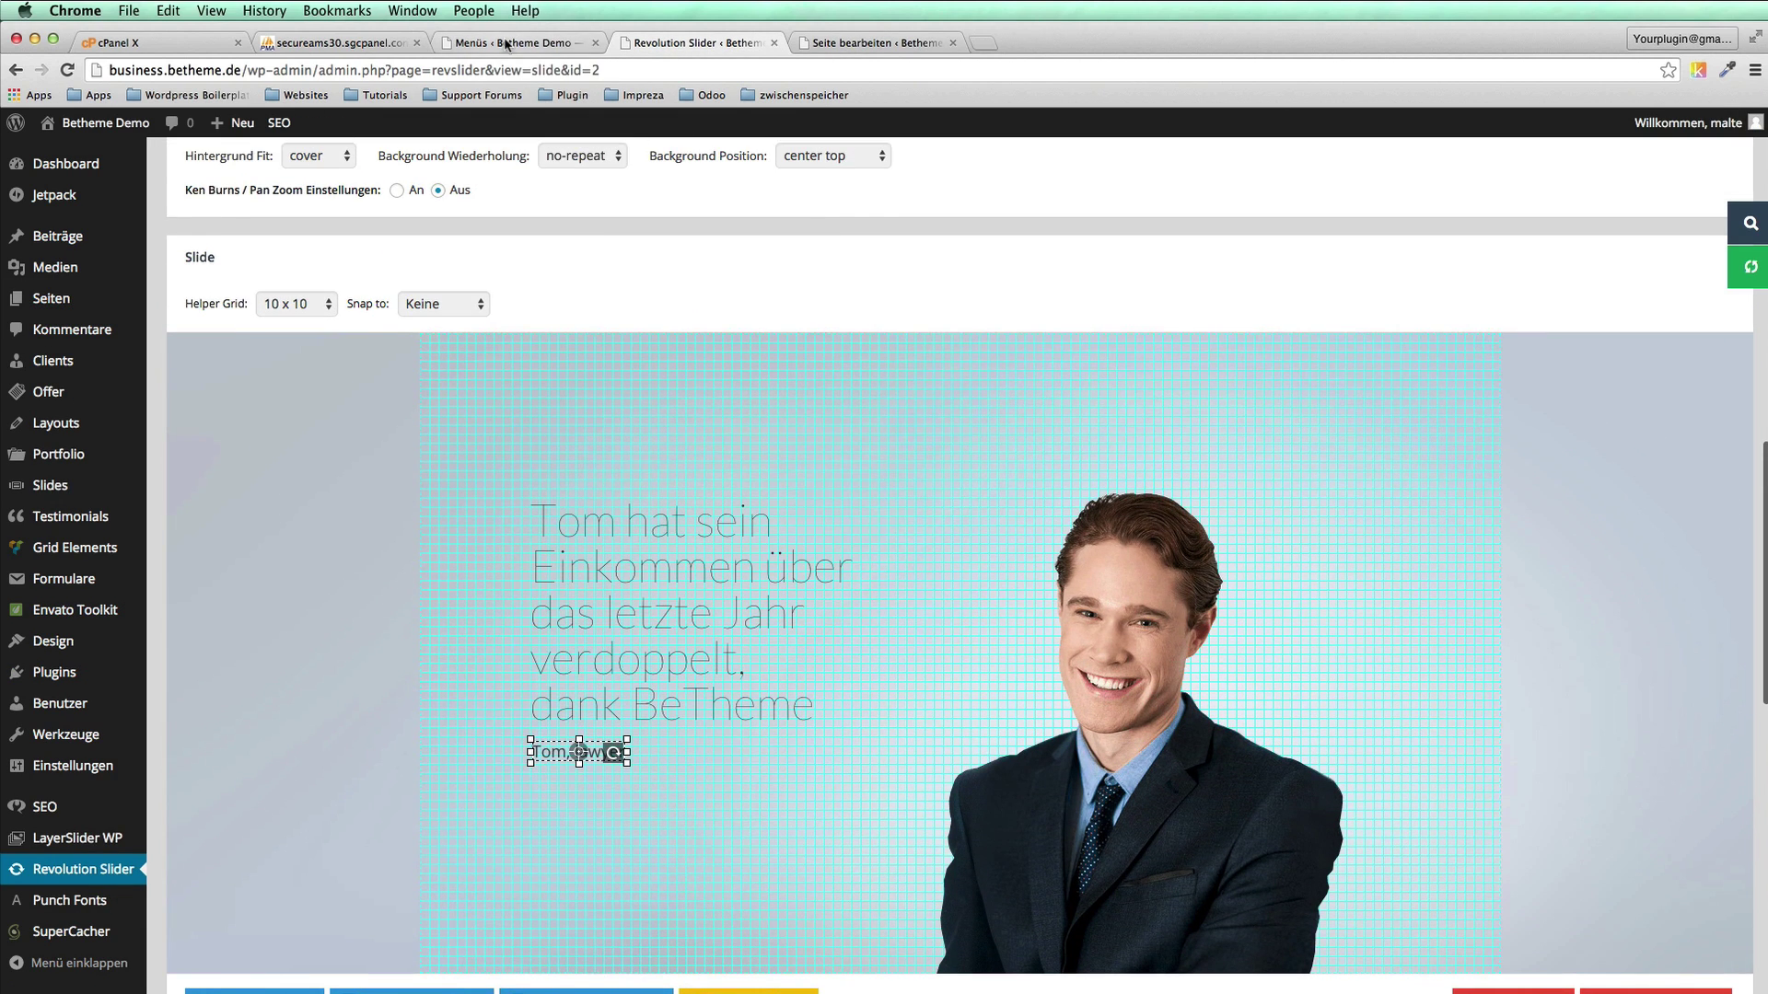
{"action": "scroll", "coordinate": [706, 323], "scroll_direction": "down", "scroll_amount": 1}
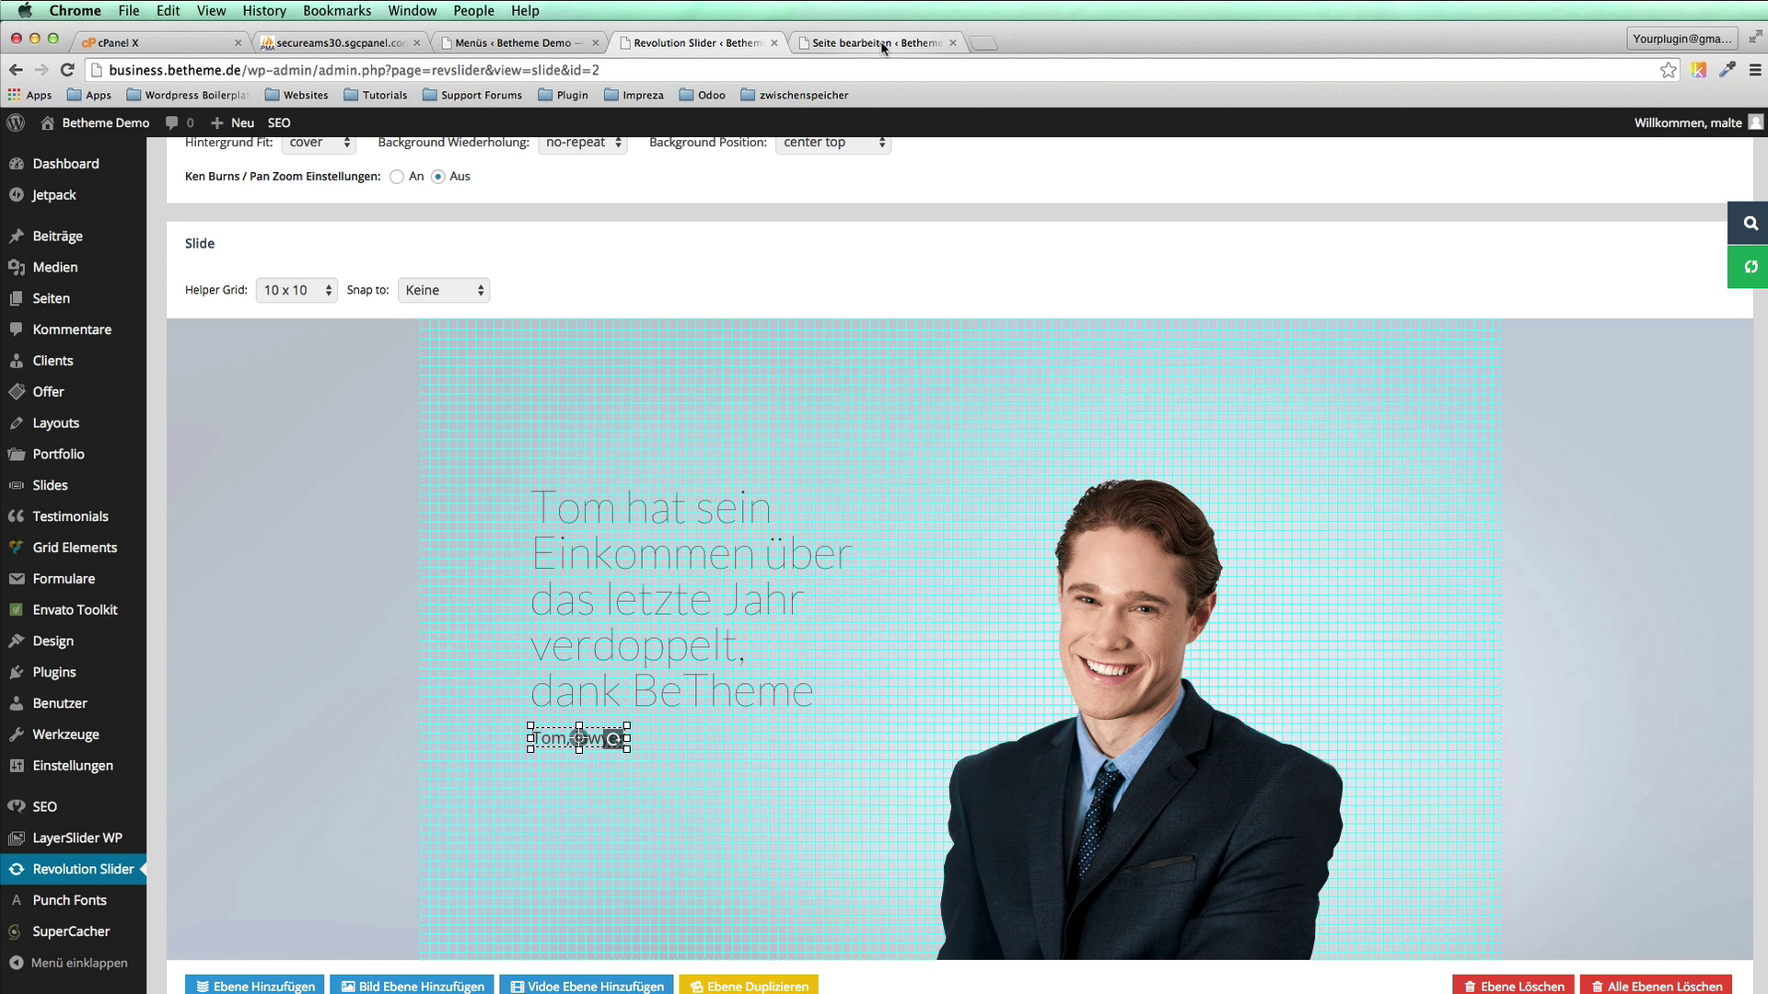
{"action": "left_click", "coordinate": [881, 43]}
Step: View the live Startseite in a new browser tab and examine the "Earn more with only three steps" heading and the sections below it
{"action": "left_click", "coordinate": [288, 125], "text": "super"}
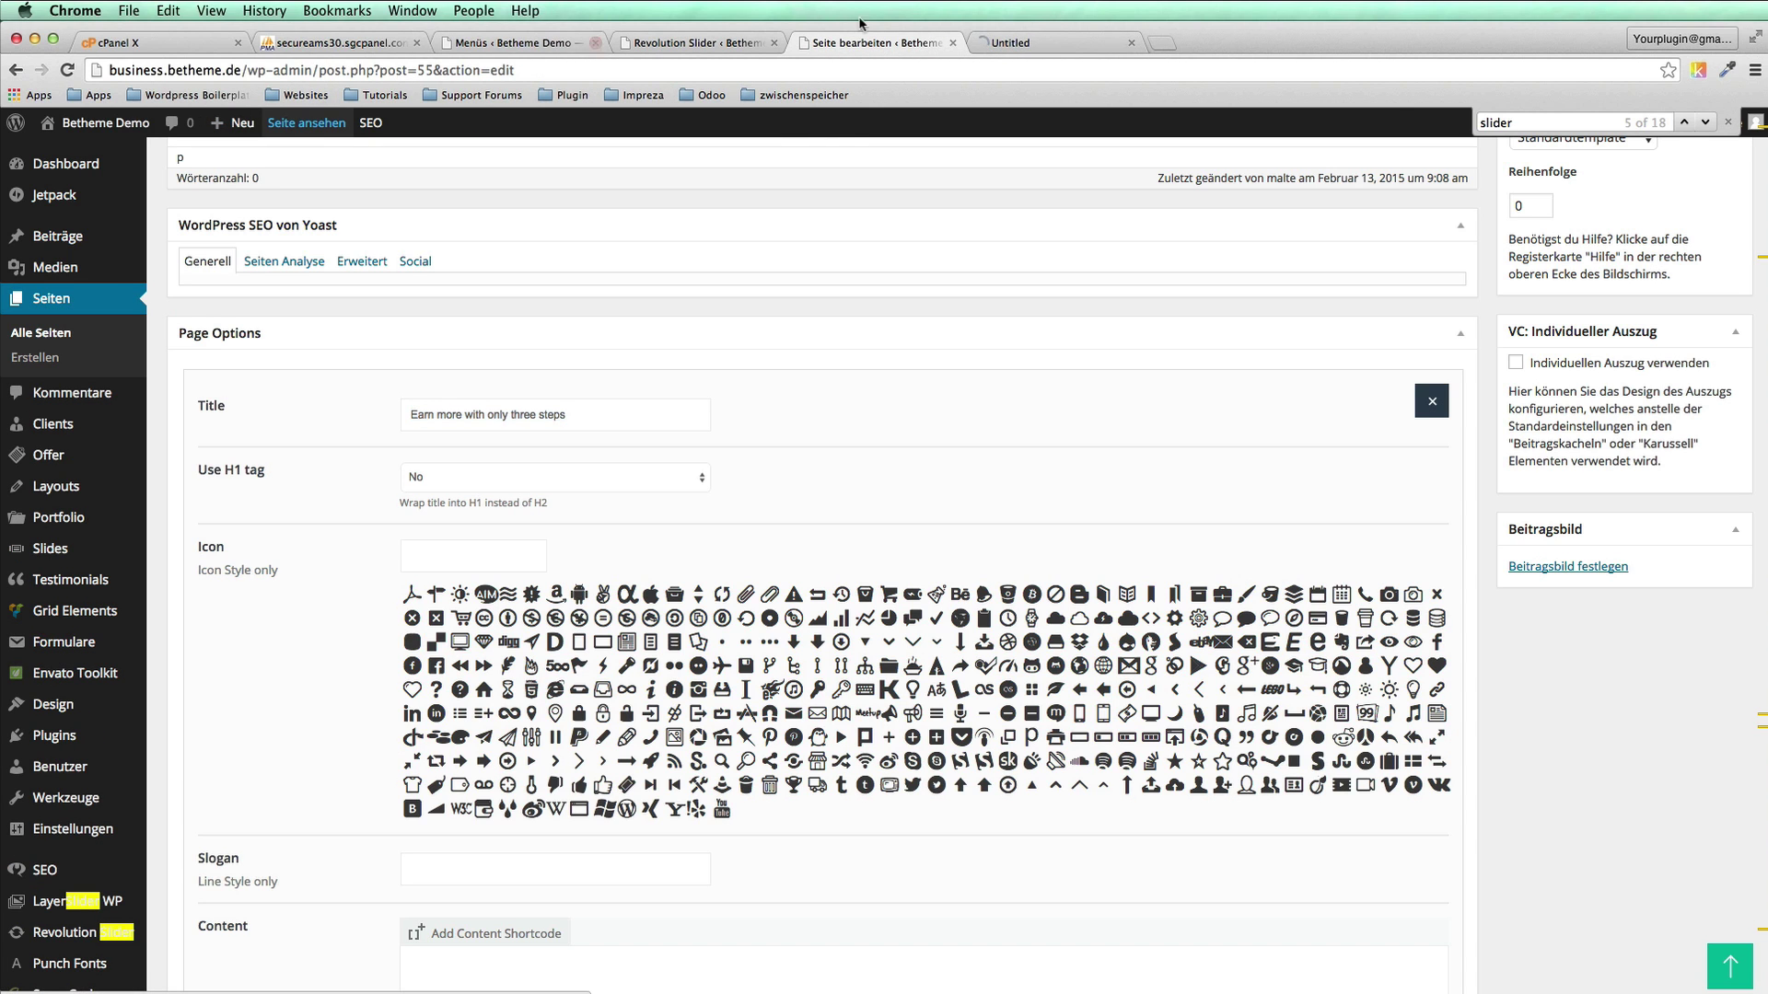
{"action": "left_click", "coordinate": [1056, 42]}
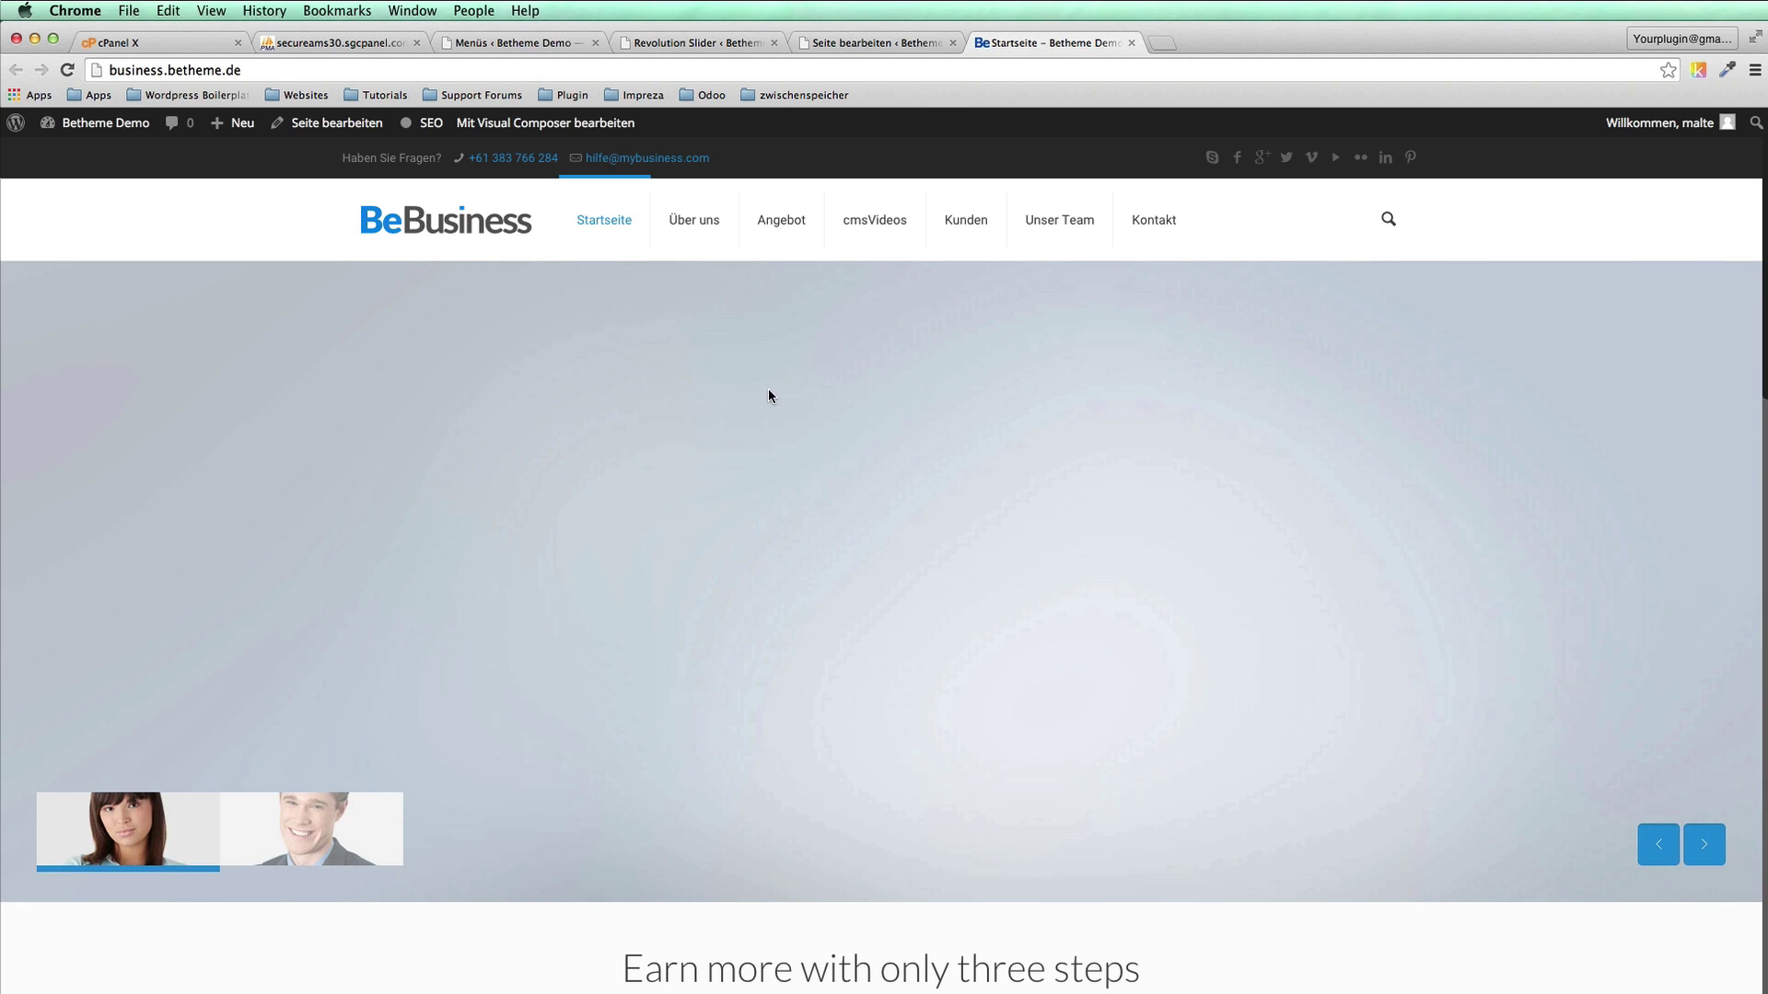
{"action": "scroll", "coordinate": [768, 388], "scroll_direction": "down", "scroll_amount": 10}
{"action": "scroll", "coordinate": [669, 334], "scroll_direction": "up", "scroll_amount": 6}
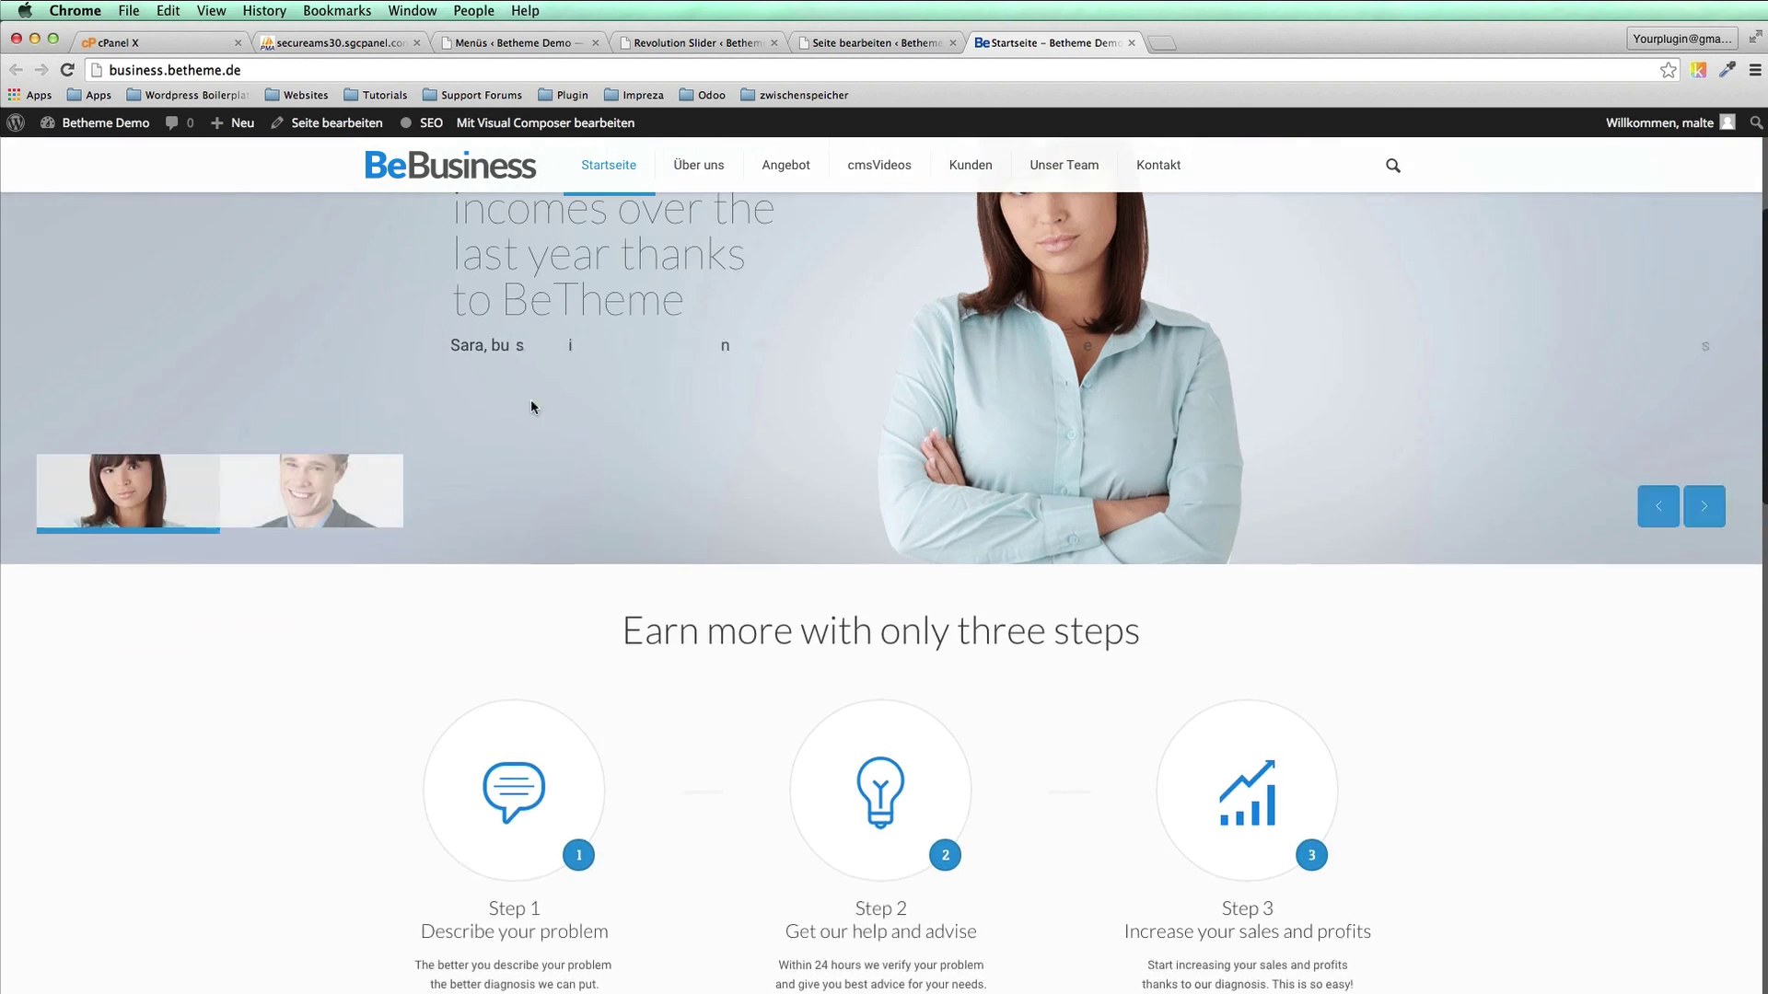
{"action": "left_click_drag", "start_coordinate": [598, 650], "coordinate": [1170, 678]}
{"action": "scroll", "coordinate": [1170, 678], "scroll_direction": "down", "scroll_amount": 15}
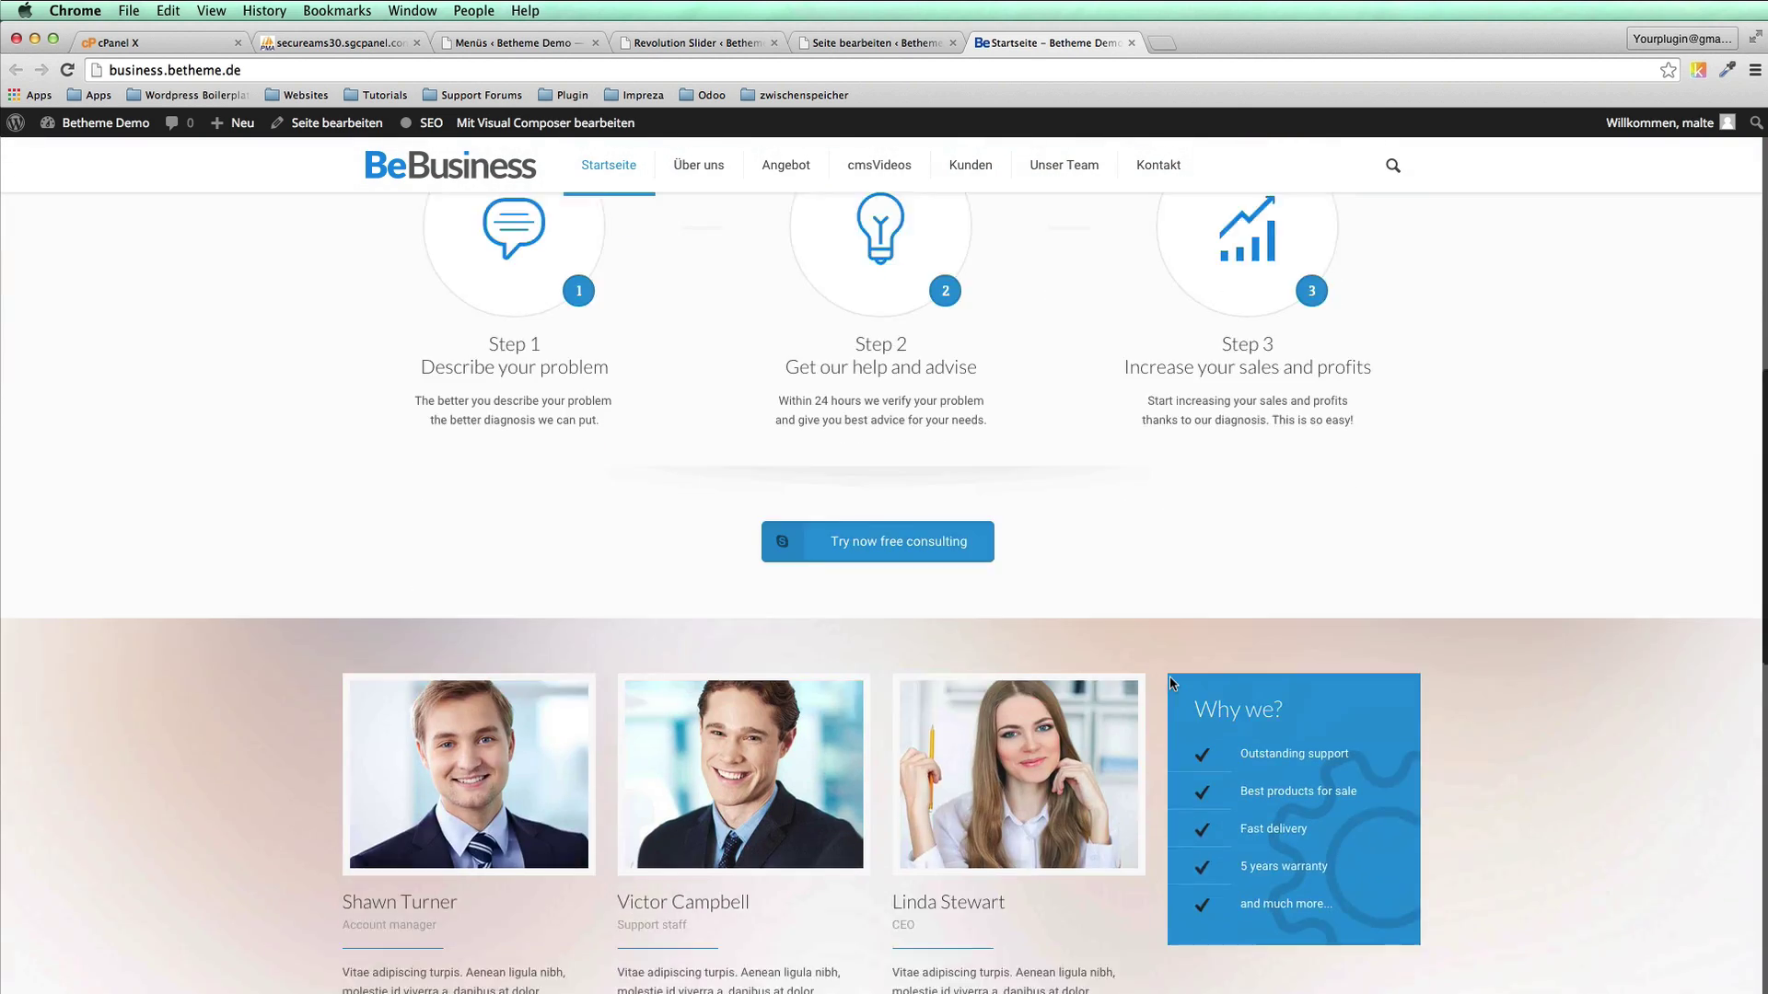